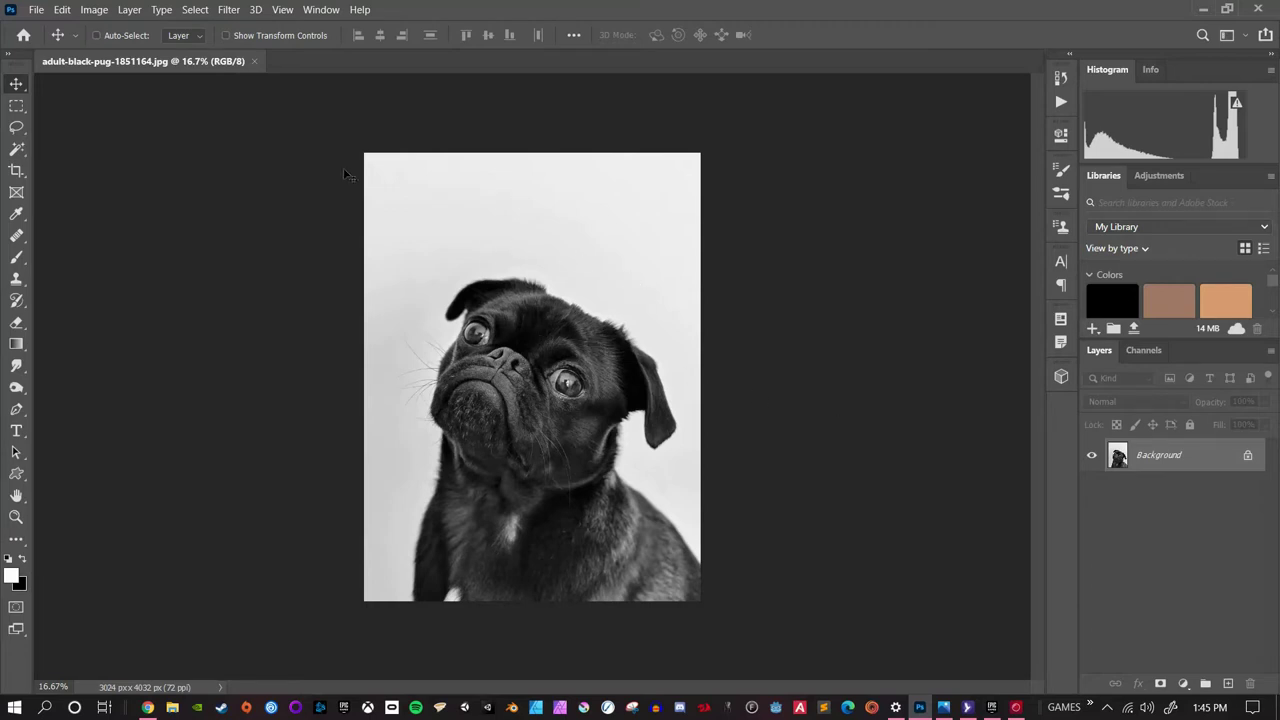
Step: Apply a Threshold adjustment at level 49 so the pug photo becomes pure black and white
left_click(93, 10)
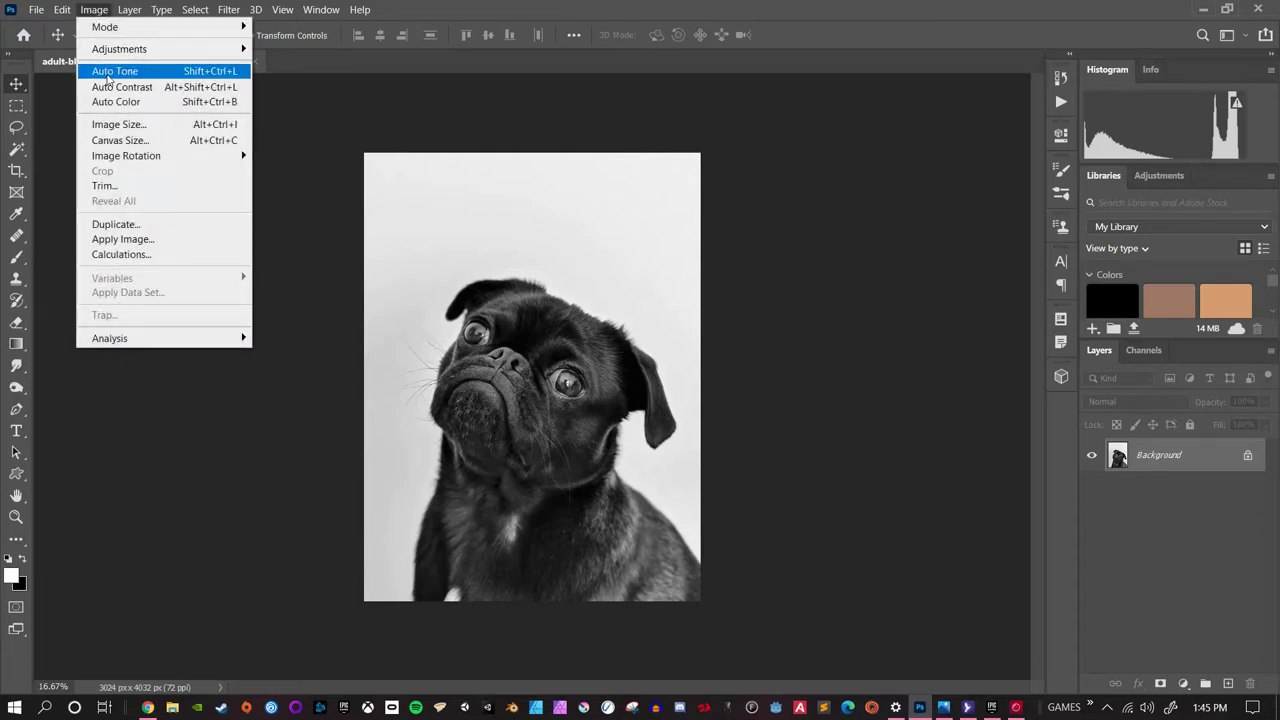
mouse_move(120, 49)
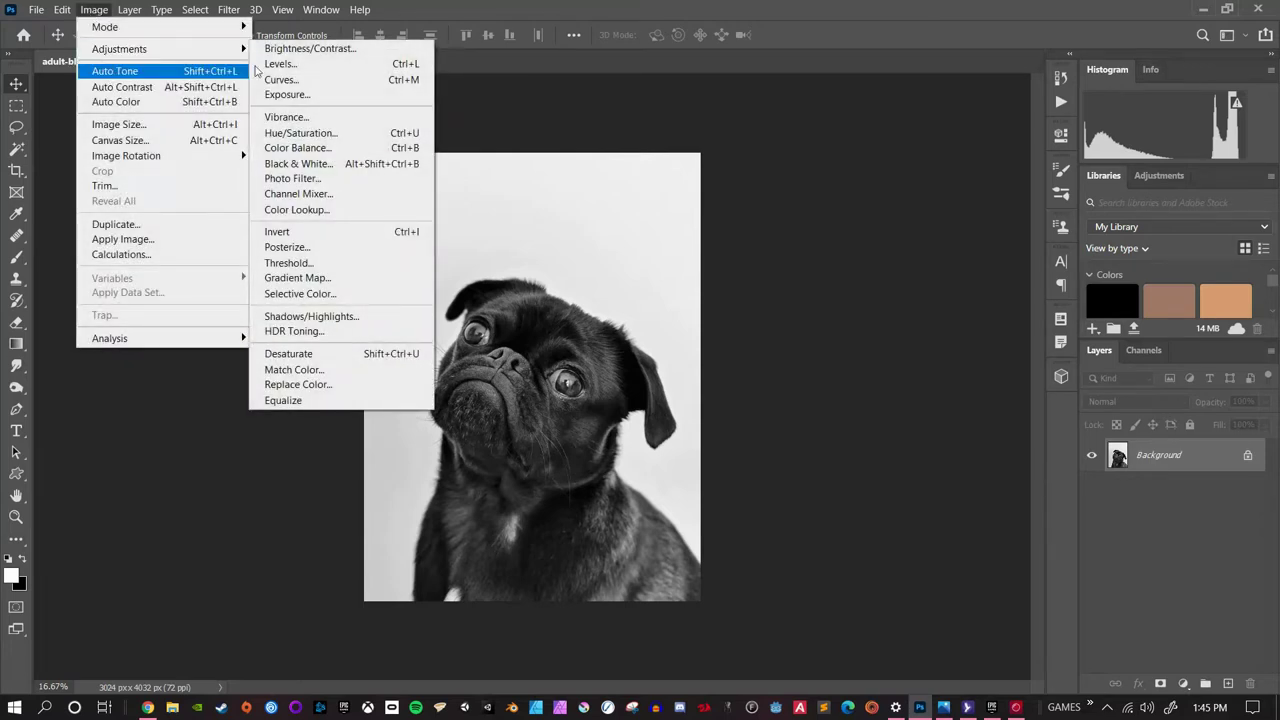
left_click(380, 268)
left_click_drag(647, 164, 830, 148)
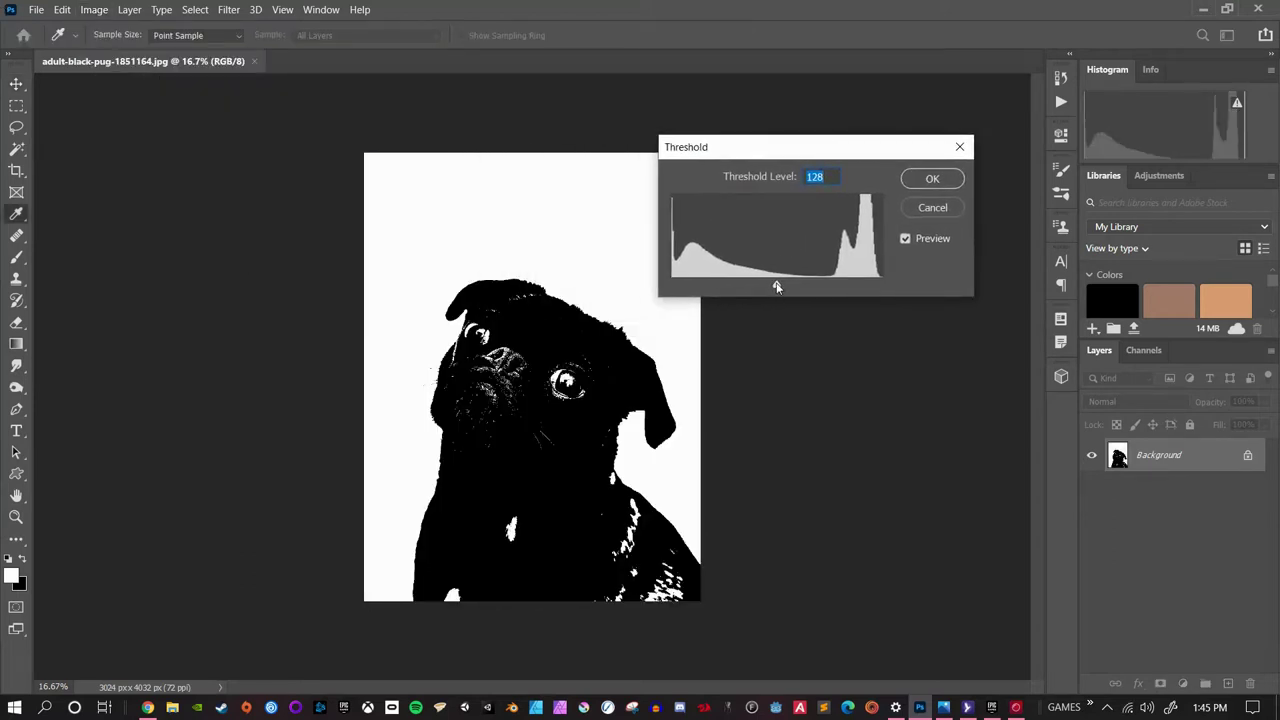
left_click_drag(777, 289, 712, 288)
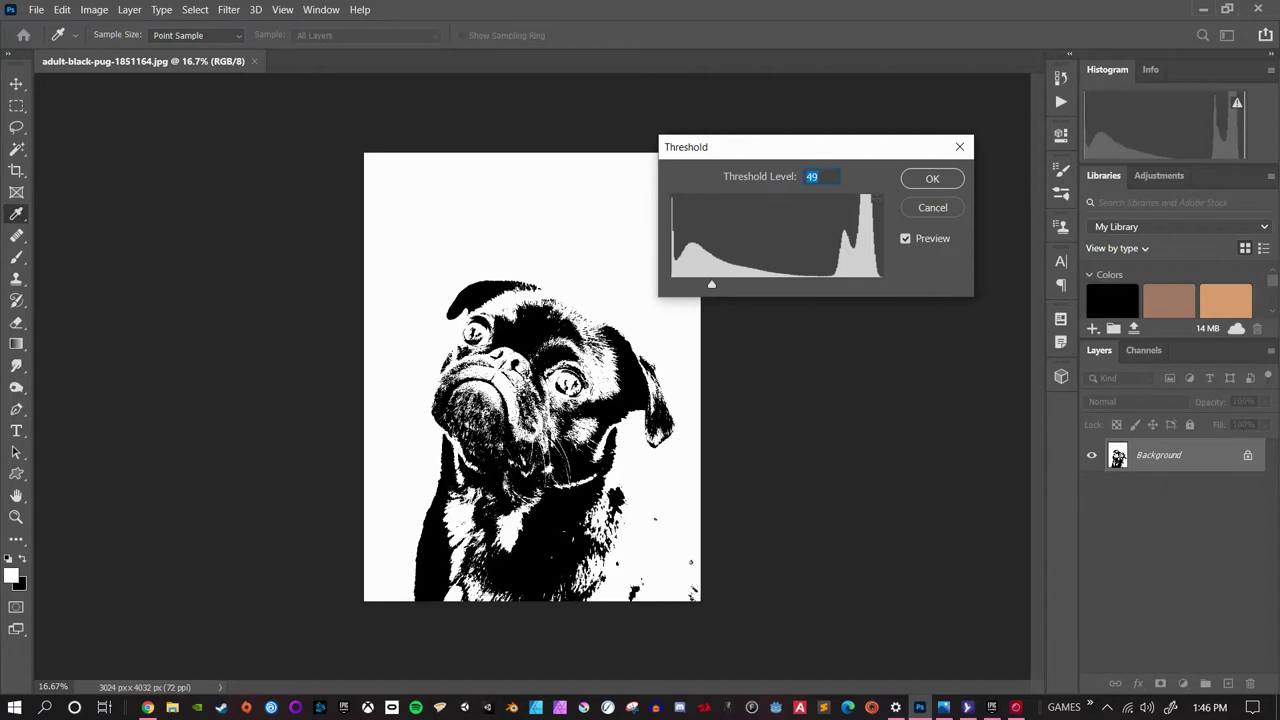
left_click(940, 186)
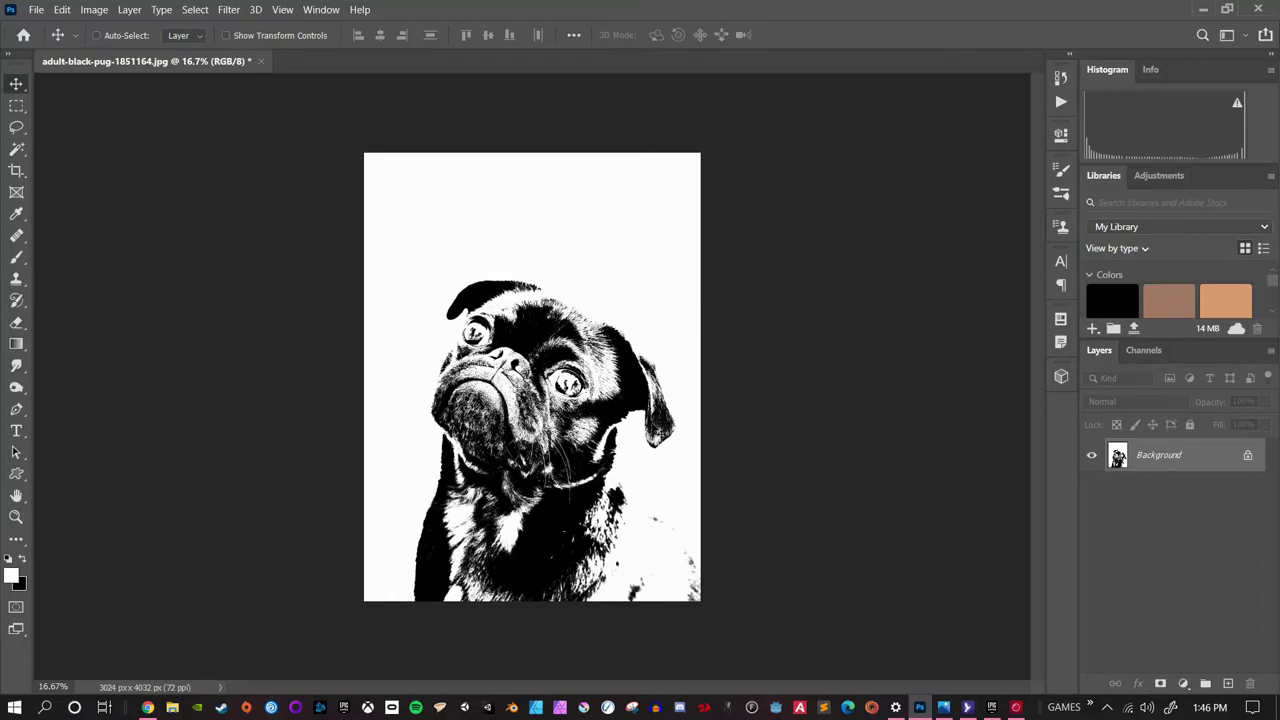
left_click(97, 35)
key("ctrl+plus")
key("ctrl+plus")
key("ctrl+plus")
key("ctrl+plus")
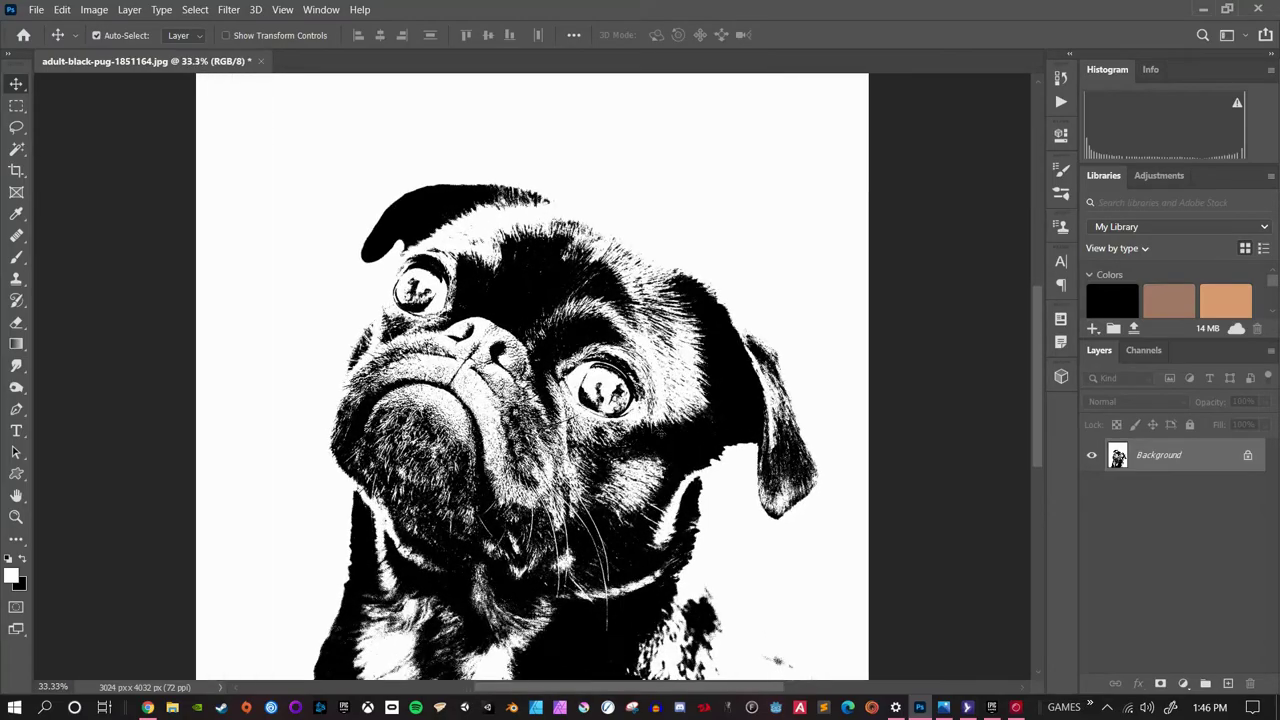
key("ctrl+plus")
key("ctrl+plus")
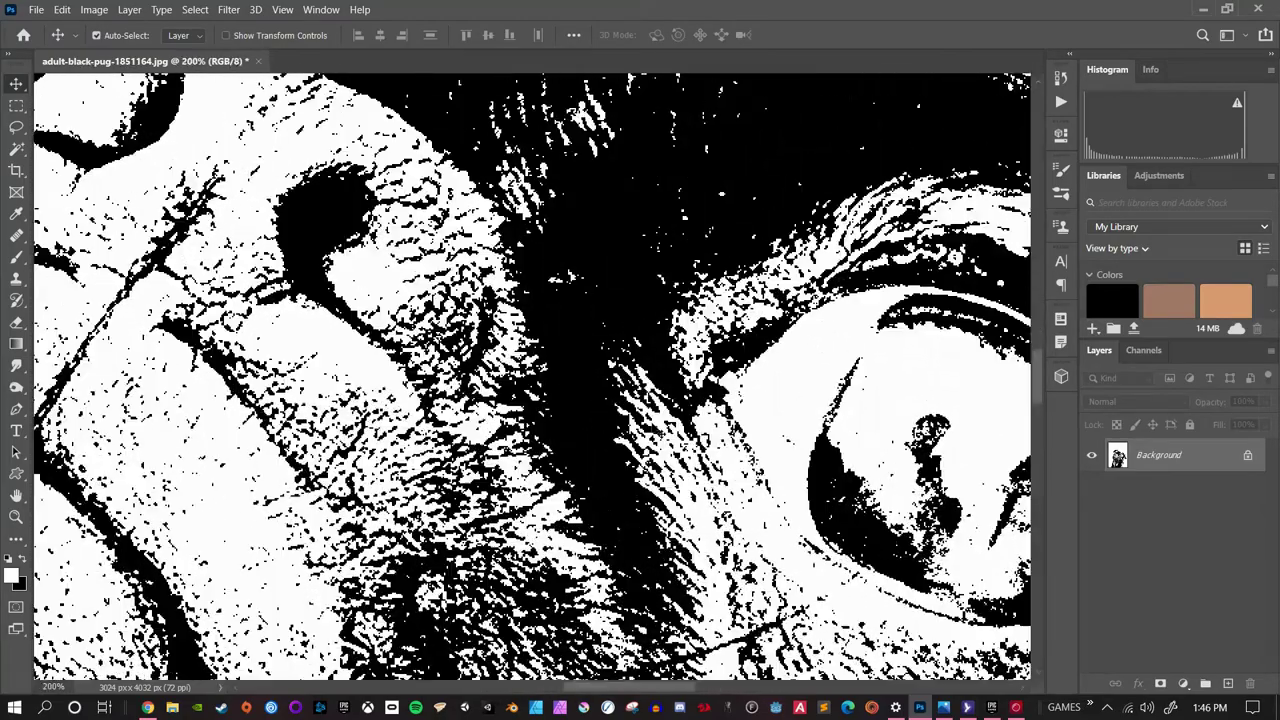
key("ctrl+plus")
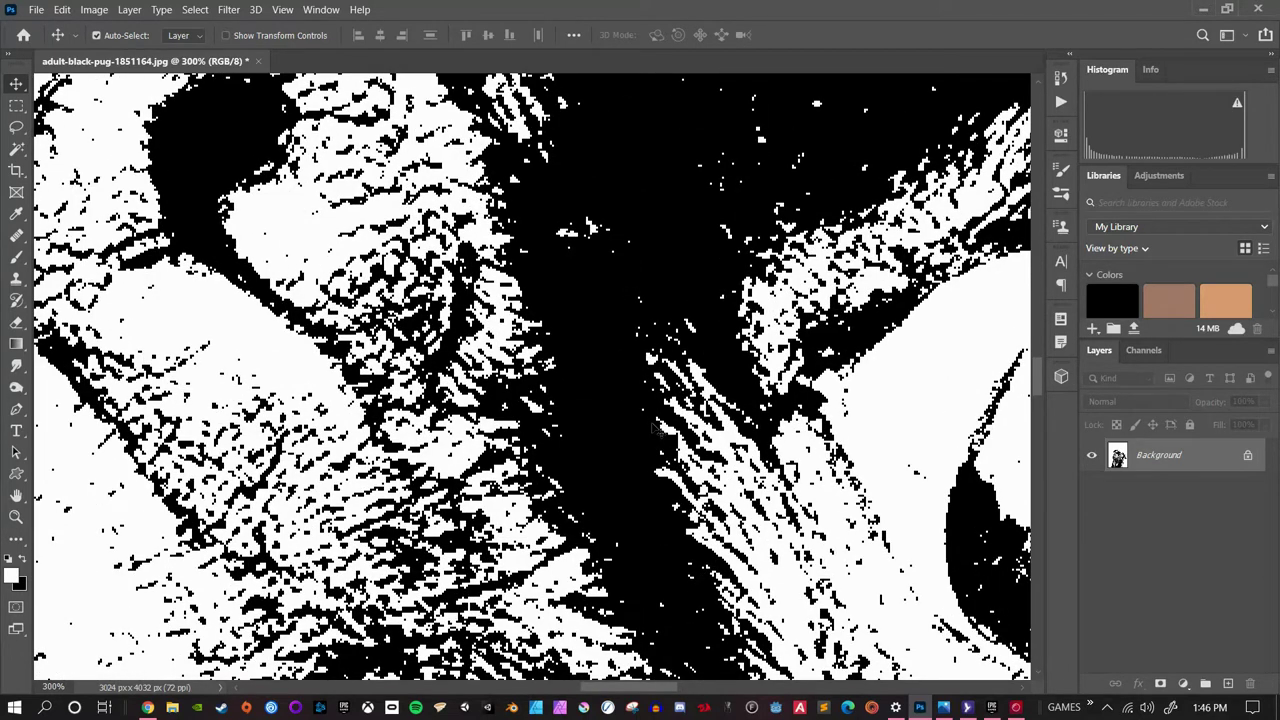
key("ctrl+minus")
key("ctrl+minus")
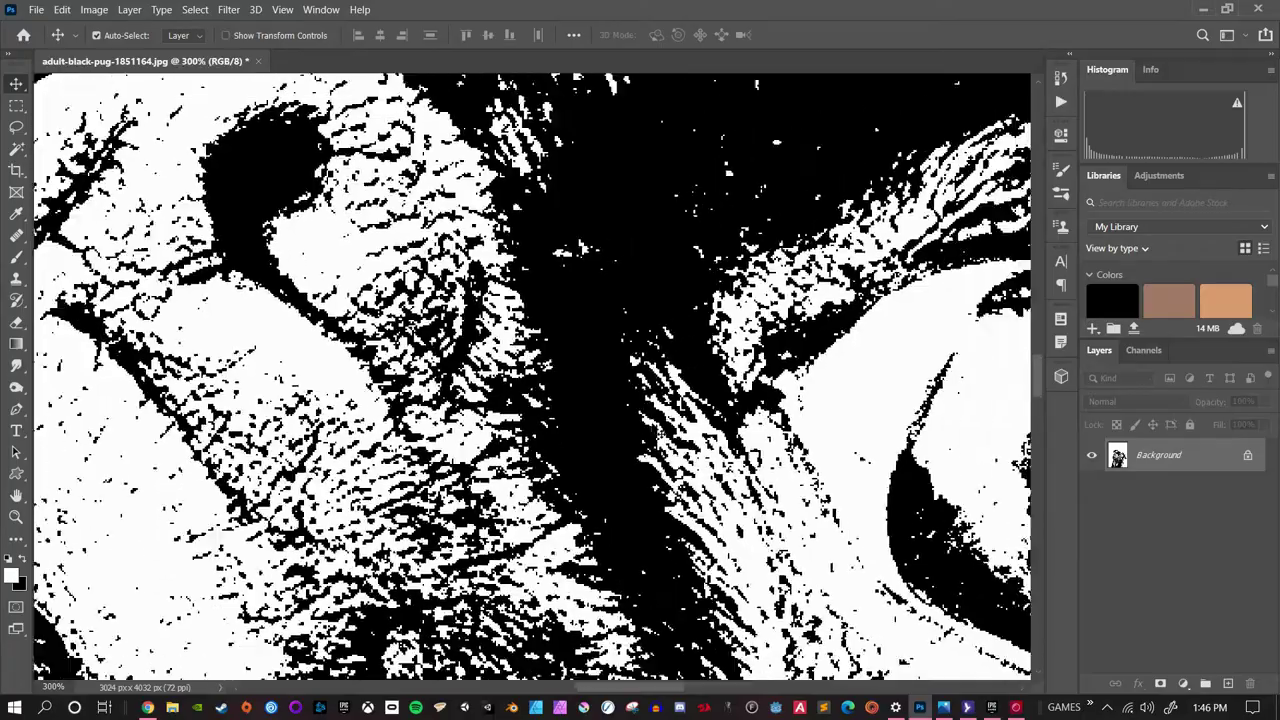
key("ctrl+minus")
key("ctrl+minus")
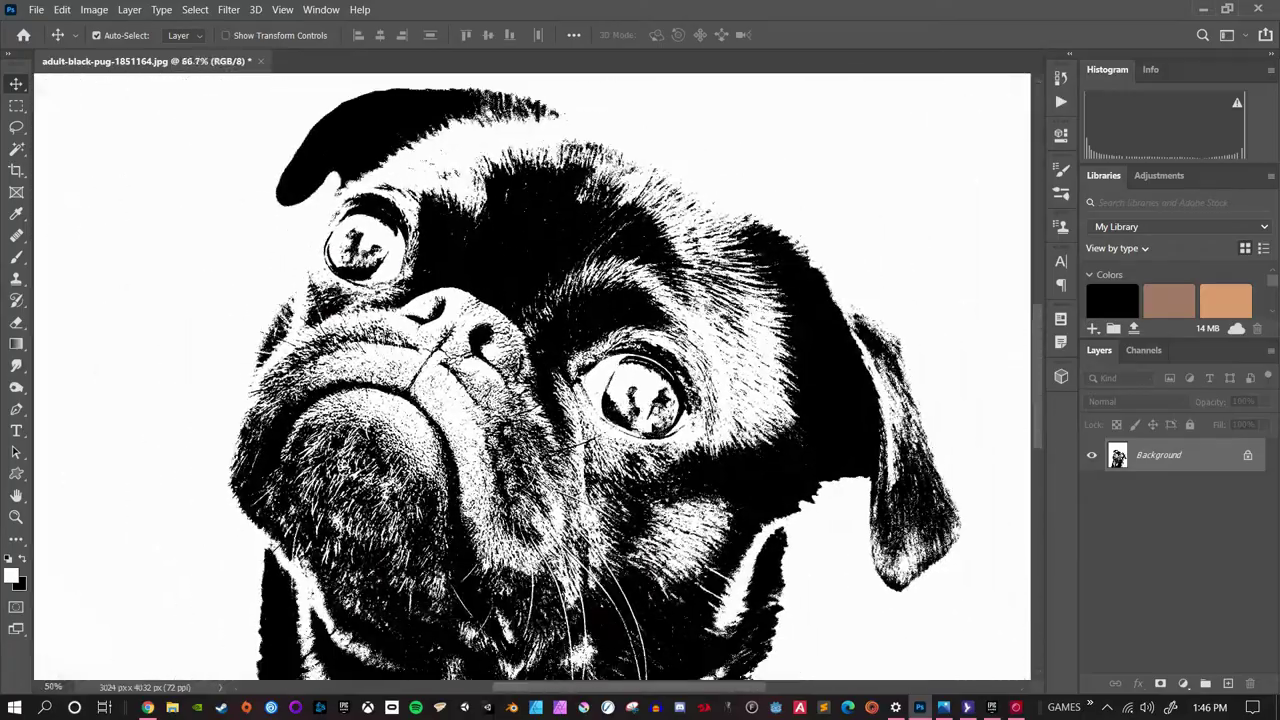
key("ctrl+plus")
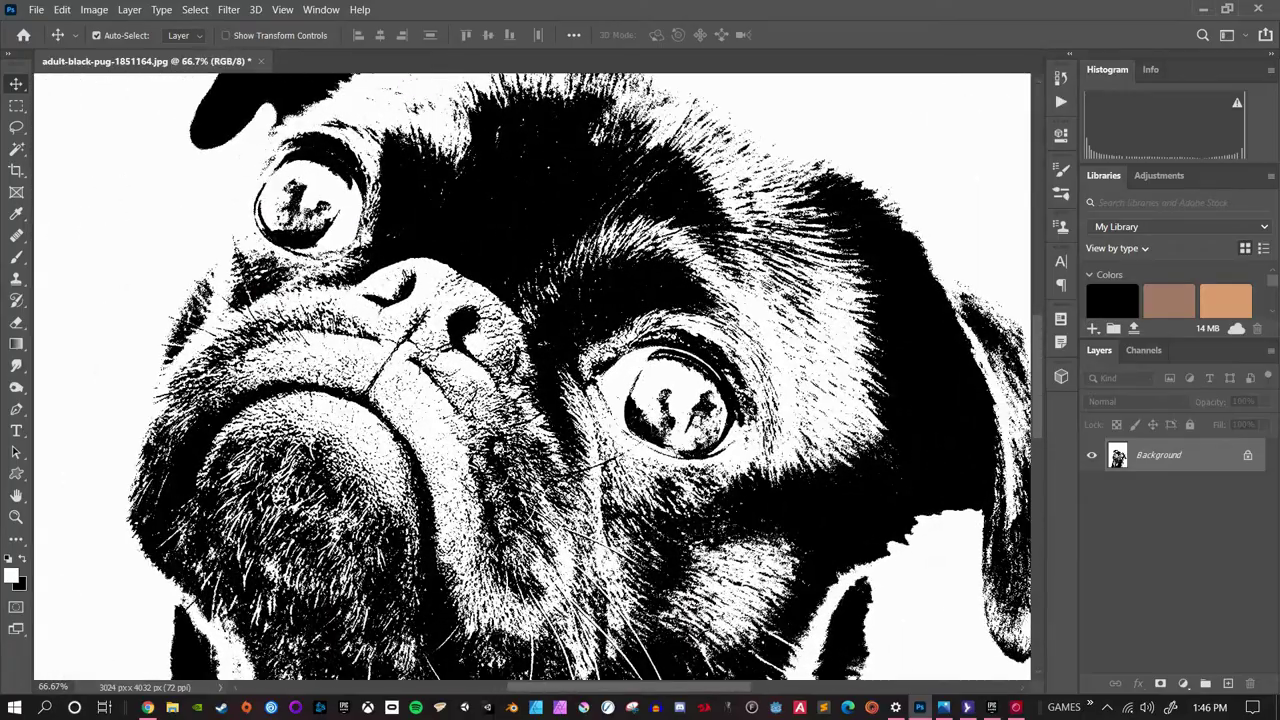
key("ctrl+plus")
key("ctrl+plus")
key("ctrl+plus")
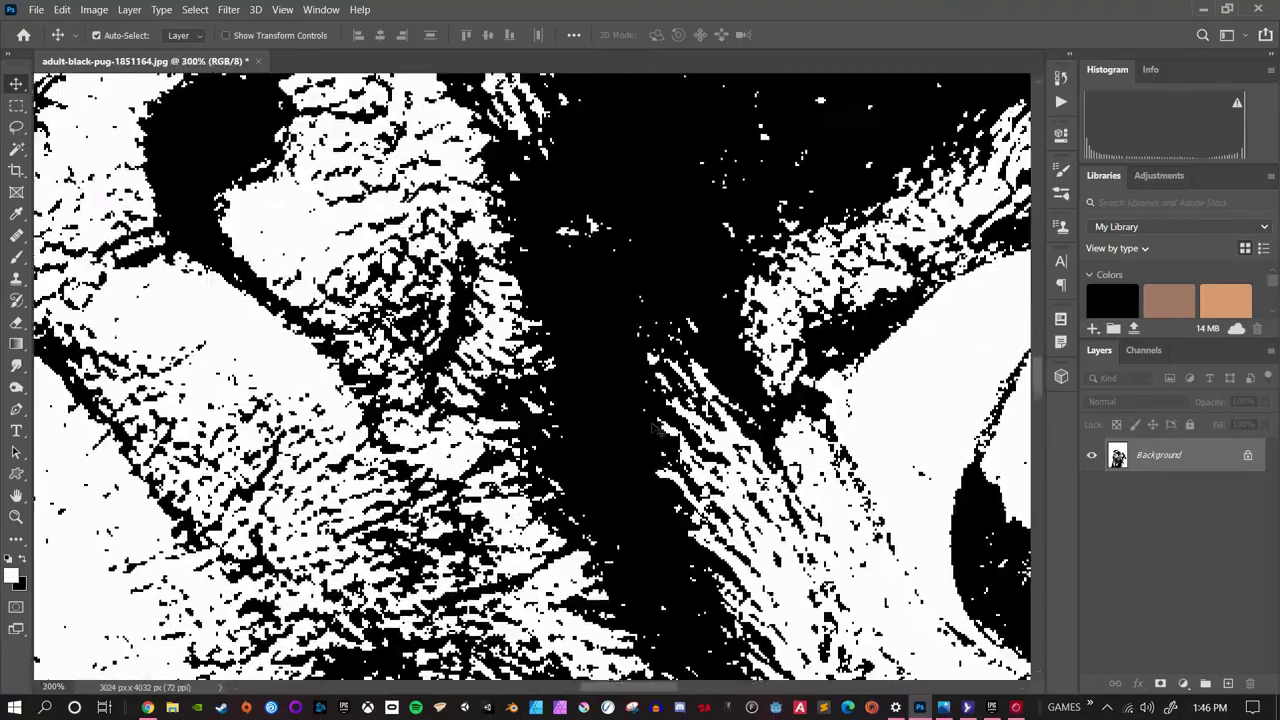
key("ctrl+plus")
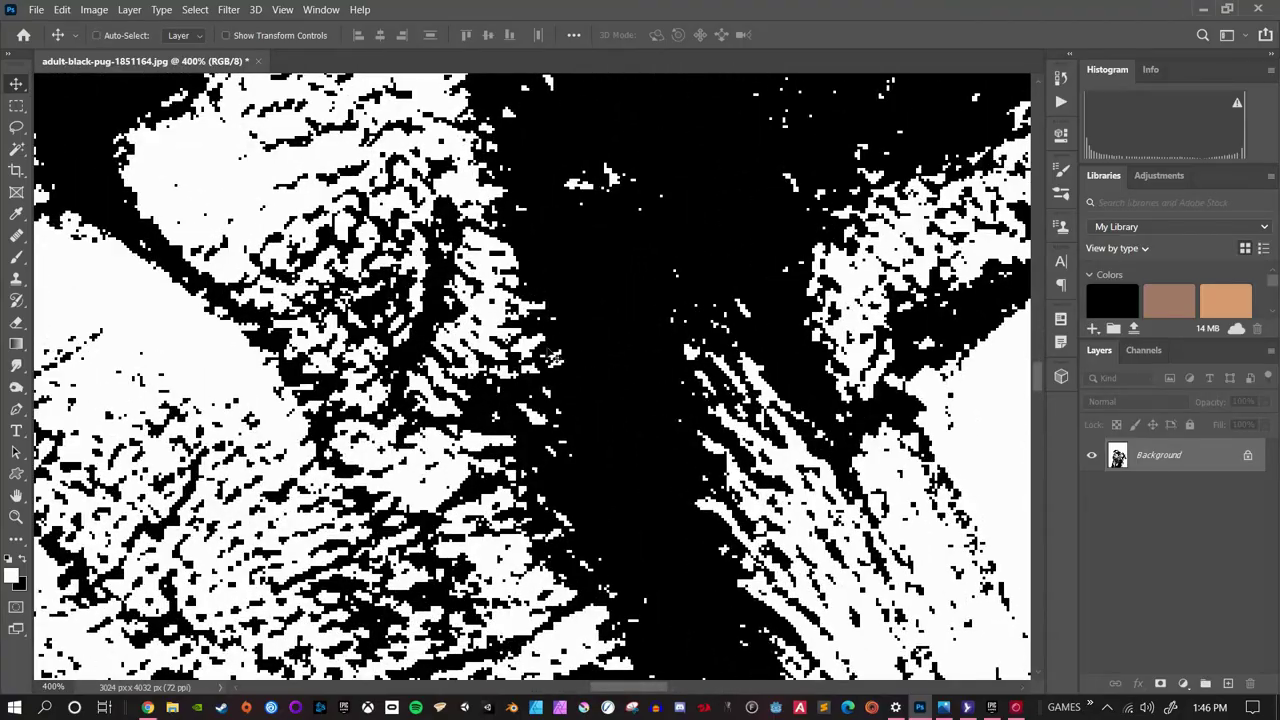
left_click(96, 35)
key("ctrl+minus")
key("ctrl+minus")
key("ctrl+minus")
key("ctrl+minus")
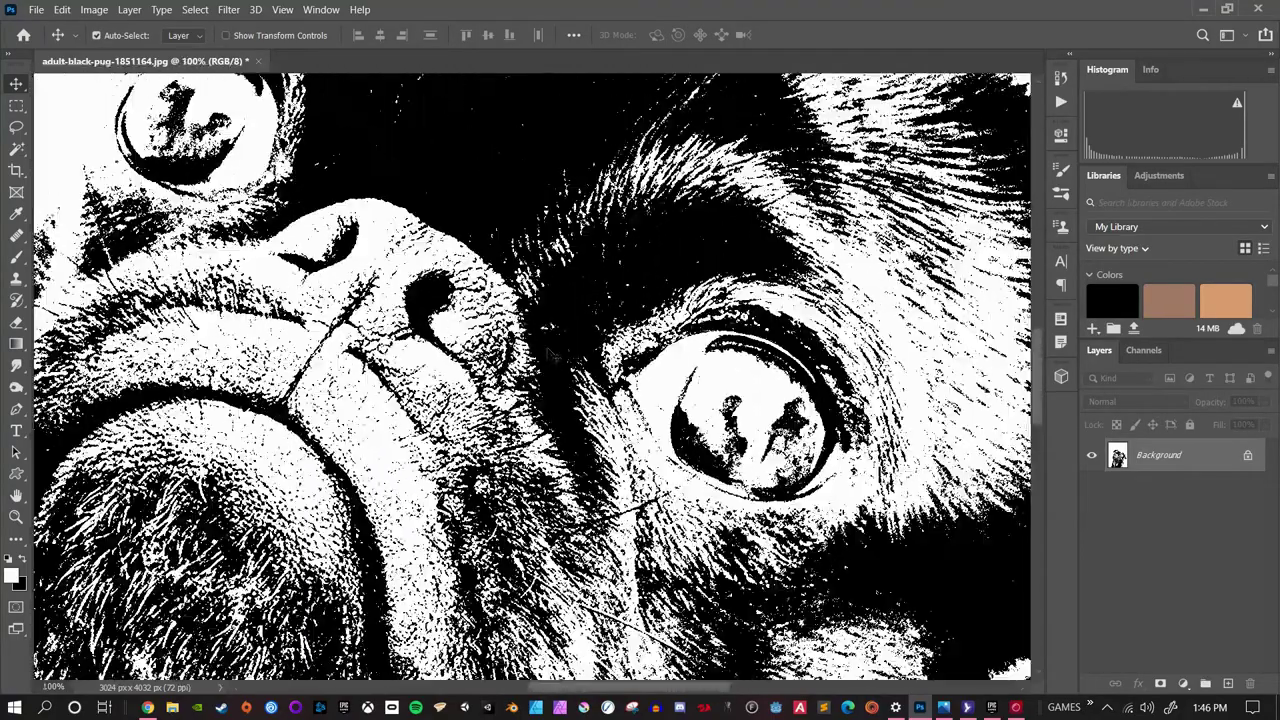
key("ctrl+minus")
key("ctrl+minus")
key("ctrl+minus")
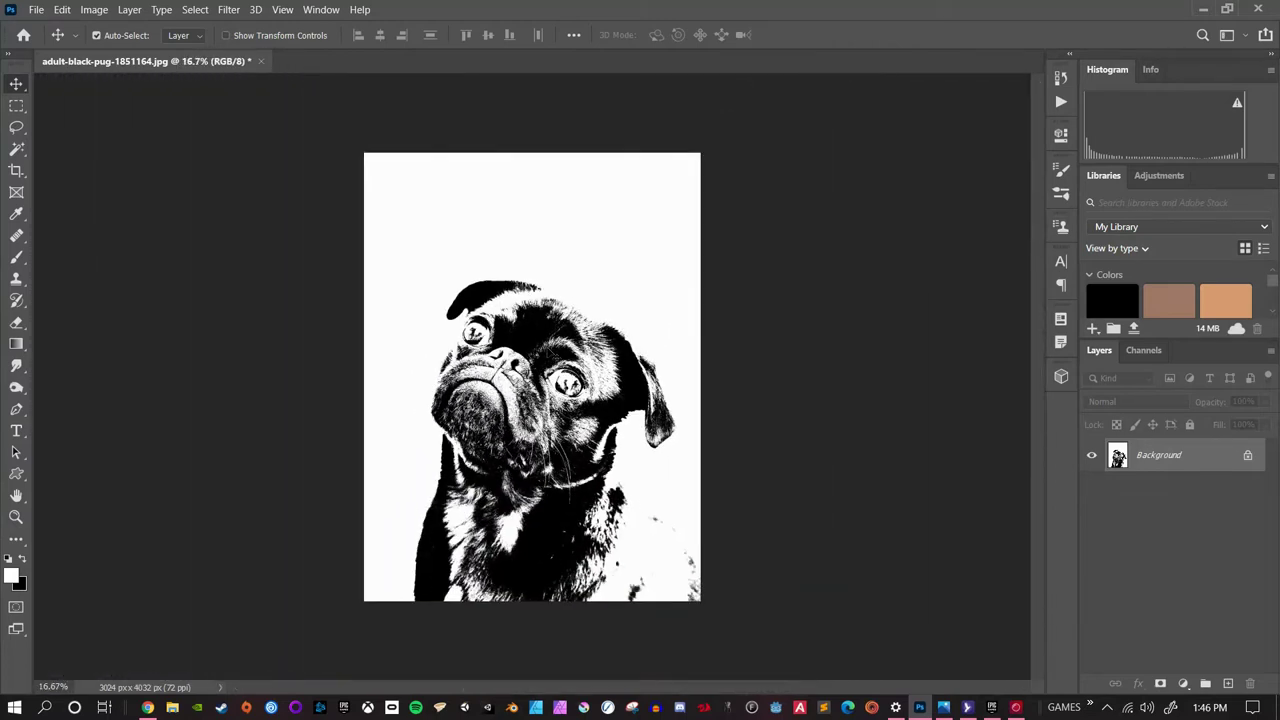
key("ctrl+plus")
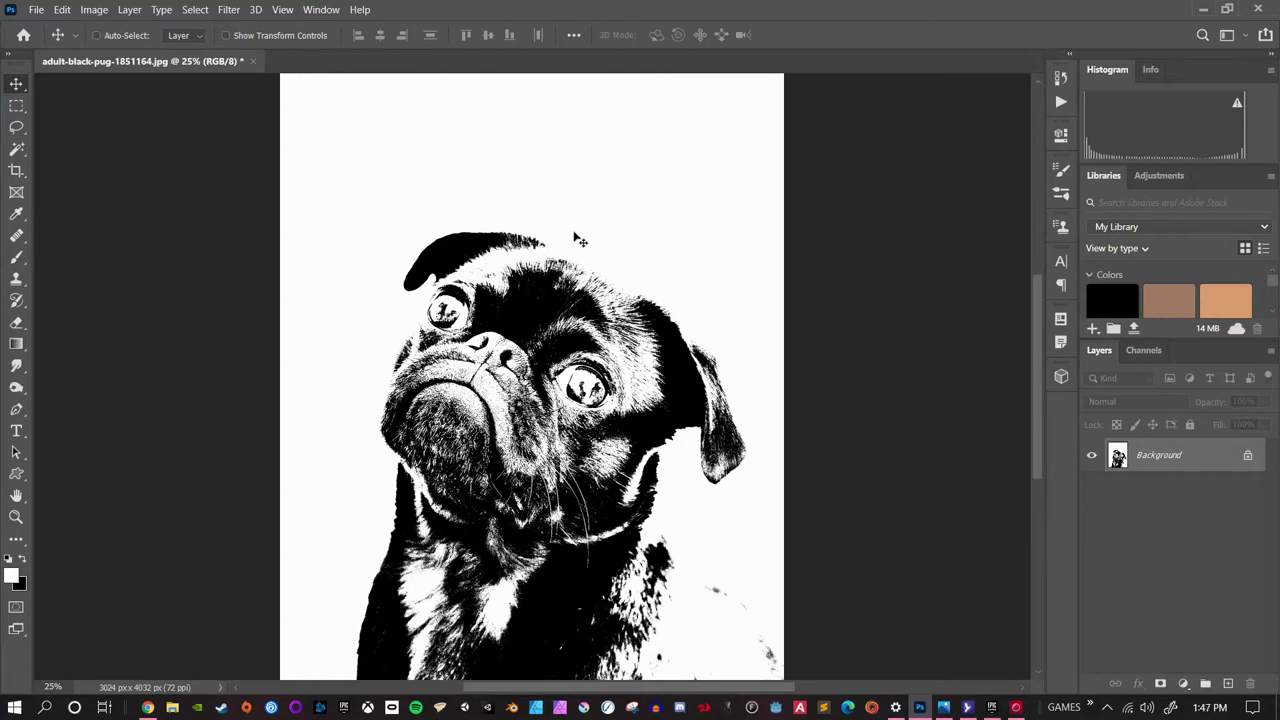
key("ctrl")
key("ctrl+minus")
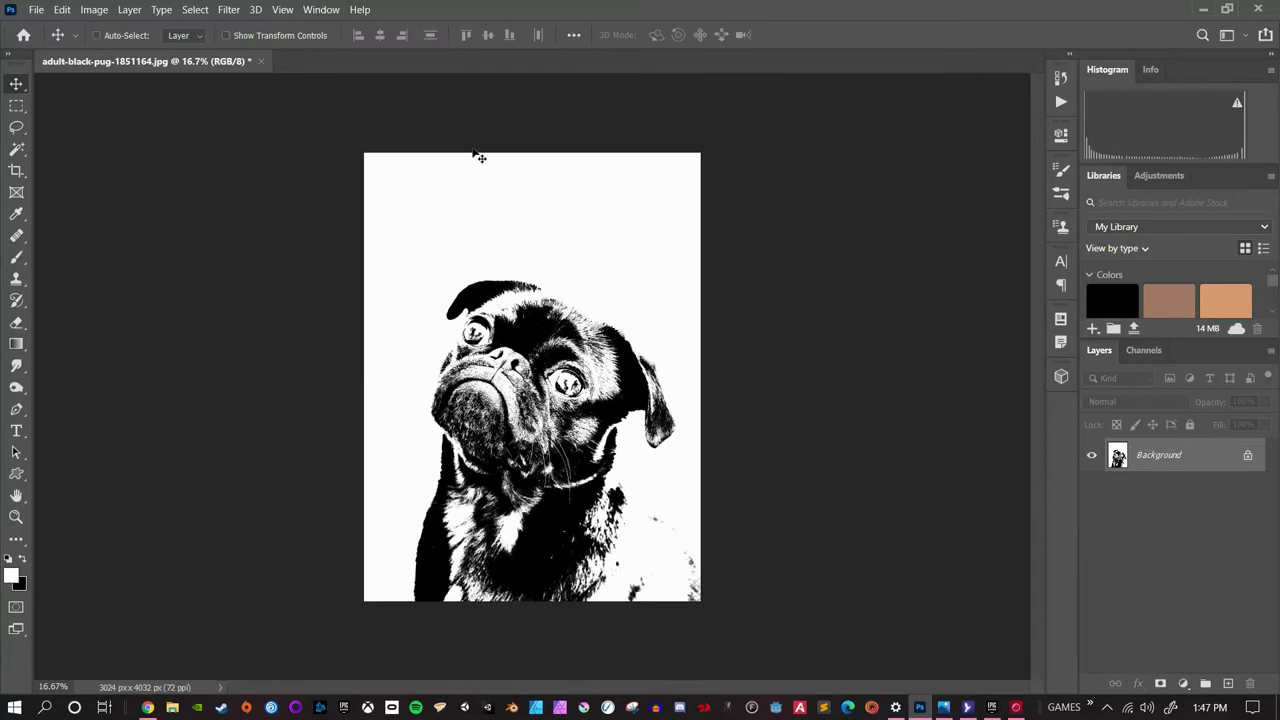
Step: Place abstract-painting-3063362 as an embedded layer and enlarge it slightly past the page edges
left_click(36, 10)
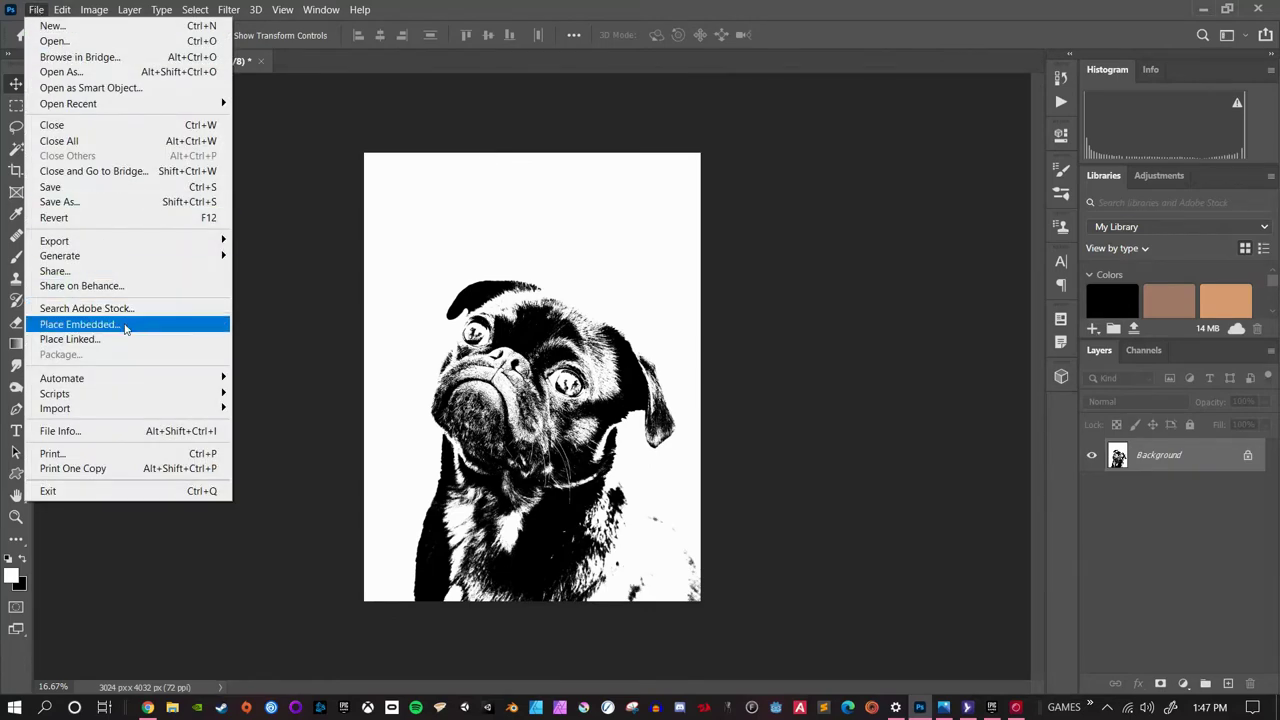
left_click(126, 328)
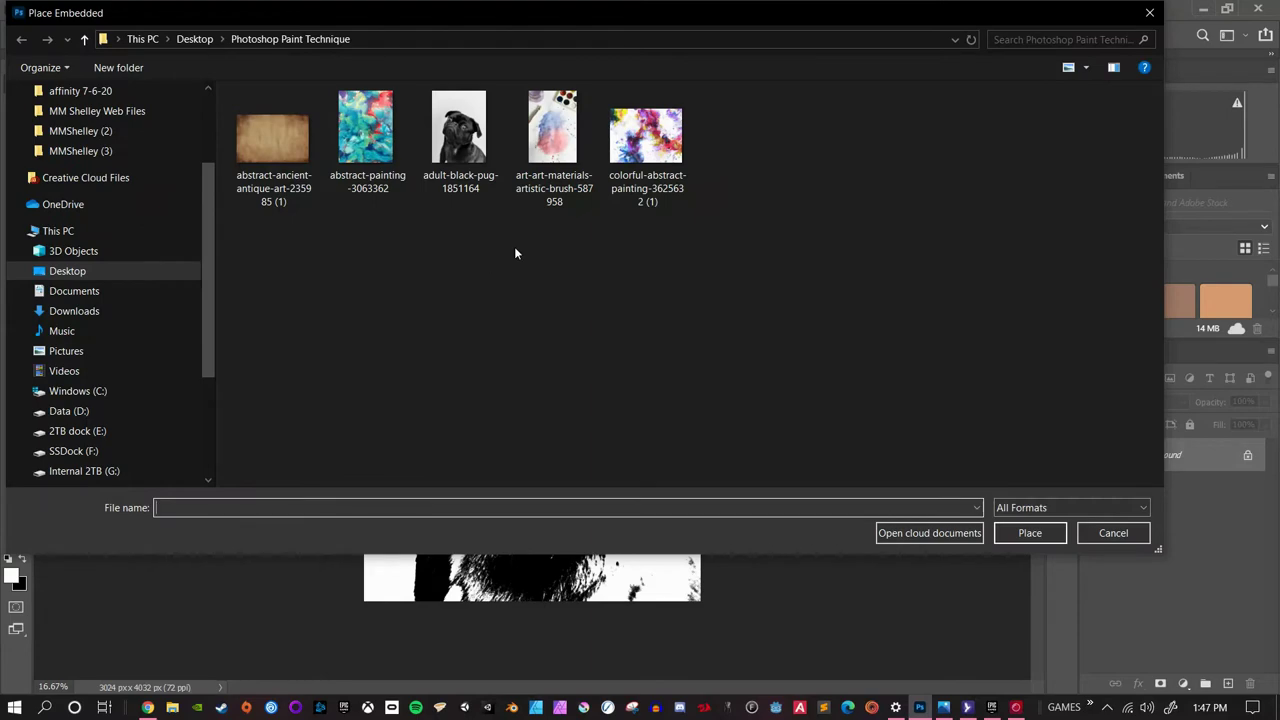
left_click(364, 127)
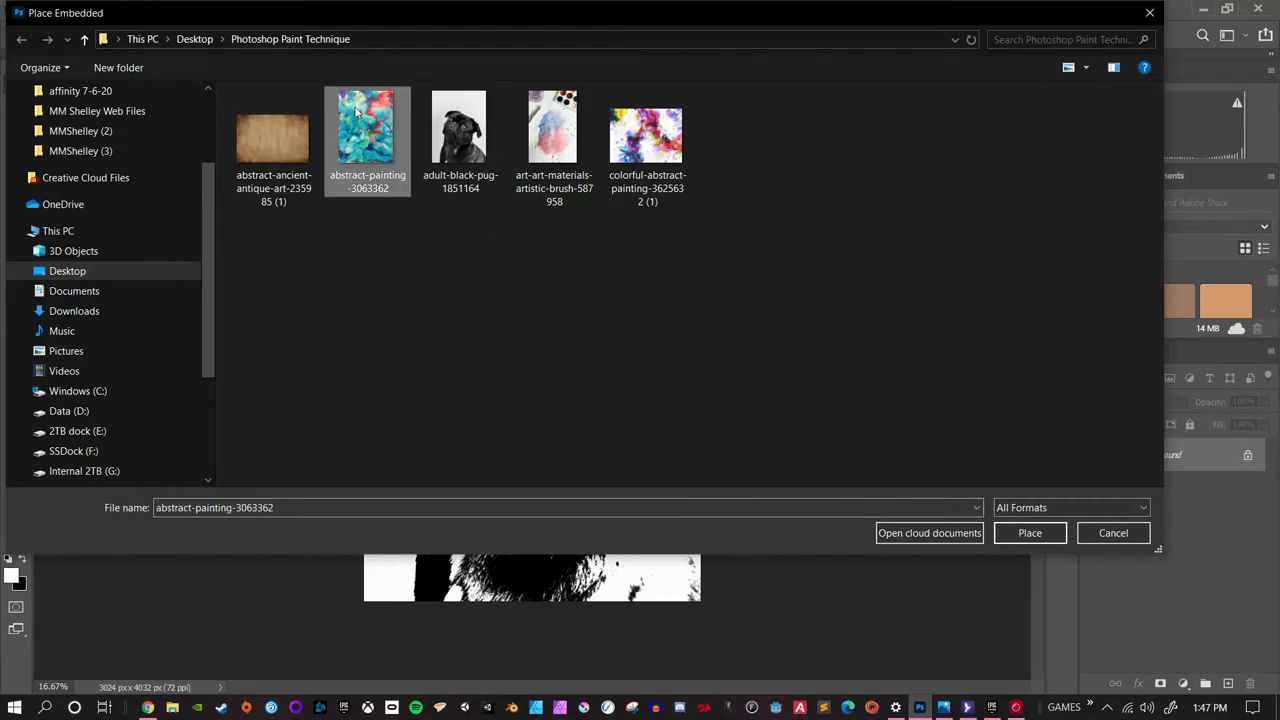
left_click(1024, 536)
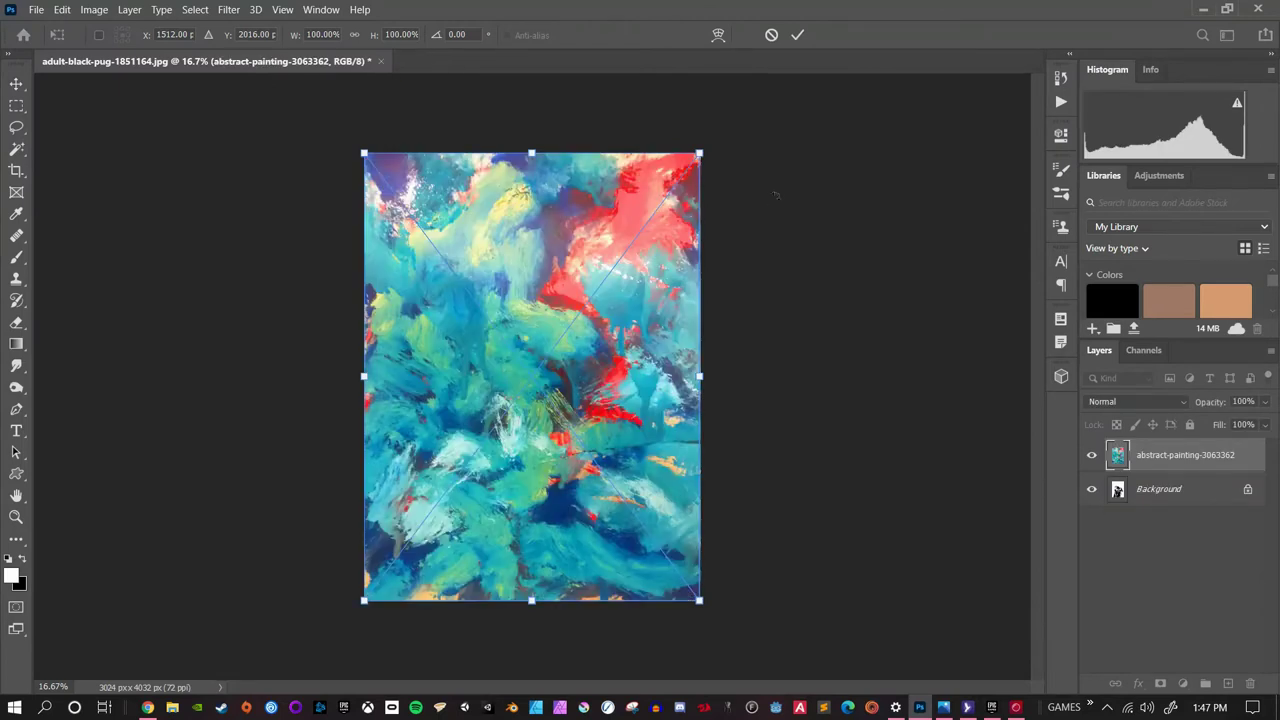
mouse_move(700, 152)
left_mouse_down()
mouse_move(726, 126)
mouse_move(700, 148)
mouse_move(764, 180)
mouse_move(587, 54)
mouse_move(406, 523)
mouse_move(445, 543)
mouse_move(565, 180)
mouse_move(652, 208)
mouse_move(630, 198)
left_mouse_up()
left_click_drag(700, 148, 660, 182)
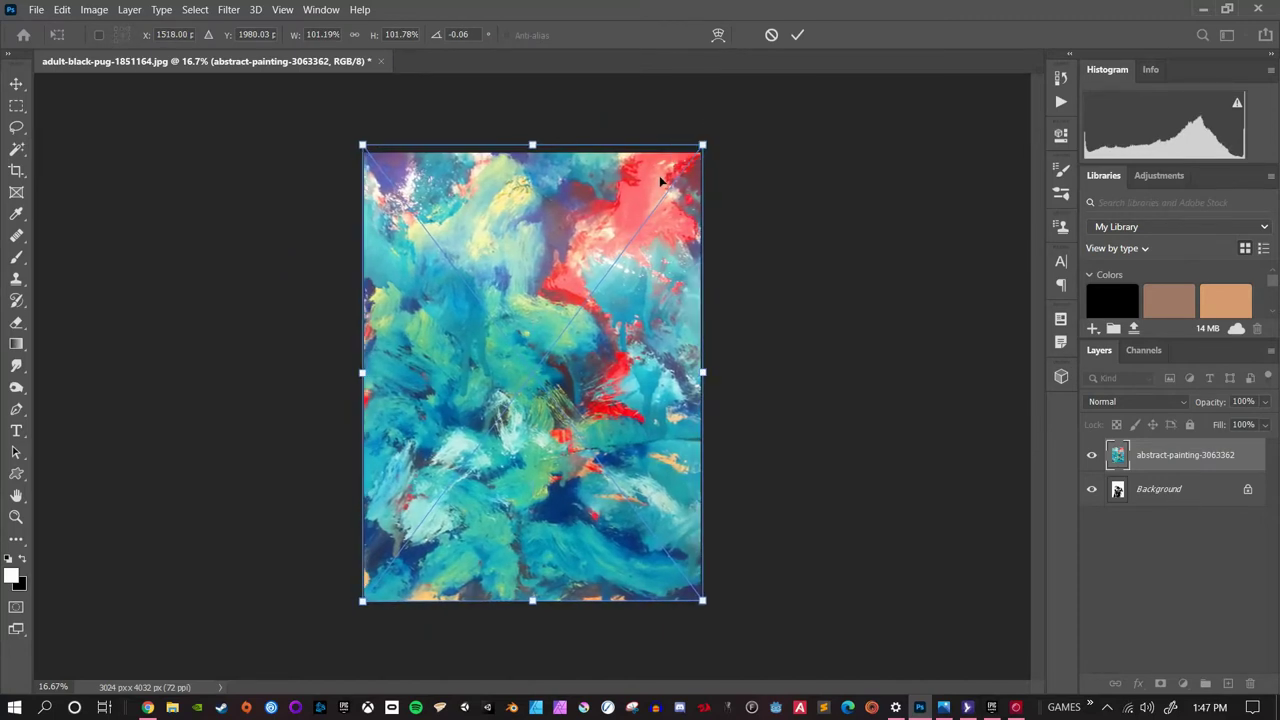
key("Return")
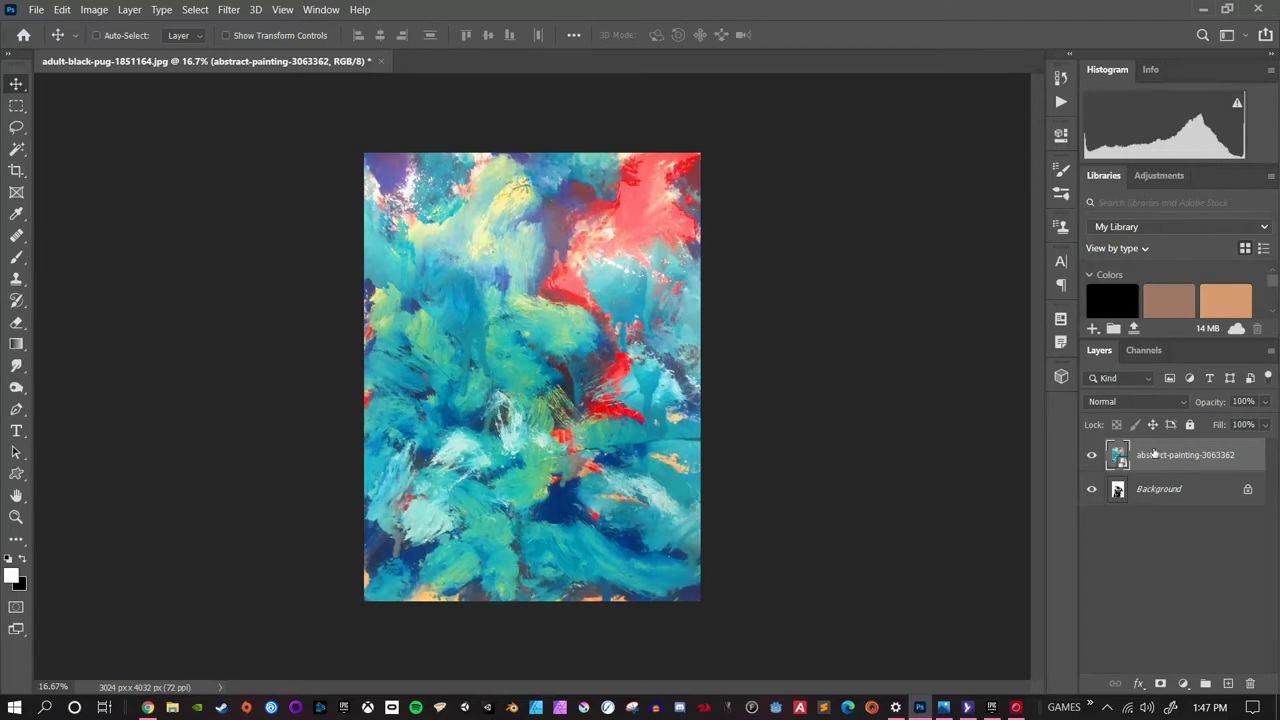
Step: Hide the abstract painting layer, select the Background layer, and switch to the Magic Wand tool
left_click(1093, 460)
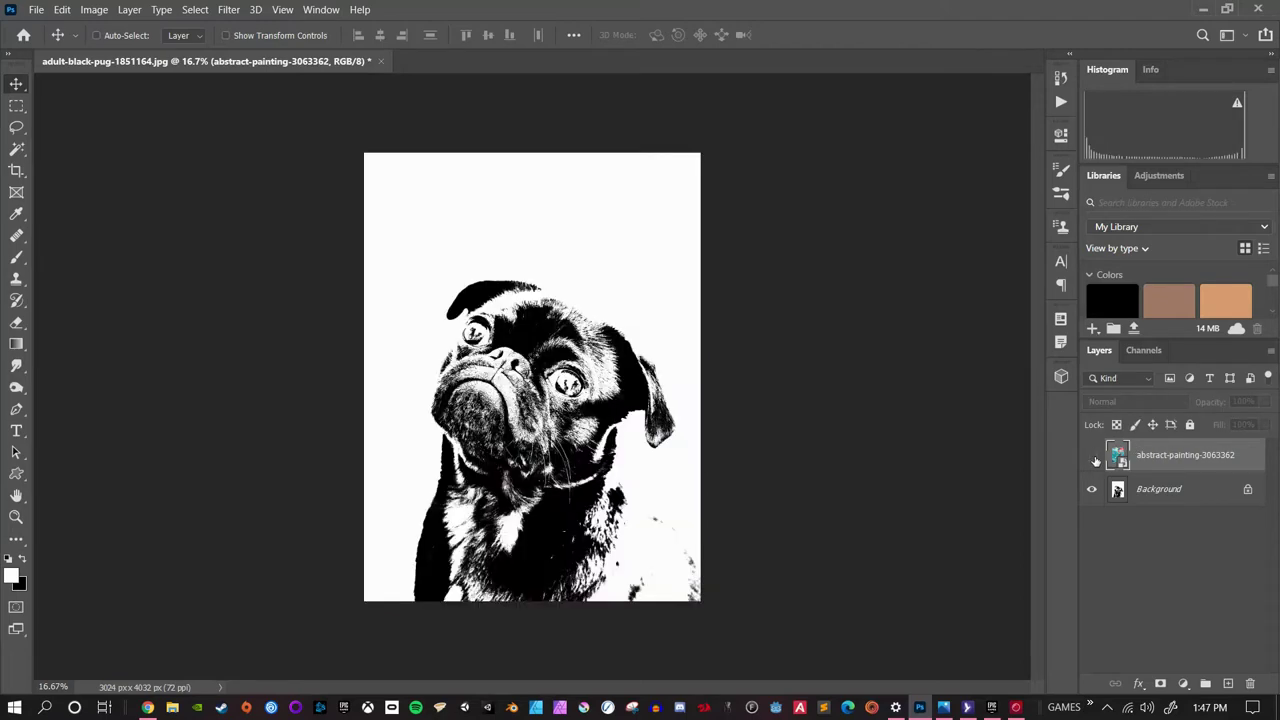
left_click(1162, 492)
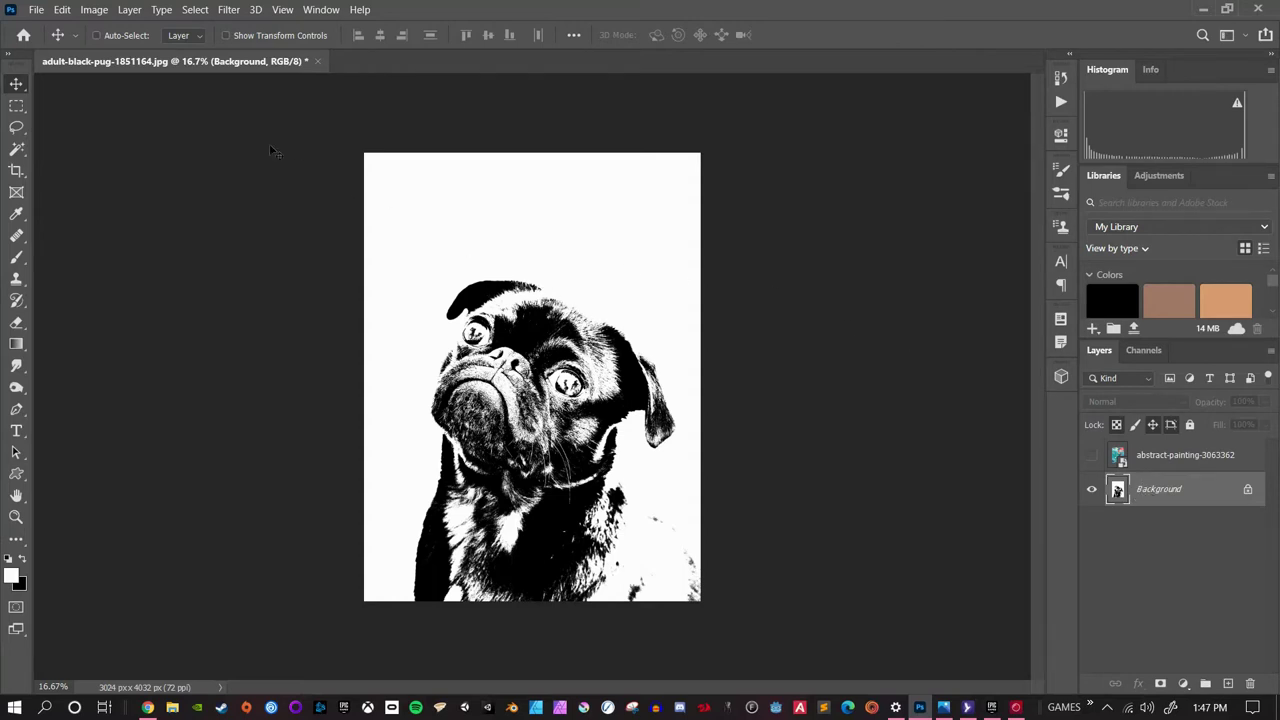
left_click(17, 150)
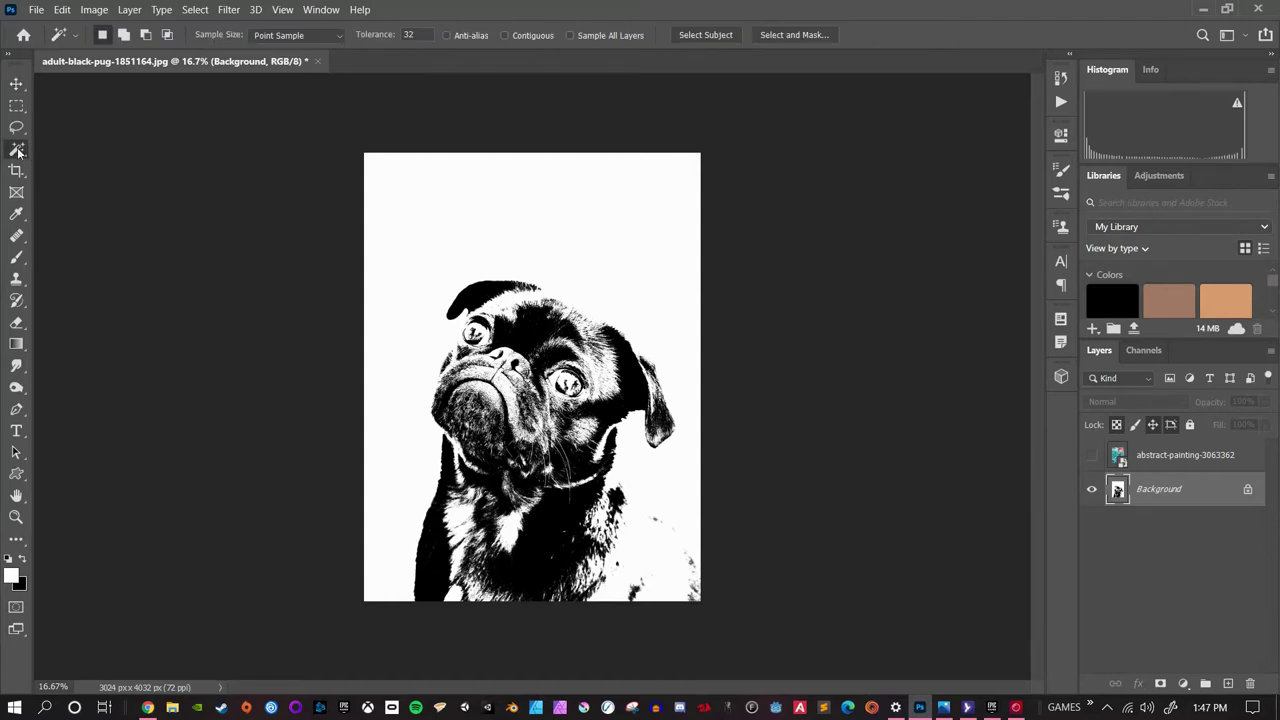
key("shift+w")
key("shift+w")
key("shift+w")
left_click(503, 35)
Step: Turn off Contiguous for the Magic Wand and select all the pug's black fur areas
left_click(555, 359)
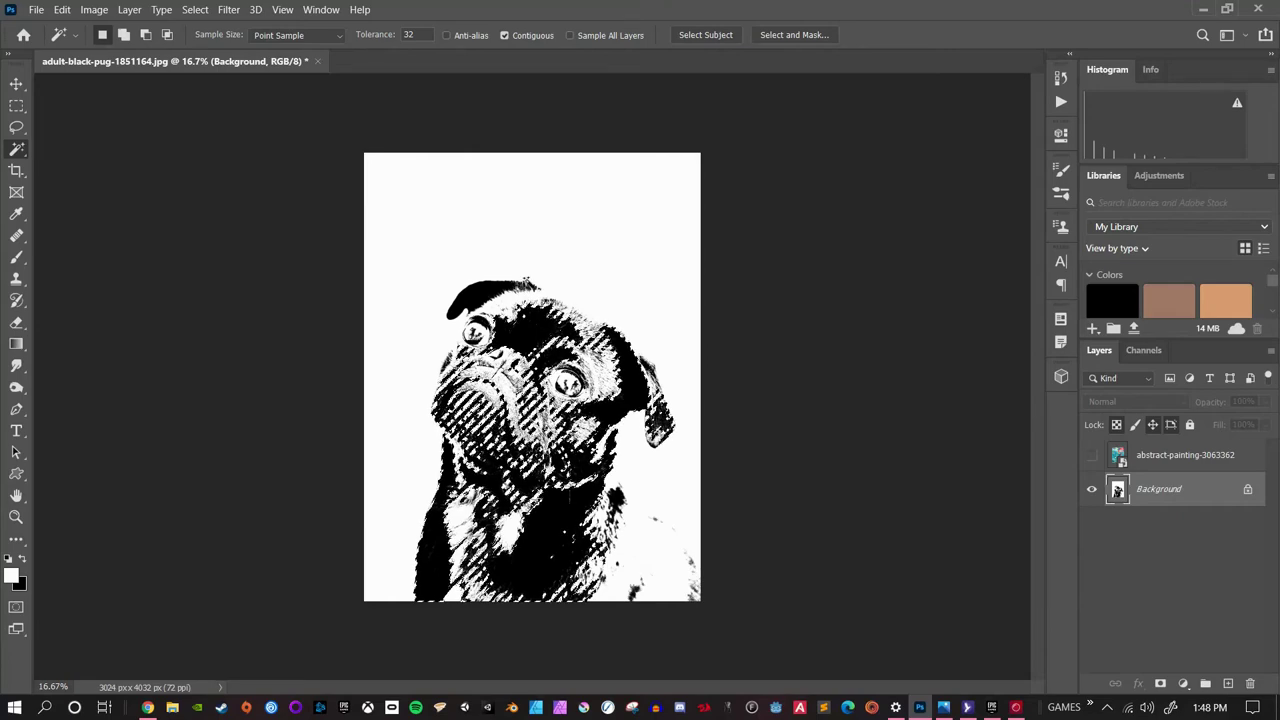
left_click(505, 36)
left_click(599, 280)
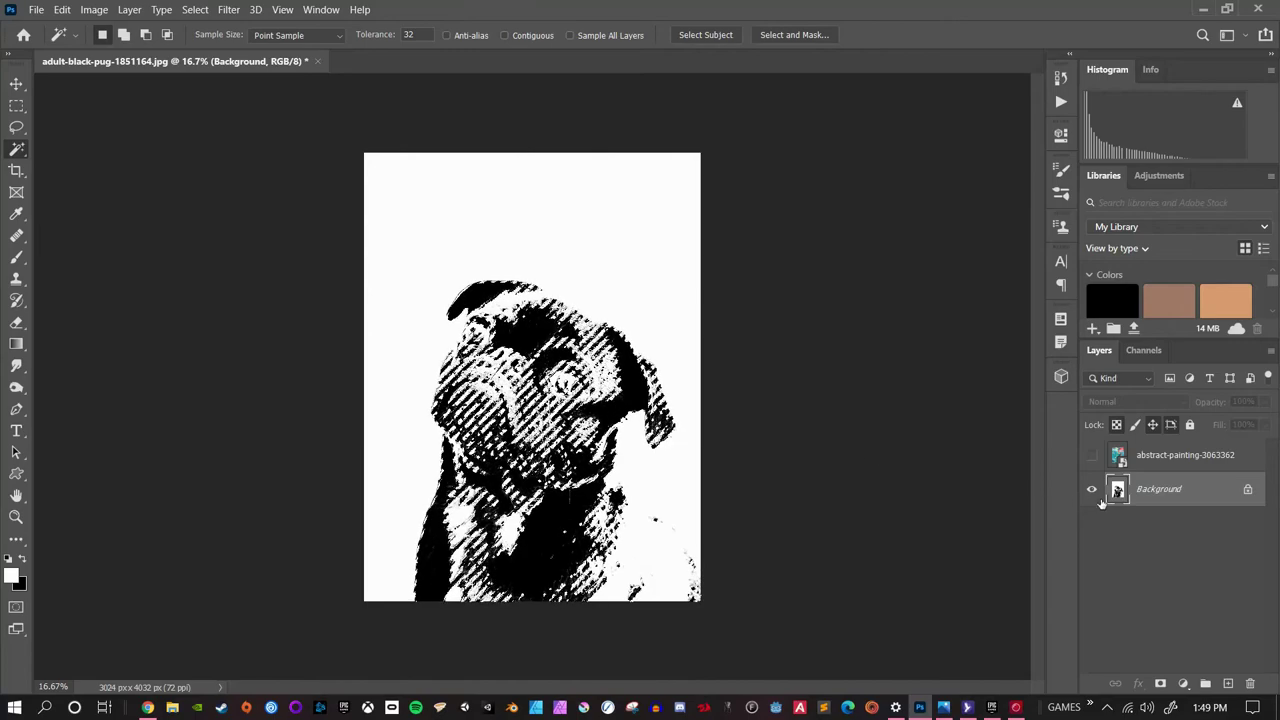
Step: Show the abstract painting layer and add a layer mask from the pug selection
left_click(1155, 454)
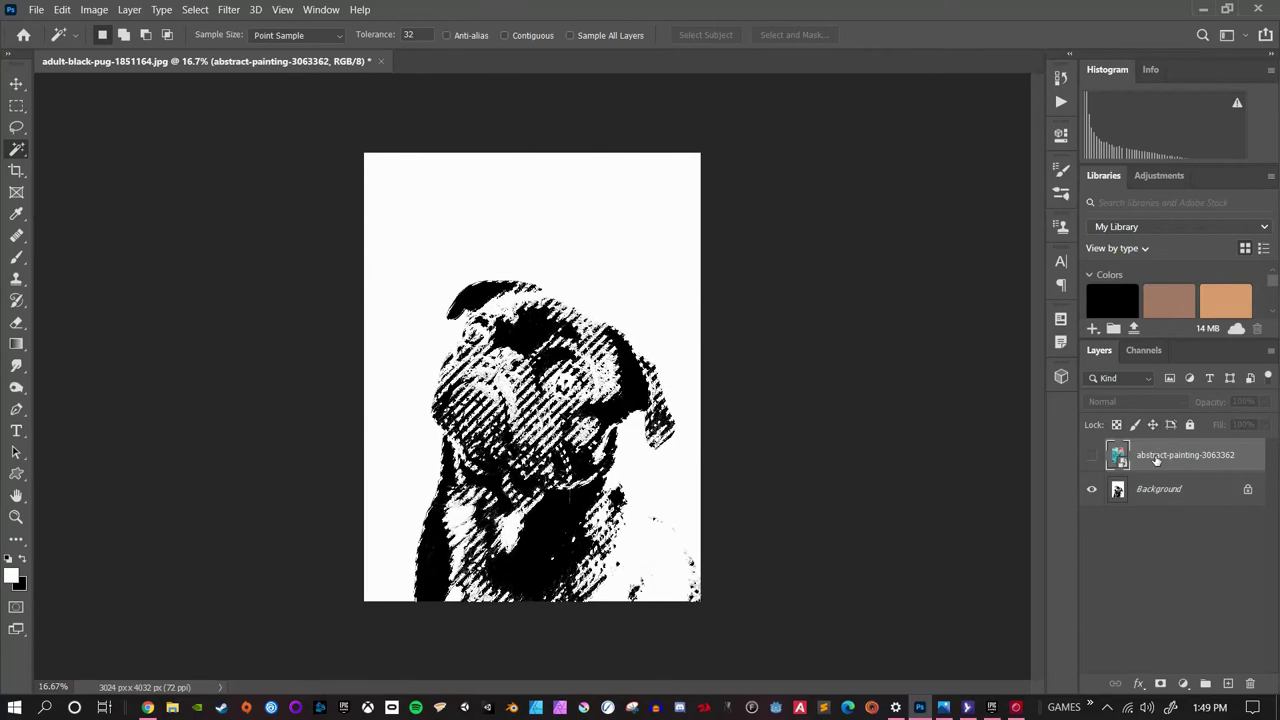
left_click(1092, 458)
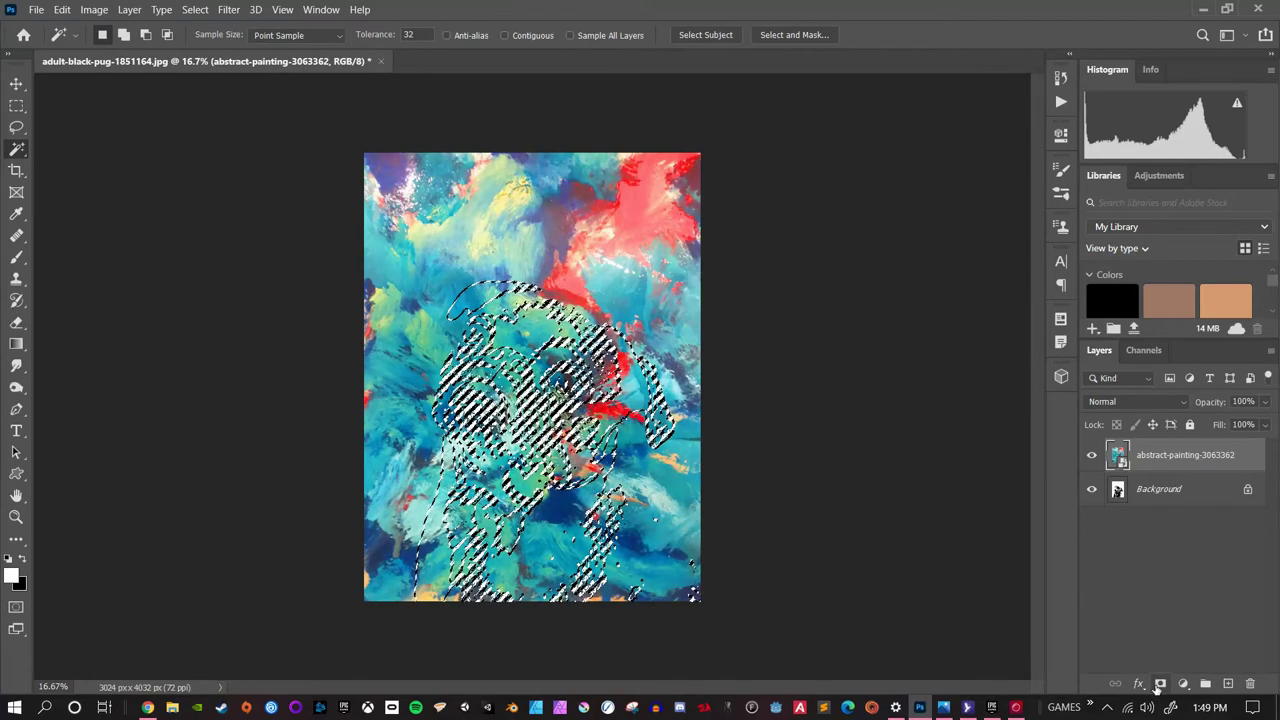
left_click(1159, 684)
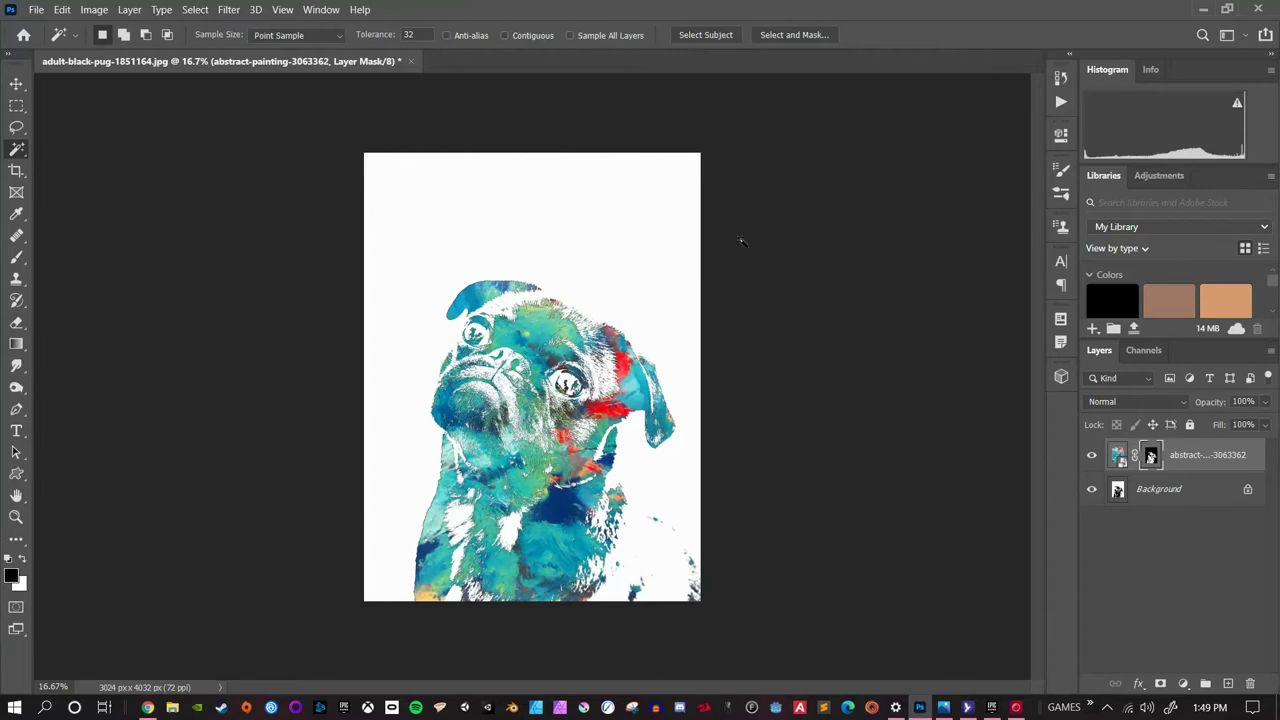
left_click(1165, 492)
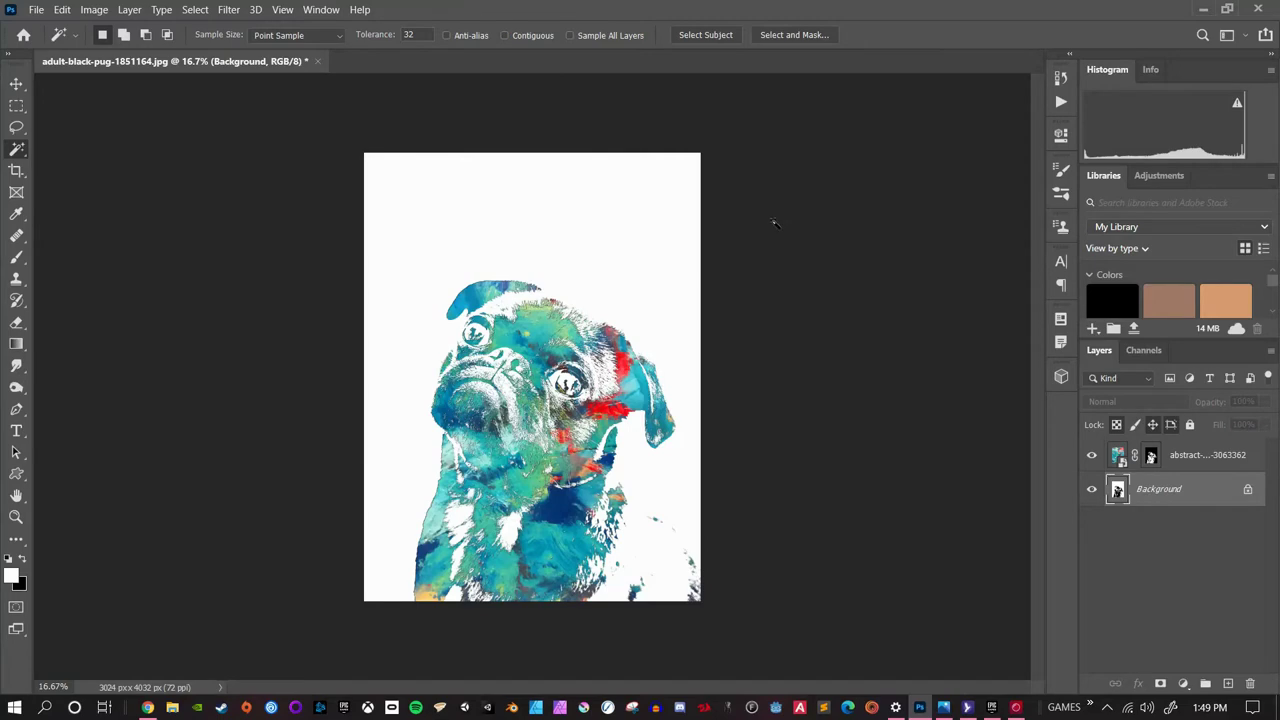
Step: Place abstract-ancient-antique-art-235985 (1) as an embedded layer and start rotating it -90°
left_click(38, 12)
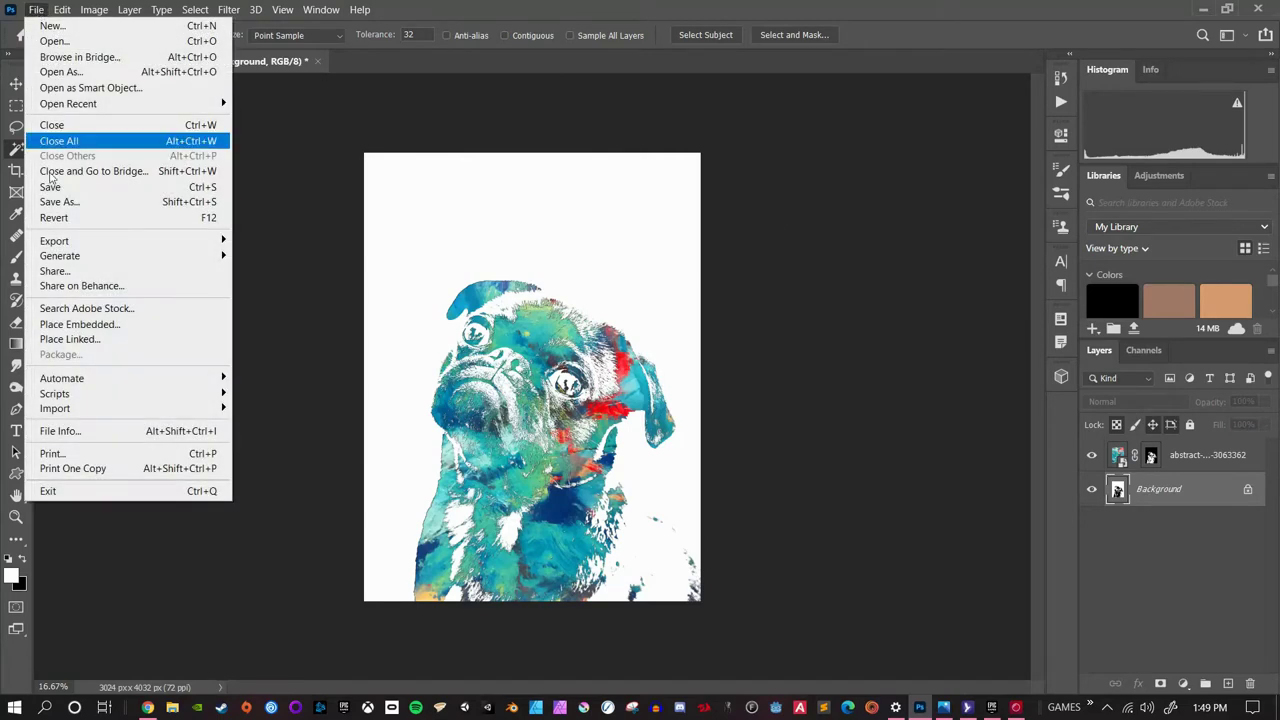
left_click(122, 326)
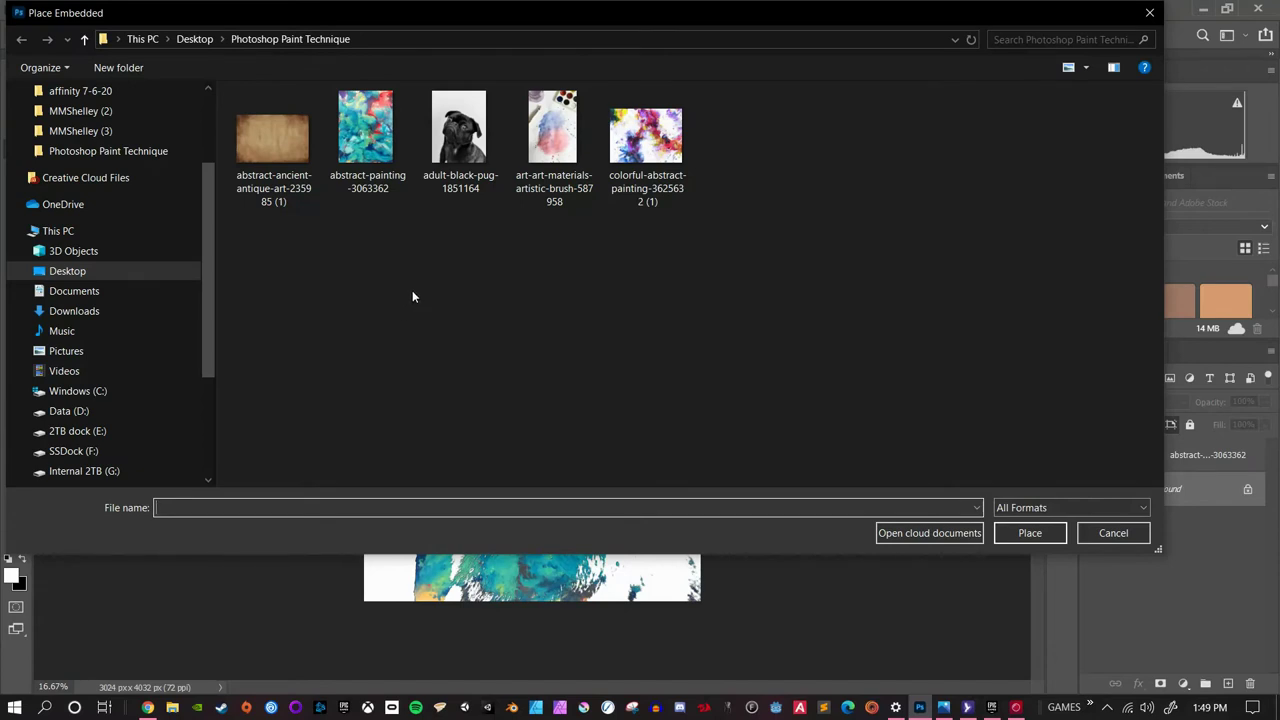
left_click(288, 152)
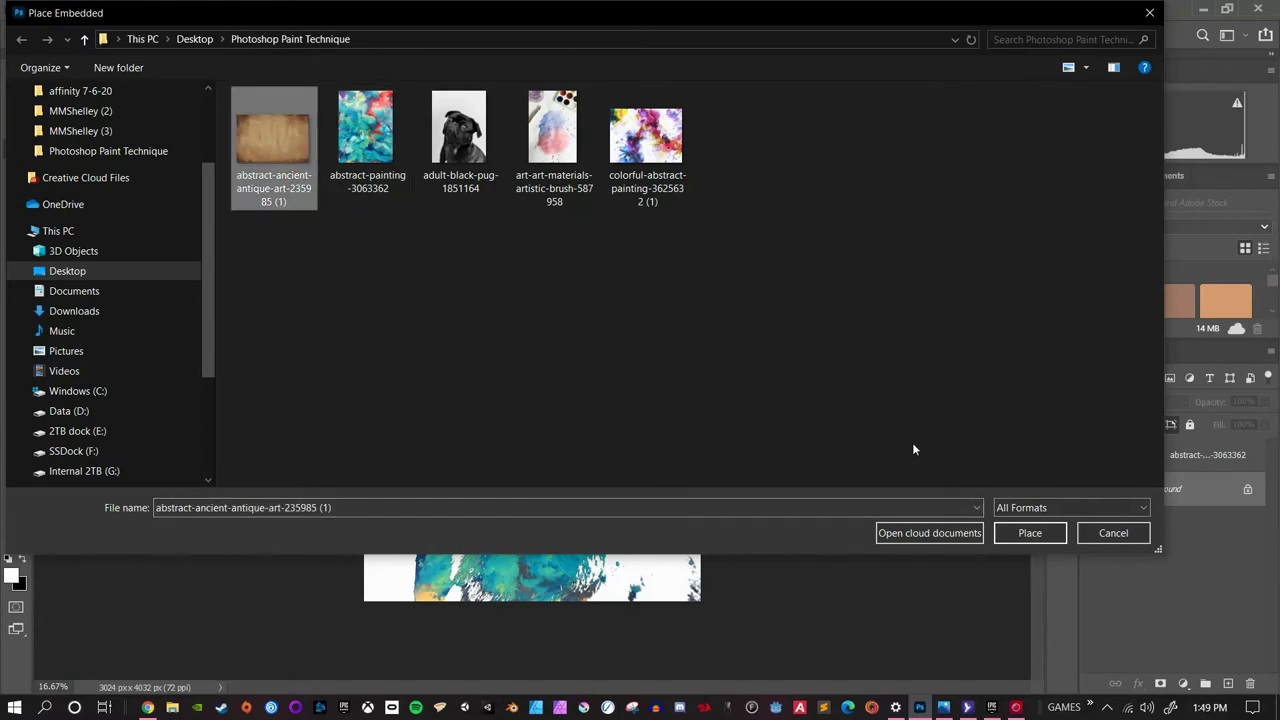
left_click(1031, 533)
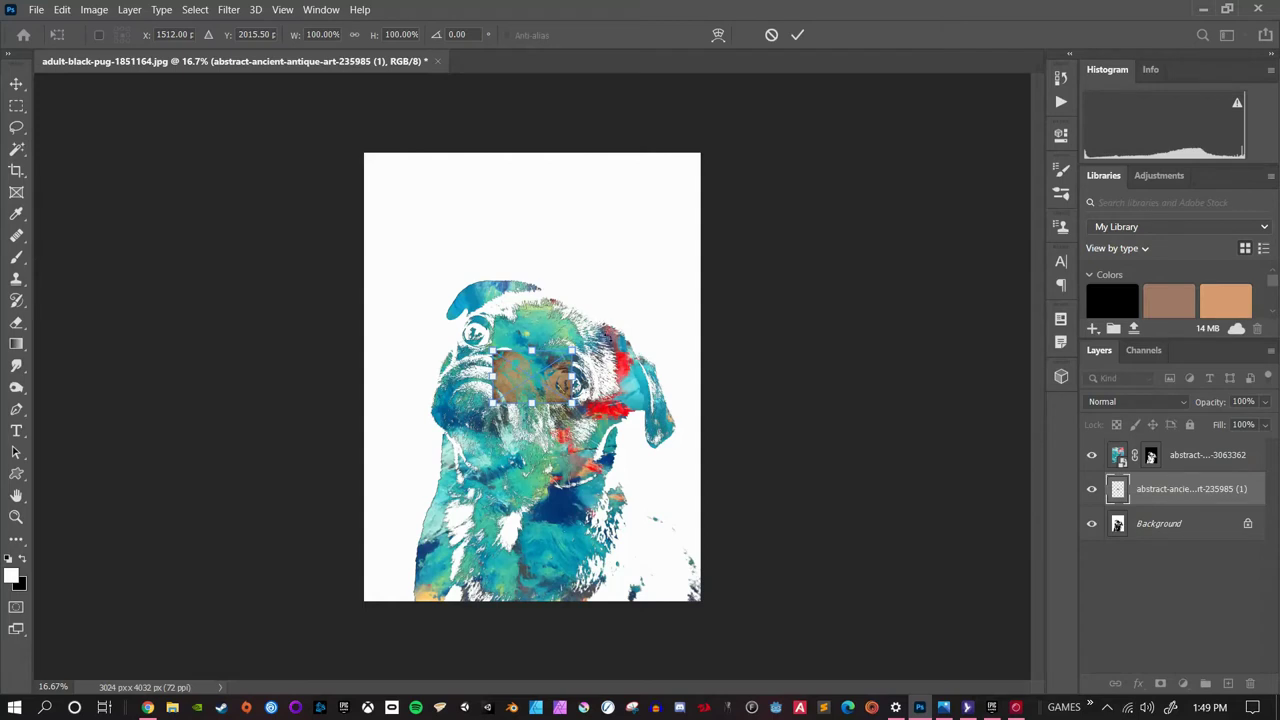
left_click_drag(603, 334, 500, 298)
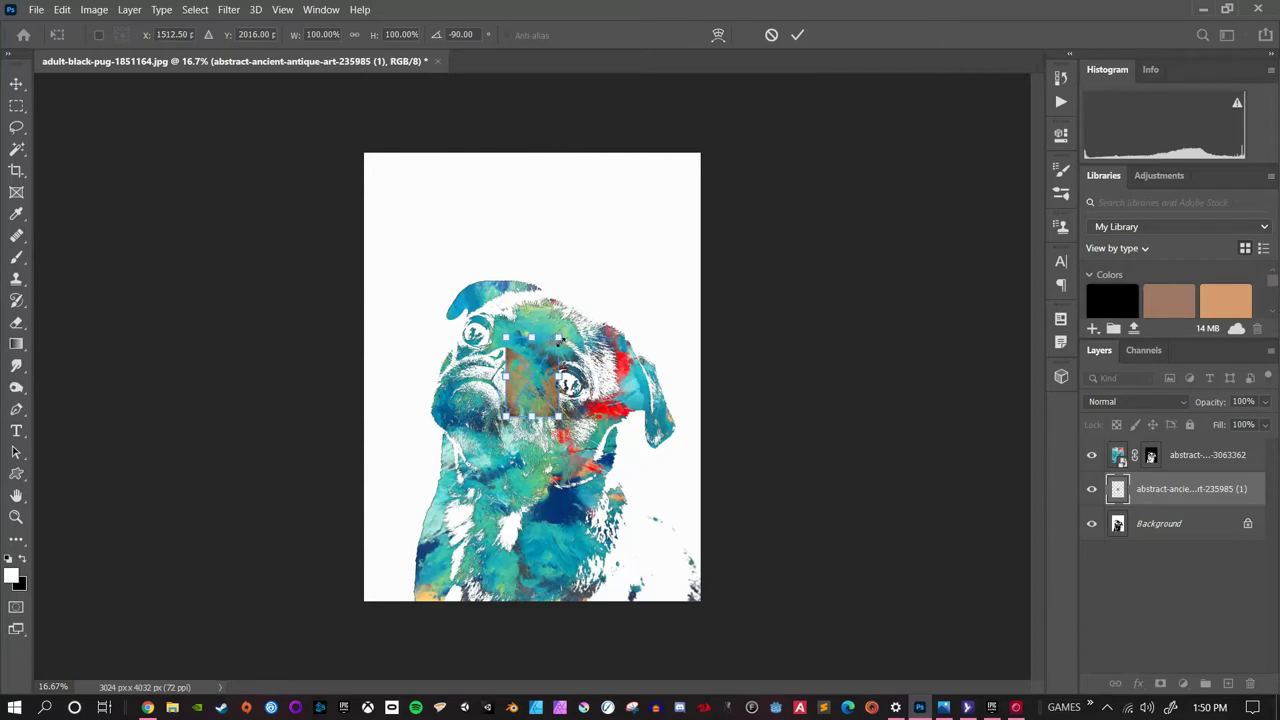
Step: Link width and height, scale the rotated paper to fill the canvas, and commit the transform
left_click_drag(560, 340, 760, 162)
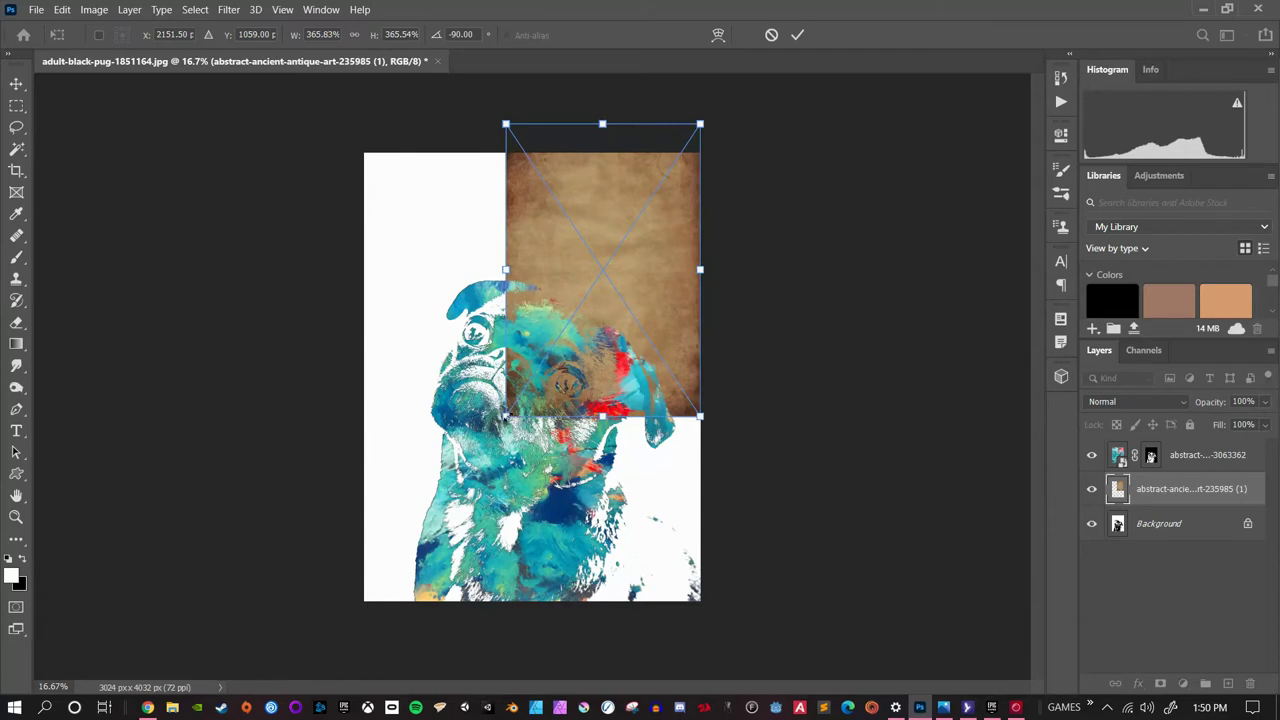
left_click(354, 36)
left_click_drag(505, 416, 342, 614)
key("Return")
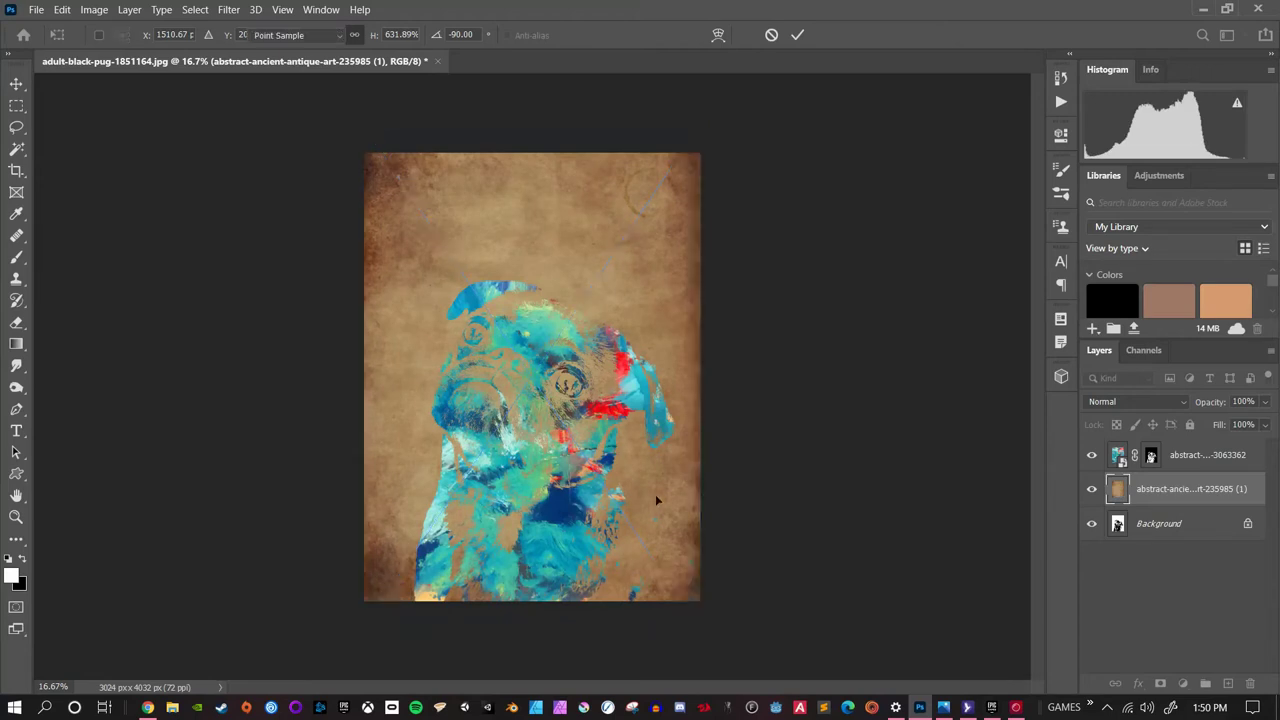
key("w")
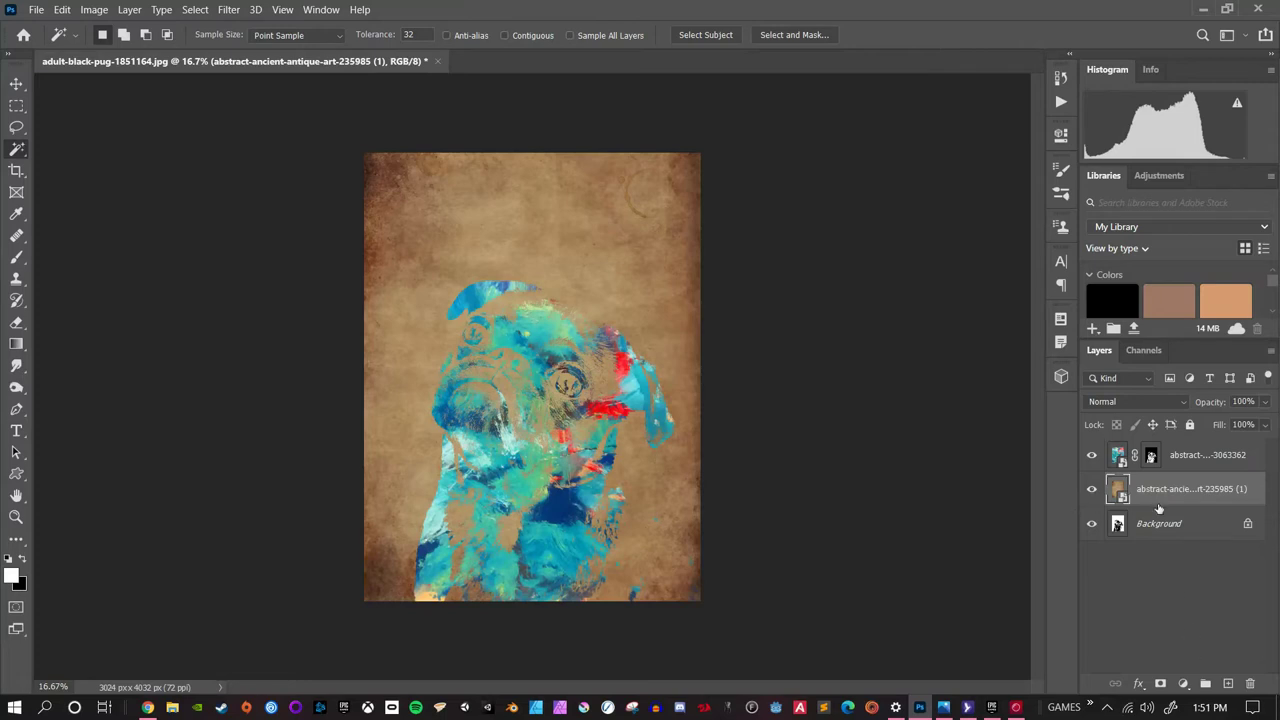
left_click(1183, 684)
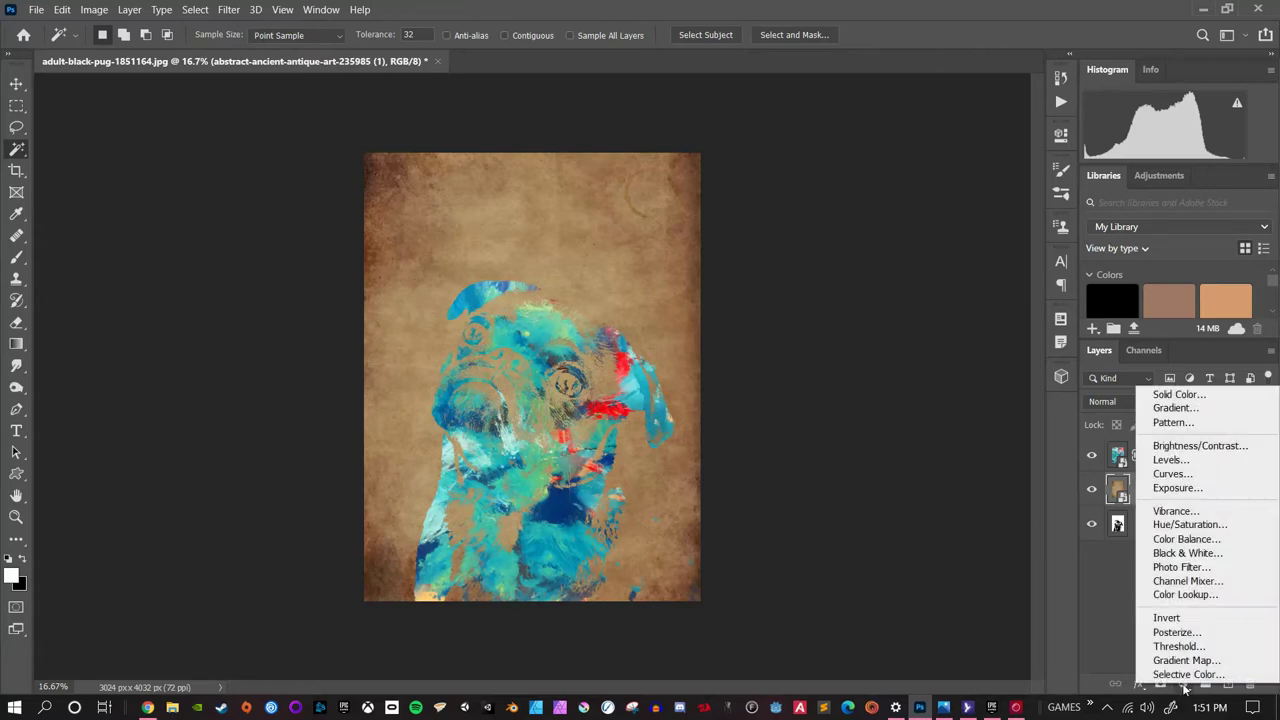
Step: Add a Levels adjustment layer with white input 206 and midtones at 1.43
left_click(1197, 459)
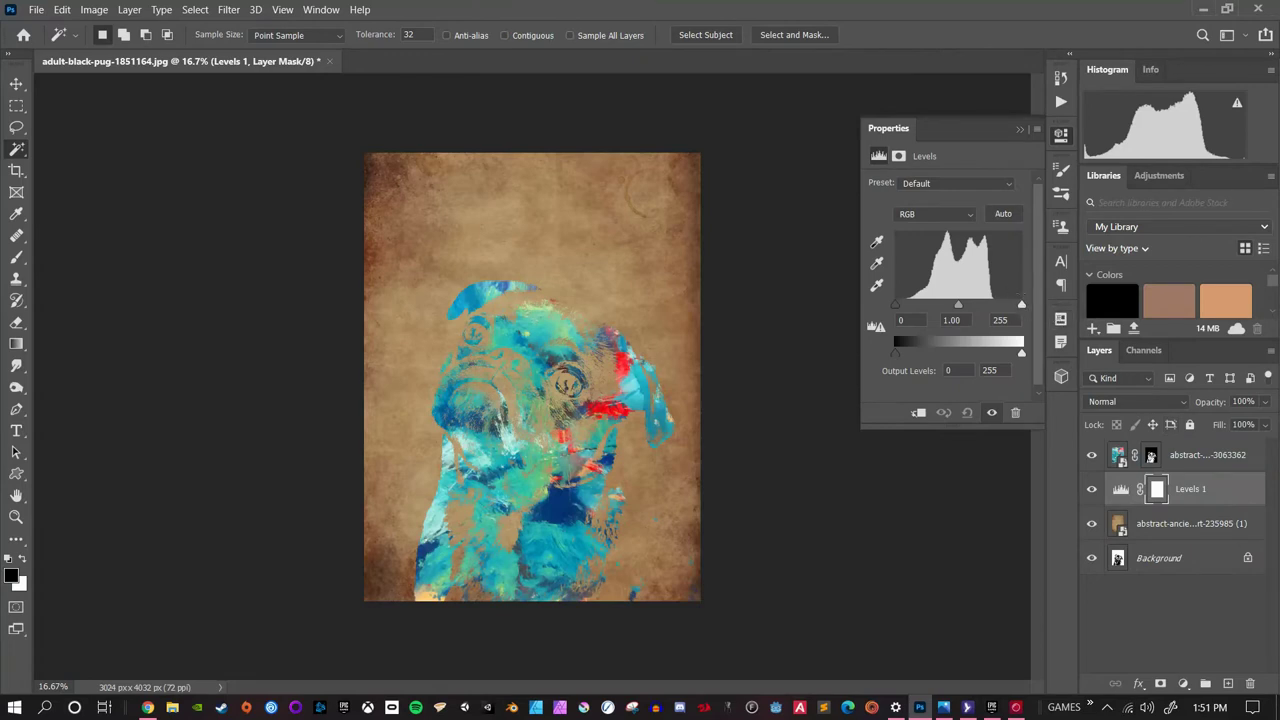
left_click_drag(1022, 306, 942, 312)
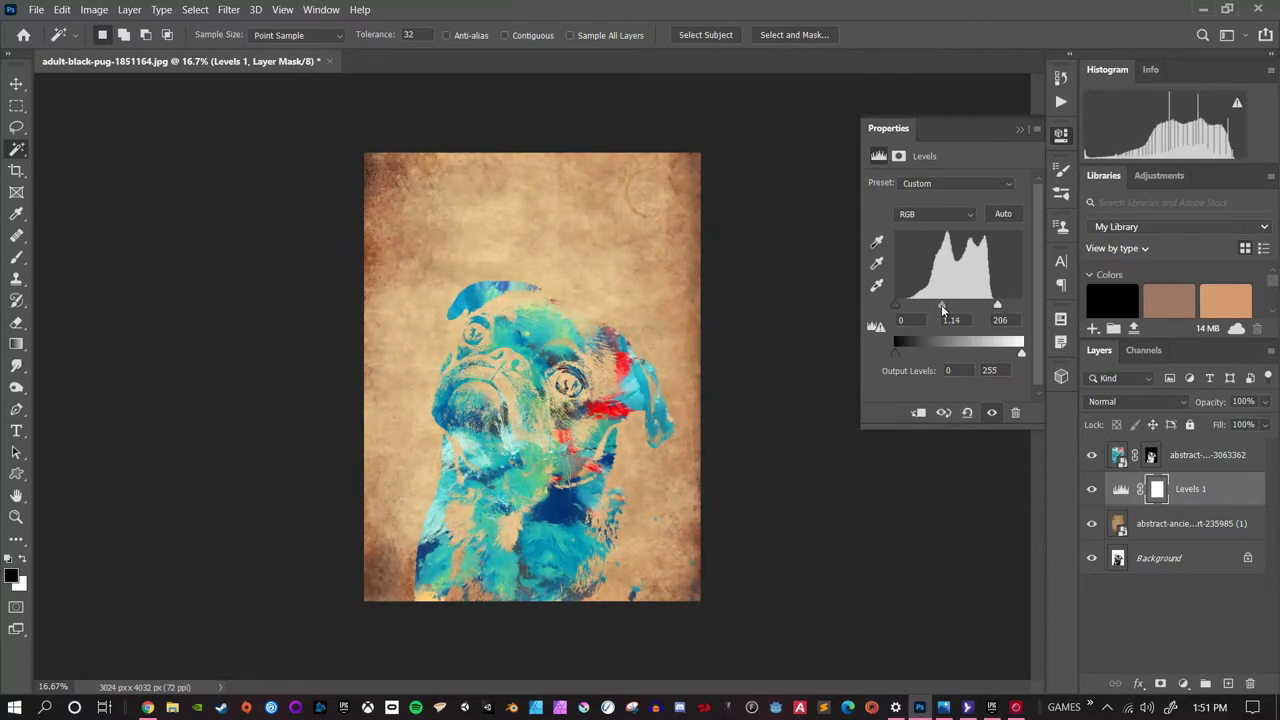
left_click_drag(942, 307, 937, 307)
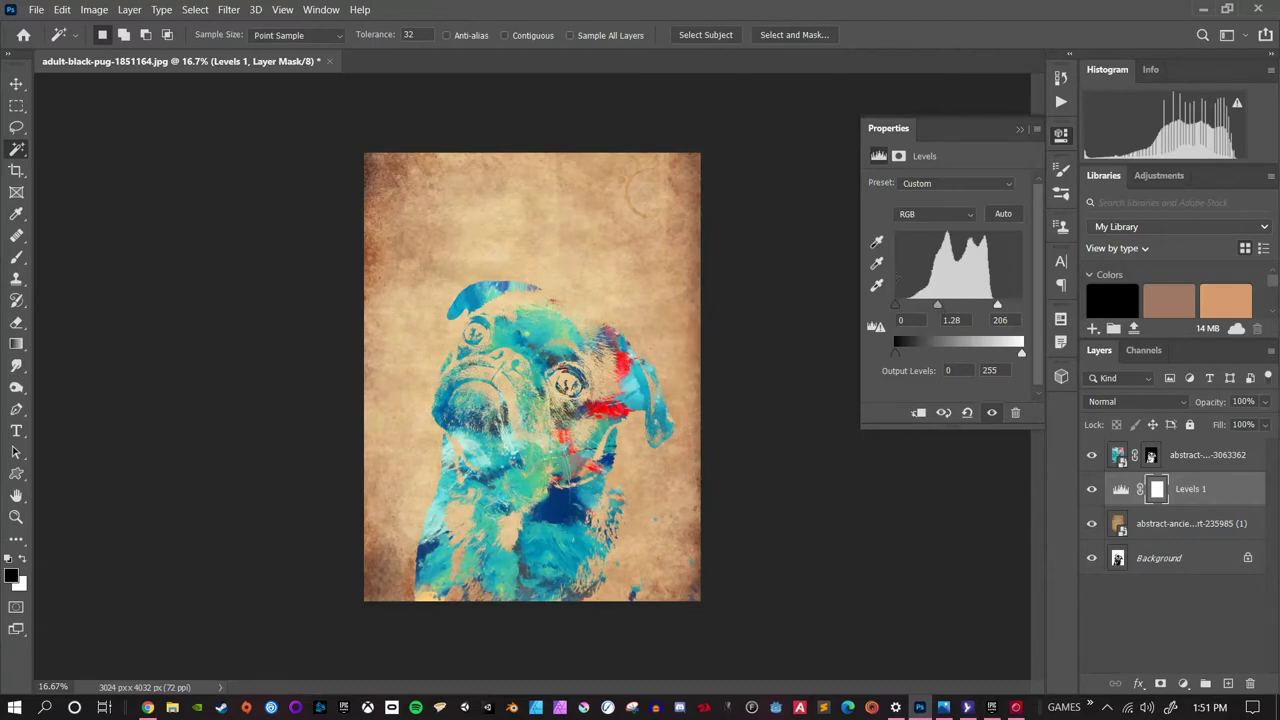
left_click_drag(936, 304, 932, 304)
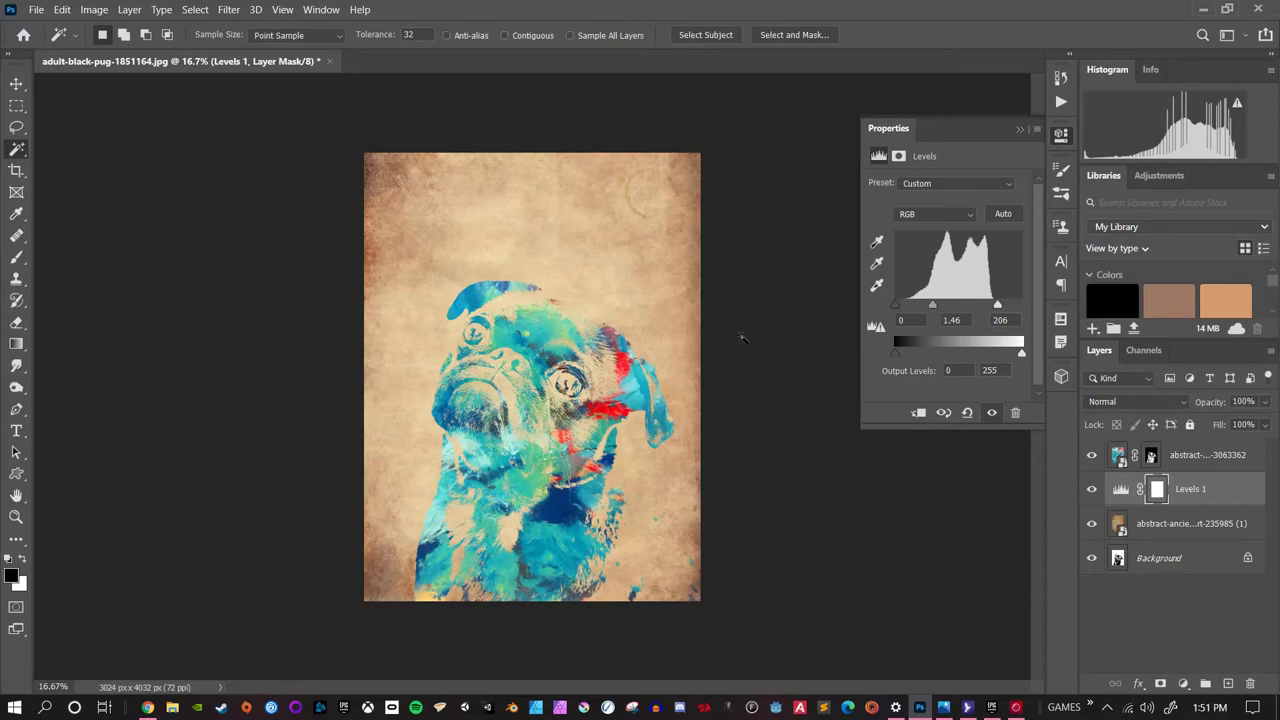
left_click_drag(933, 304, 932, 303)
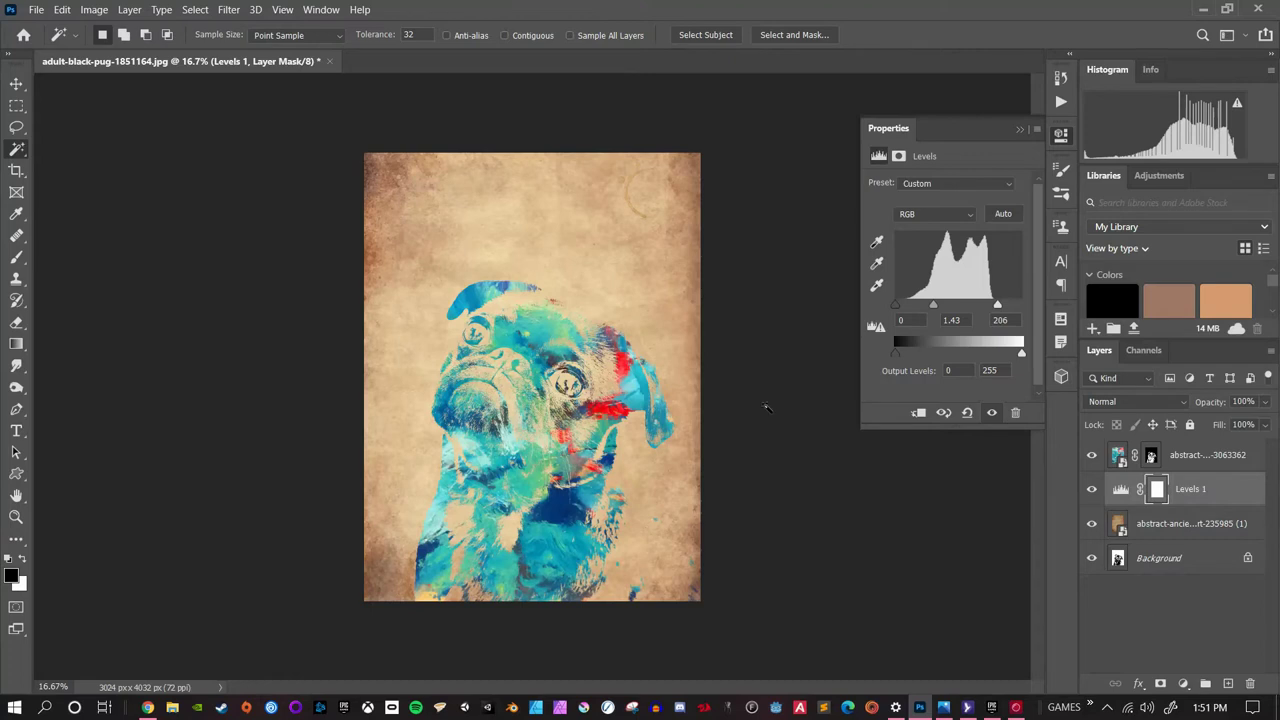
Step: Set the abstract painting layer's blend mode to Multiply
left_click(1199, 460)
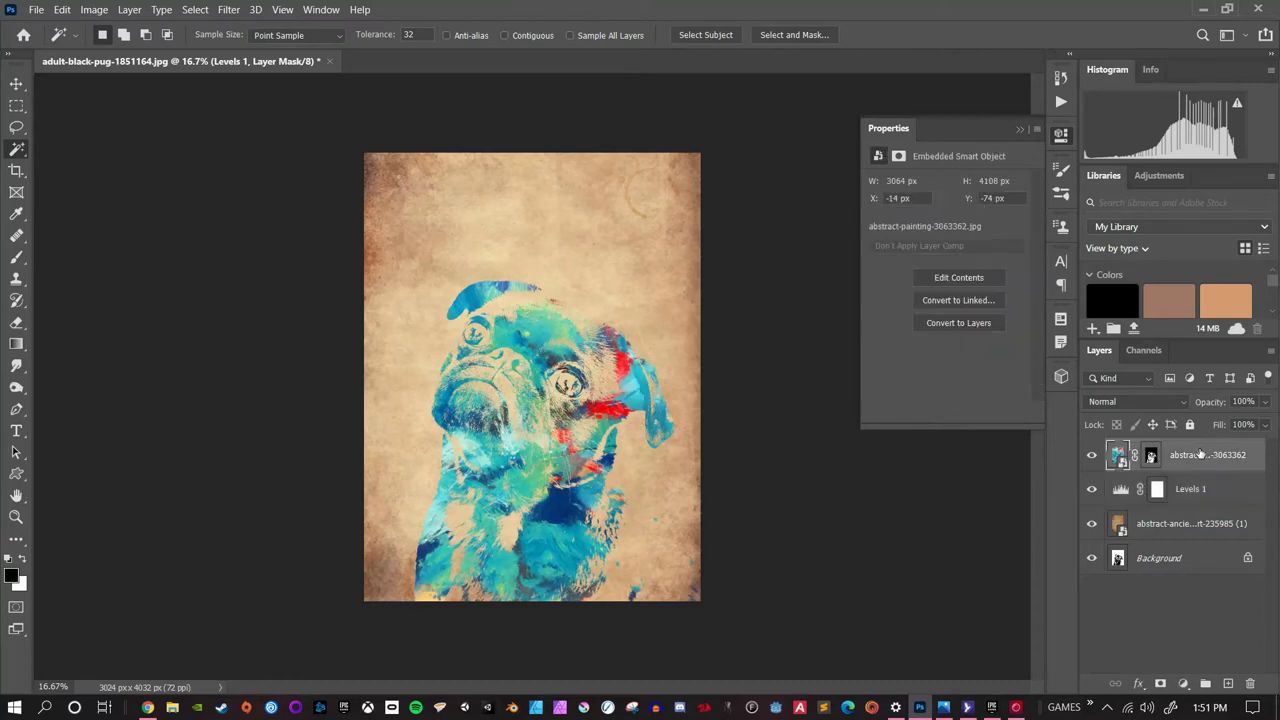
left_click(1124, 398)
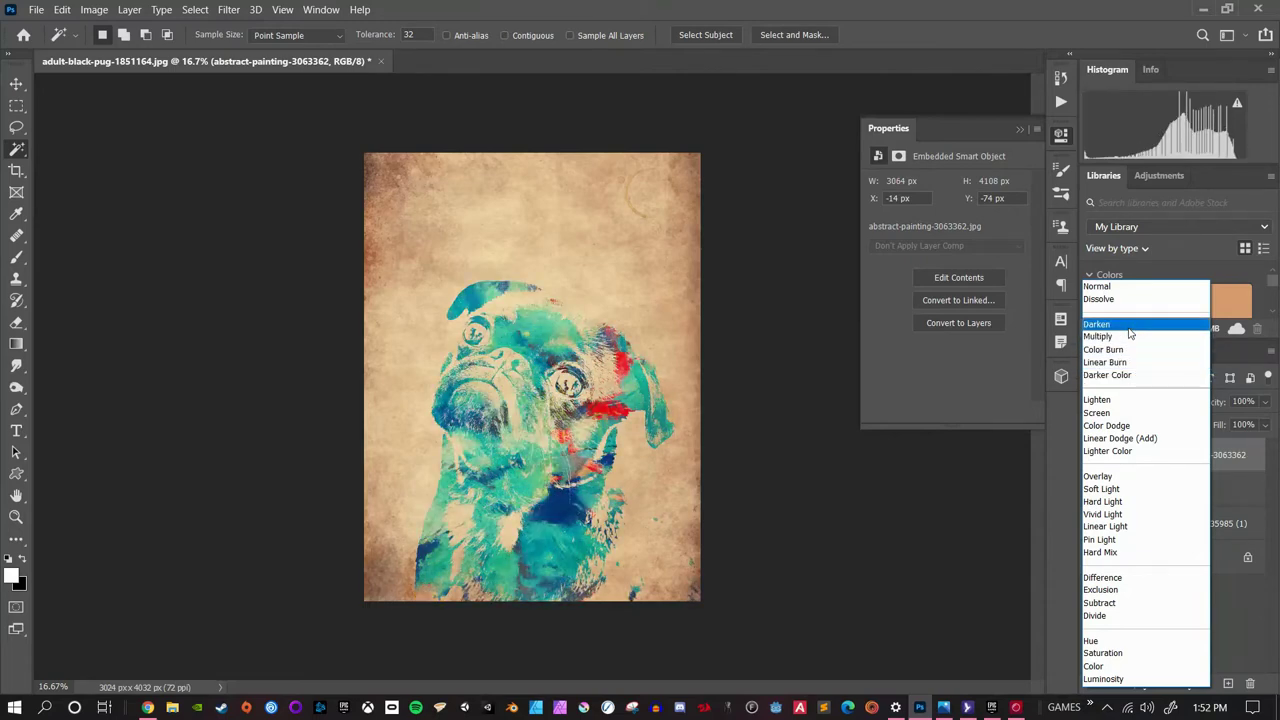
left_click(1128, 338)
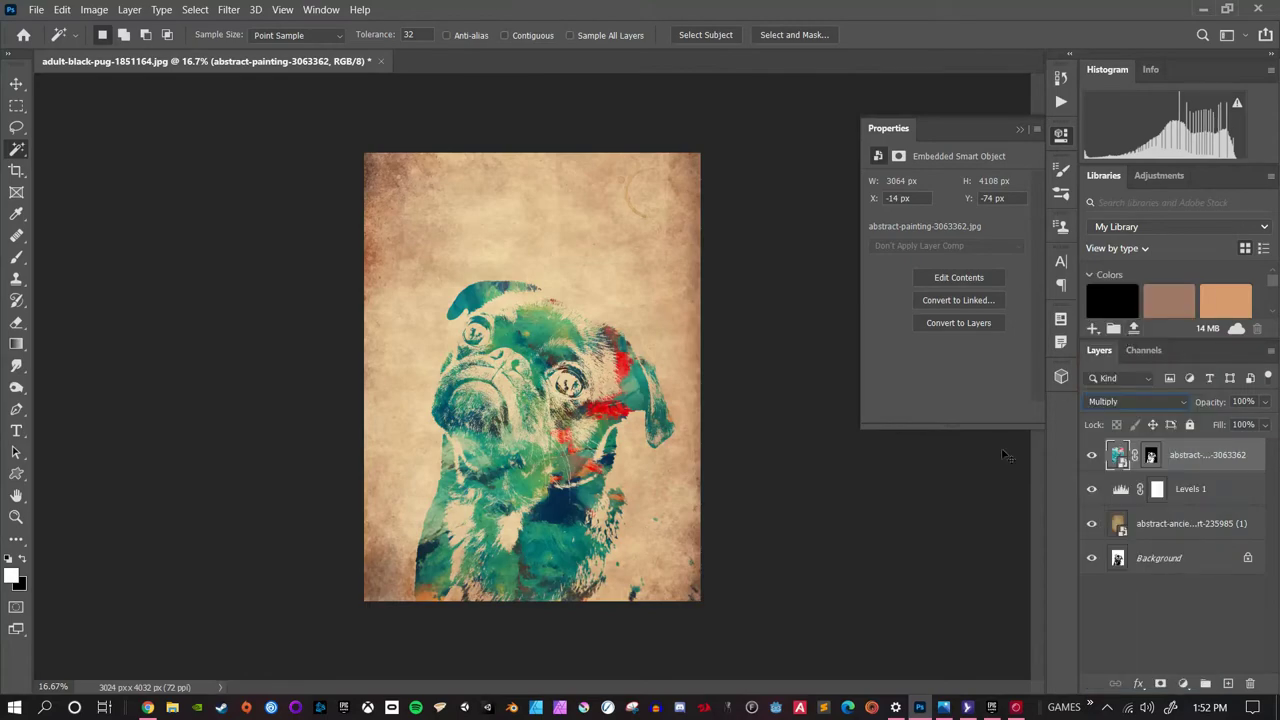
Step: Hide the original Background layer, toggling the antique paper on and off to compare up close
key("ctrl+plus")
key("ctrl+plus")
key("ctrl+plus")
key("ctrl+plus")
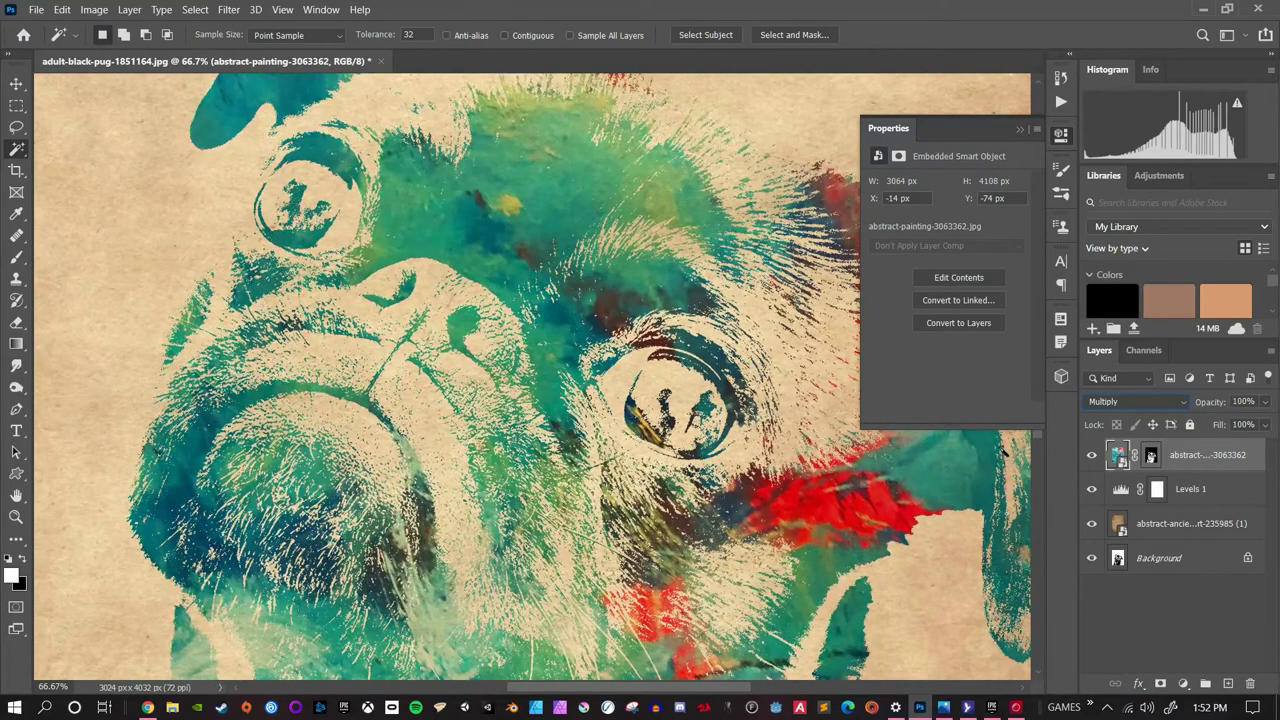
left_click(1092, 523)
left_click(1092, 523)
left_click(1092, 558)
left_click(1091, 524)
left_click(1091, 524)
left_click(1091, 524)
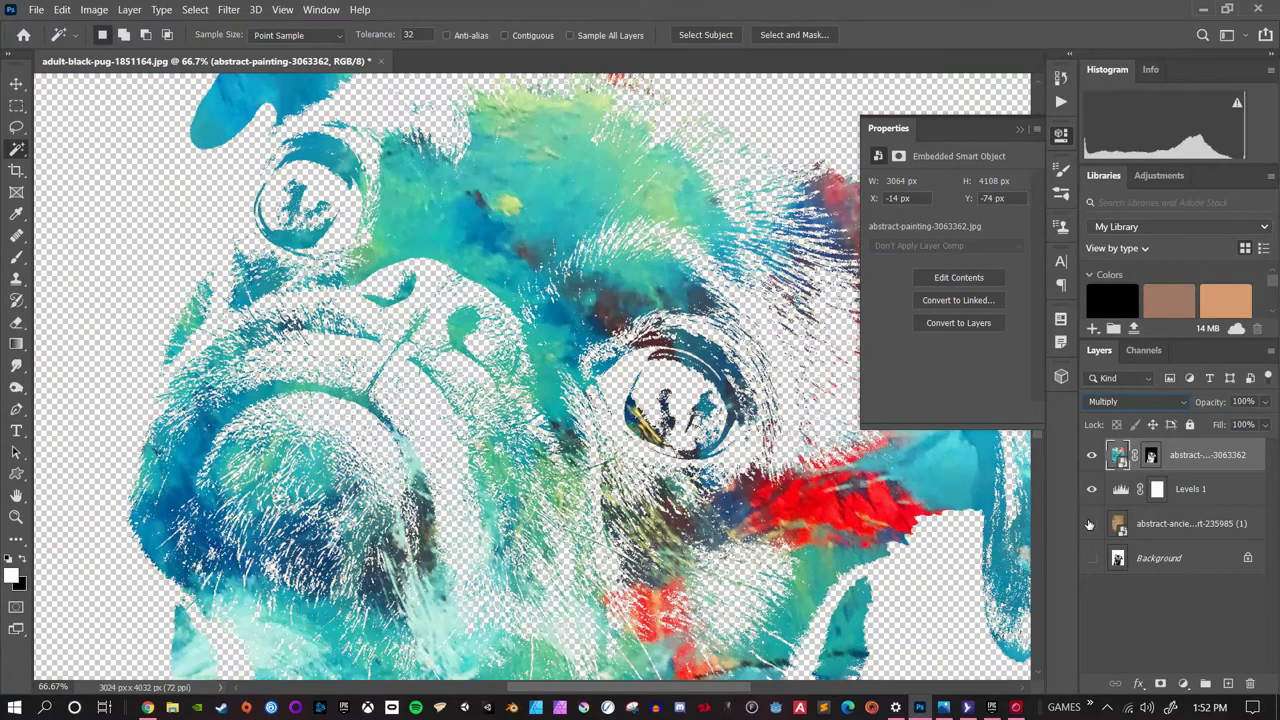
left_click(1091, 524)
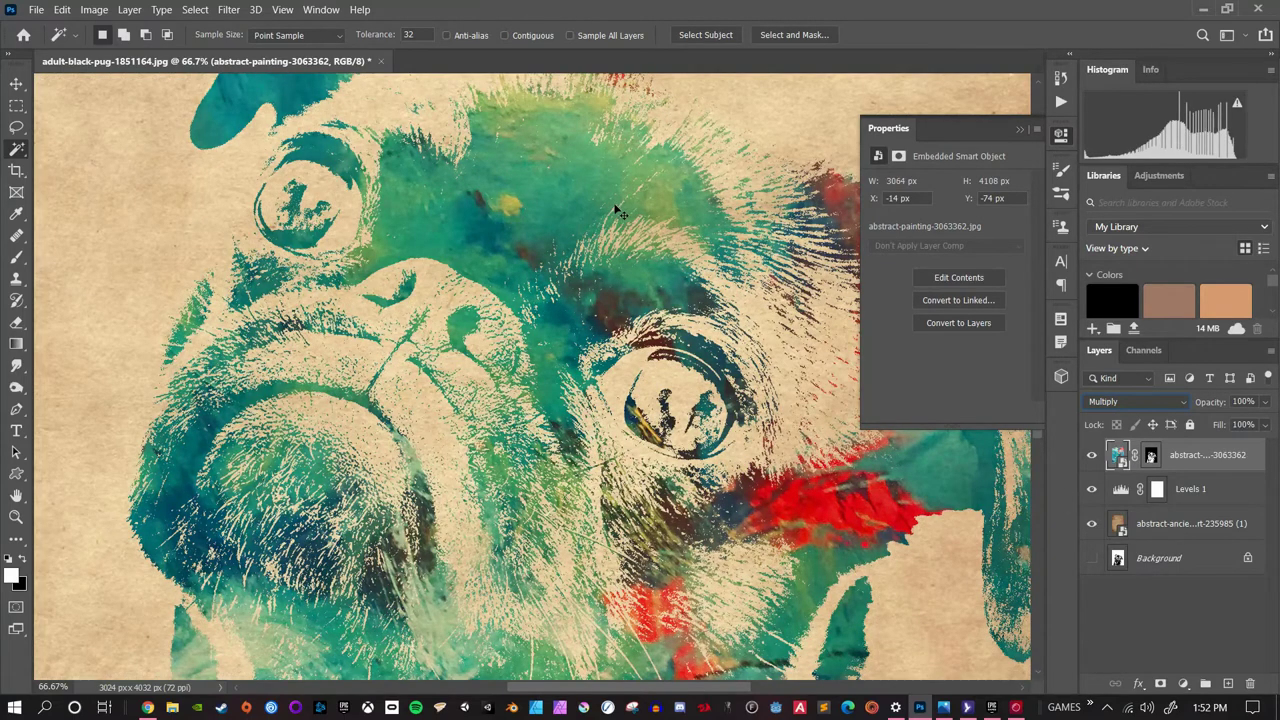
key("ctrl+minus")
key("ctrl+minus")
key("ctrl+minus")
key("ctrl+minus")
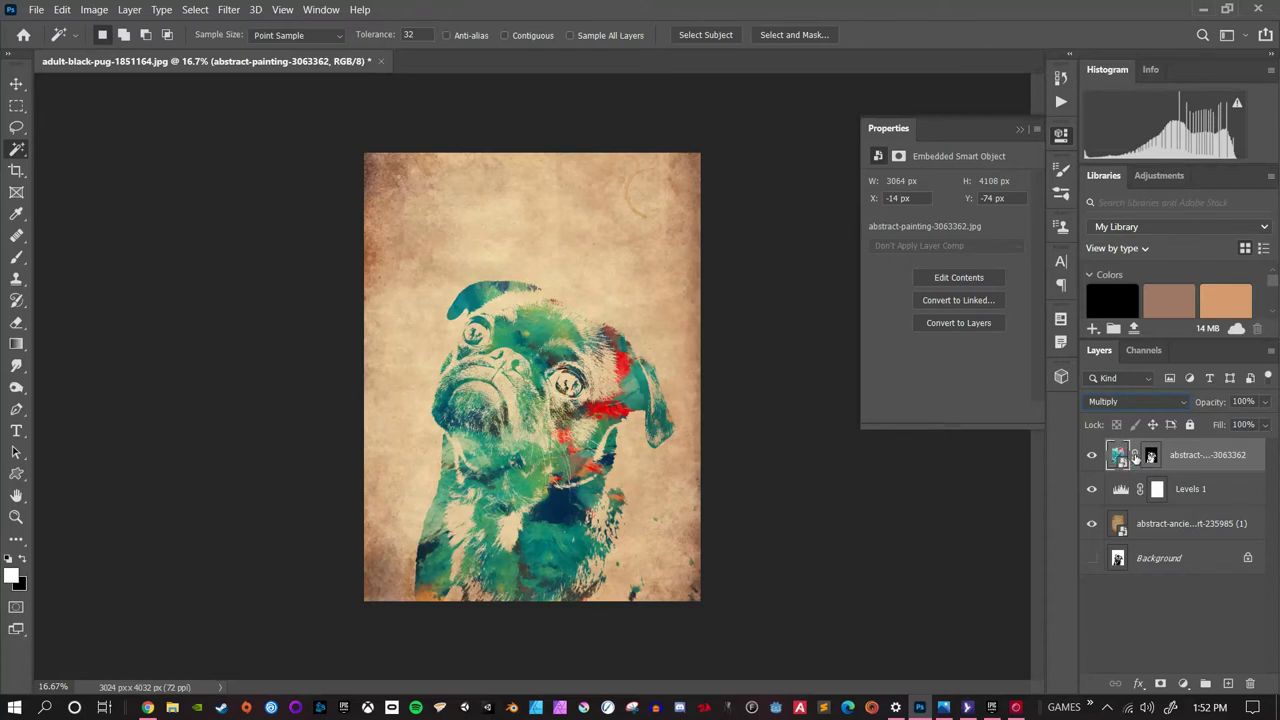
Step: Unlink the painting from its mask and drag the texture lower across the pug
left_click(1135, 456)
left_click(16, 83)
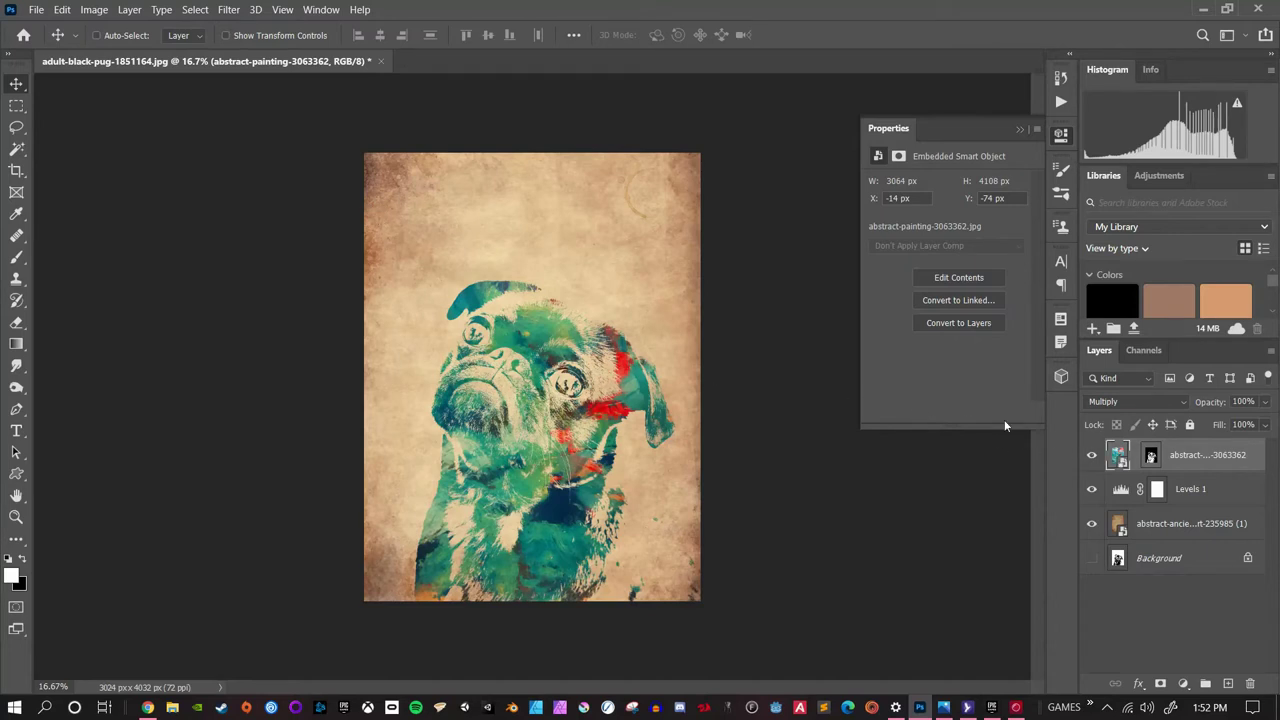
left_click(1151, 458)
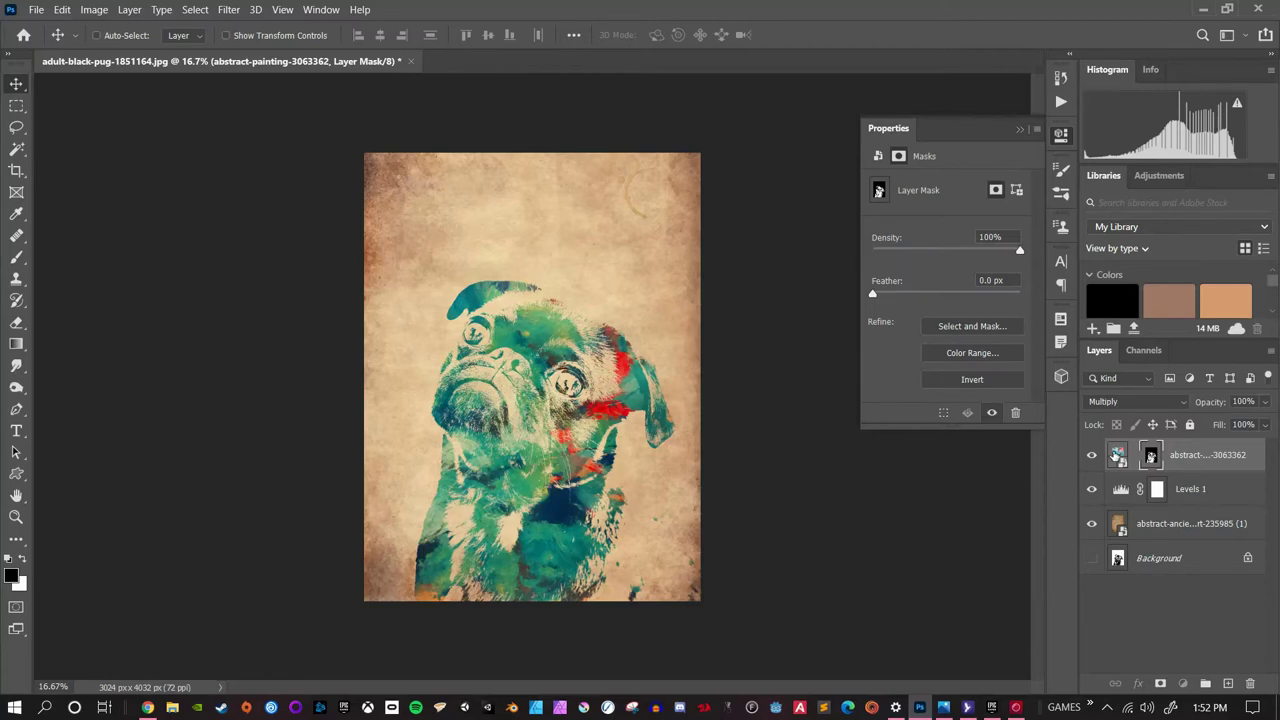
left_click(1117, 455)
mouse_move(535, 356)
left_mouse_down()
mouse_move(528, 325)
mouse_move(561, 363)
mouse_move(540, 386)
mouse_move(562, 384)
mouse_move(530, 390)
mouse_move(548, 414)
mouse_move(556, 401)
mouse_move(565, 411)
left_mouse_up()
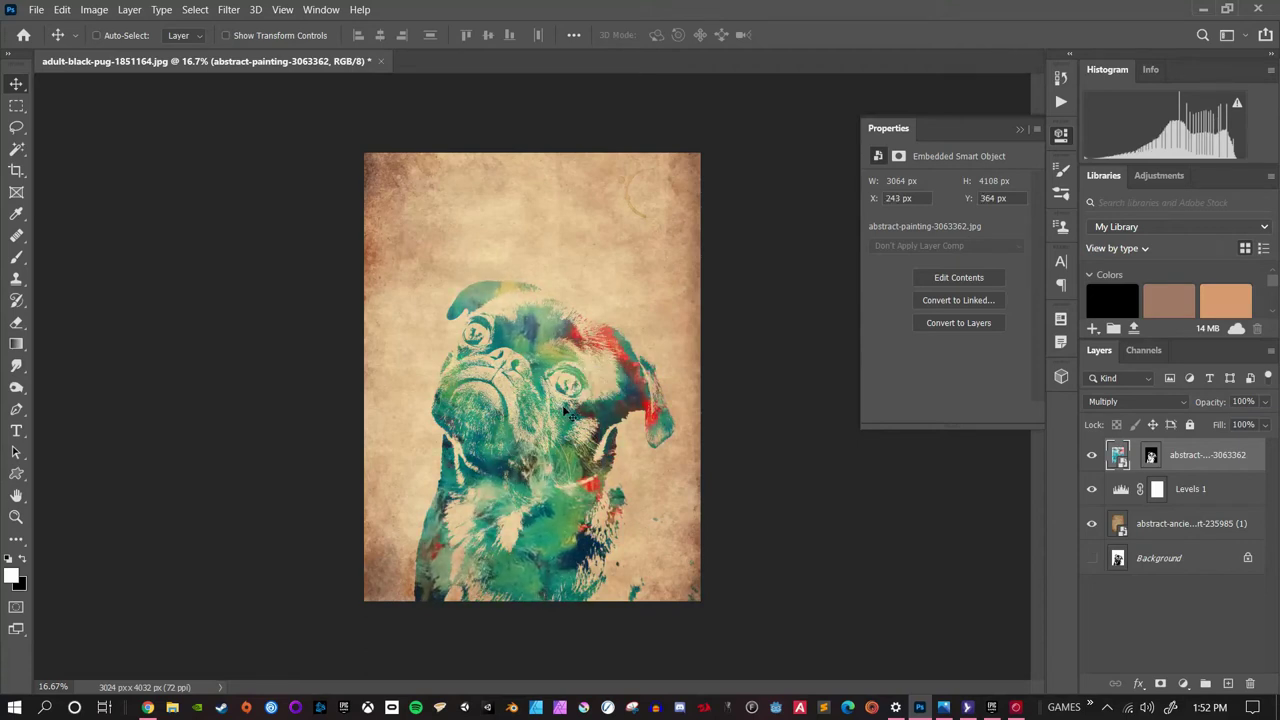
key("ctrl")
Step: Free-transform the painting layer to about 89% and nudge it right, then commit
key("ctrl+t")
left_click_drag(731, 193, 729, 297)
left_click_drag(577, 313, 607, 313)
left_click_drag(690, 263, 700, 254)
key("Return")
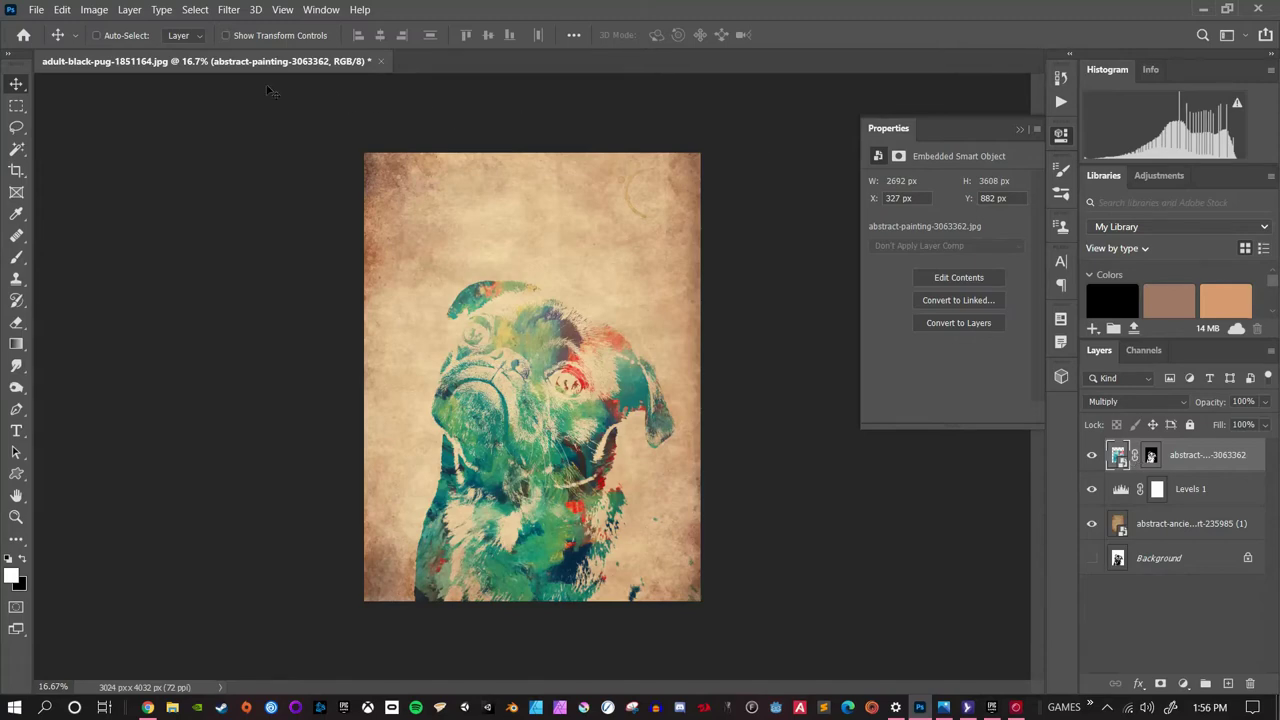
left_click(37, 10)
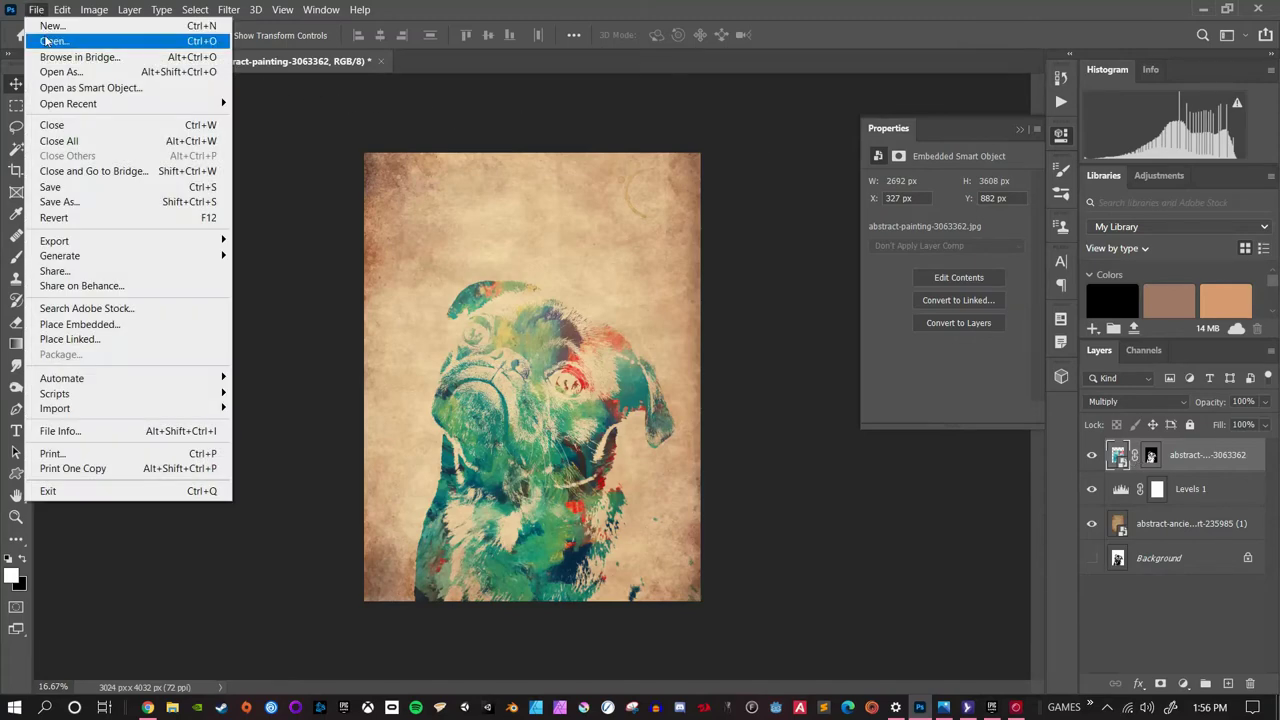
Step: Open the watercolour photo art-materials-artistic-brush-587958.jpg
left_click(50, 41)
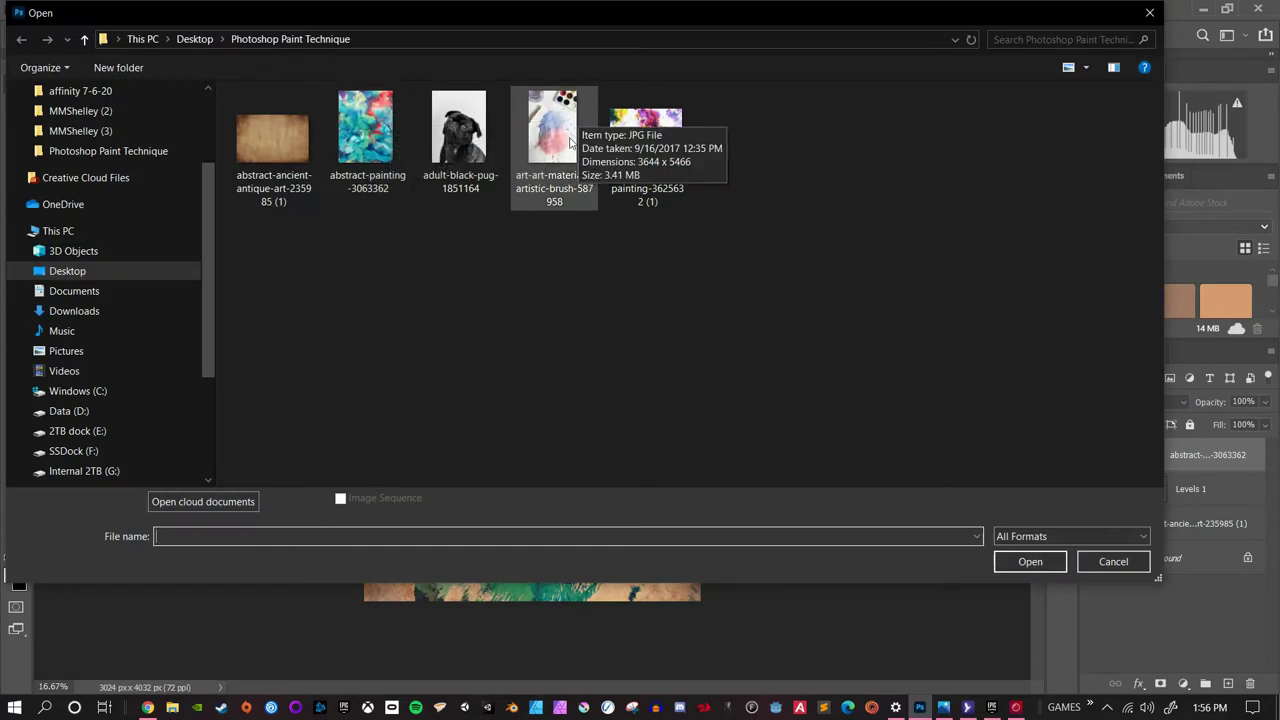
left_click(565, 203)
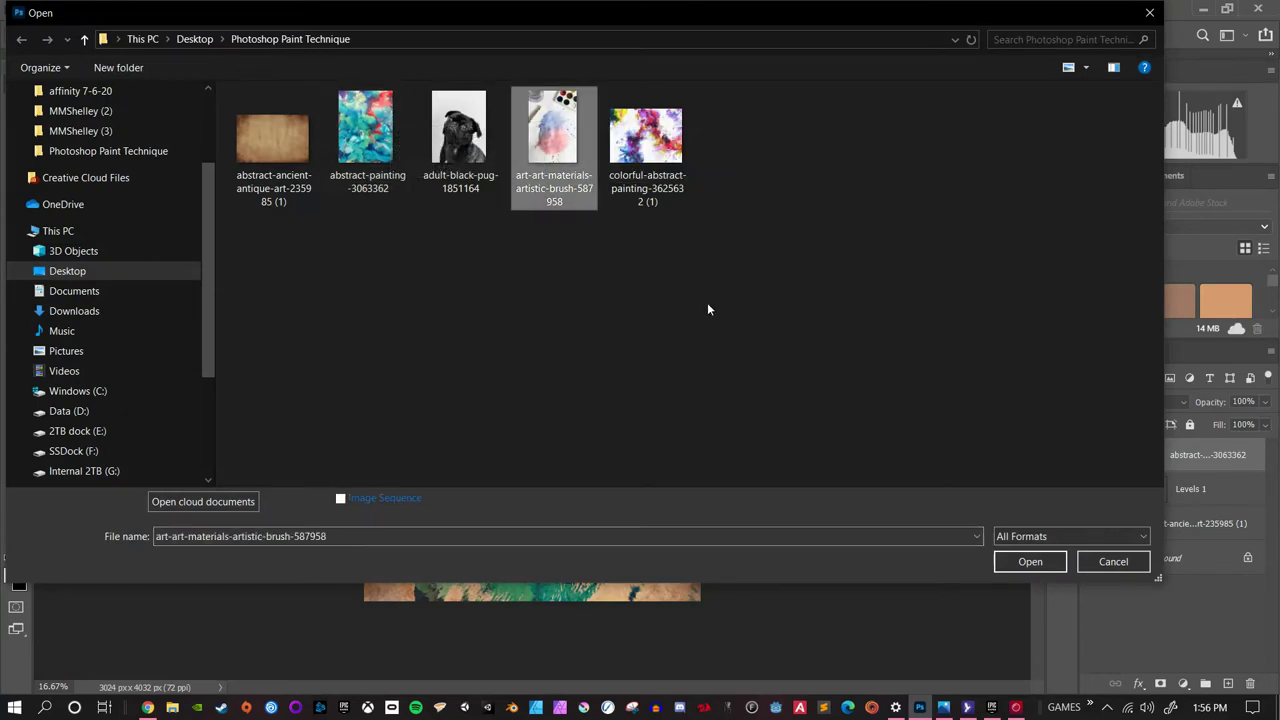
left_click(1030, 562)
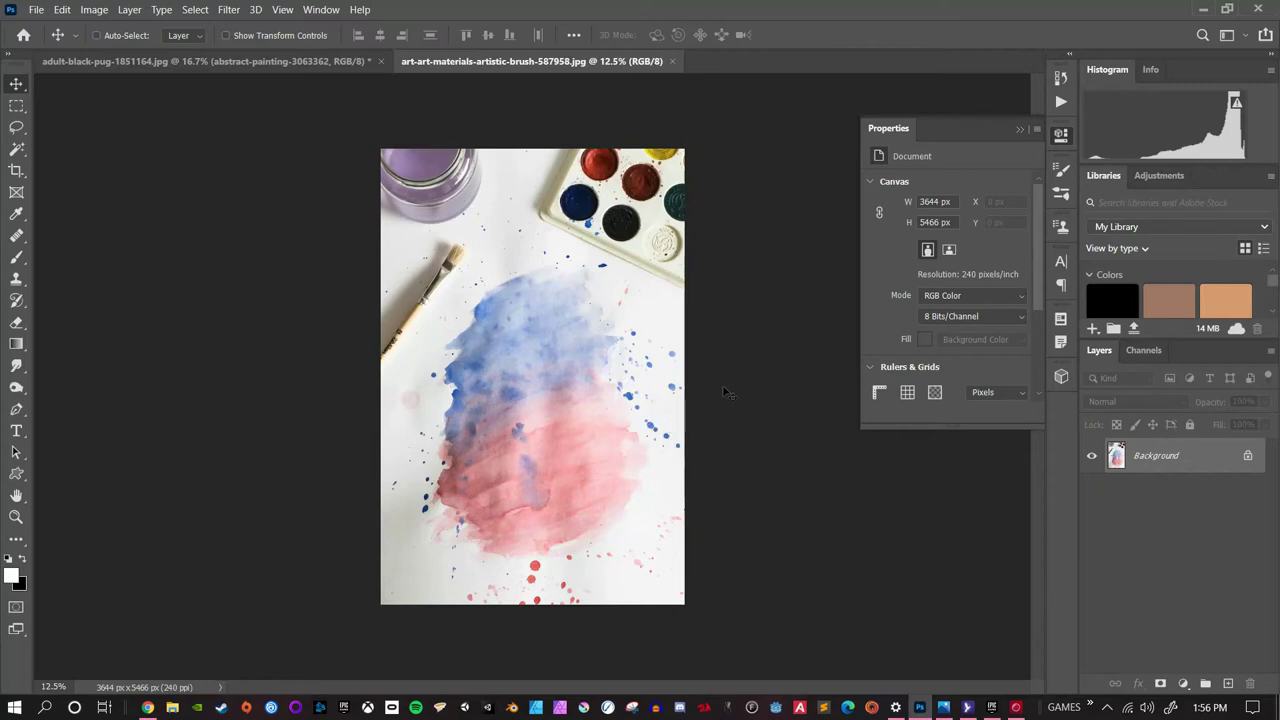
Step: Zoom in on the blue splatters and desaturate the photo to grayscale
key("ctrl+plus")
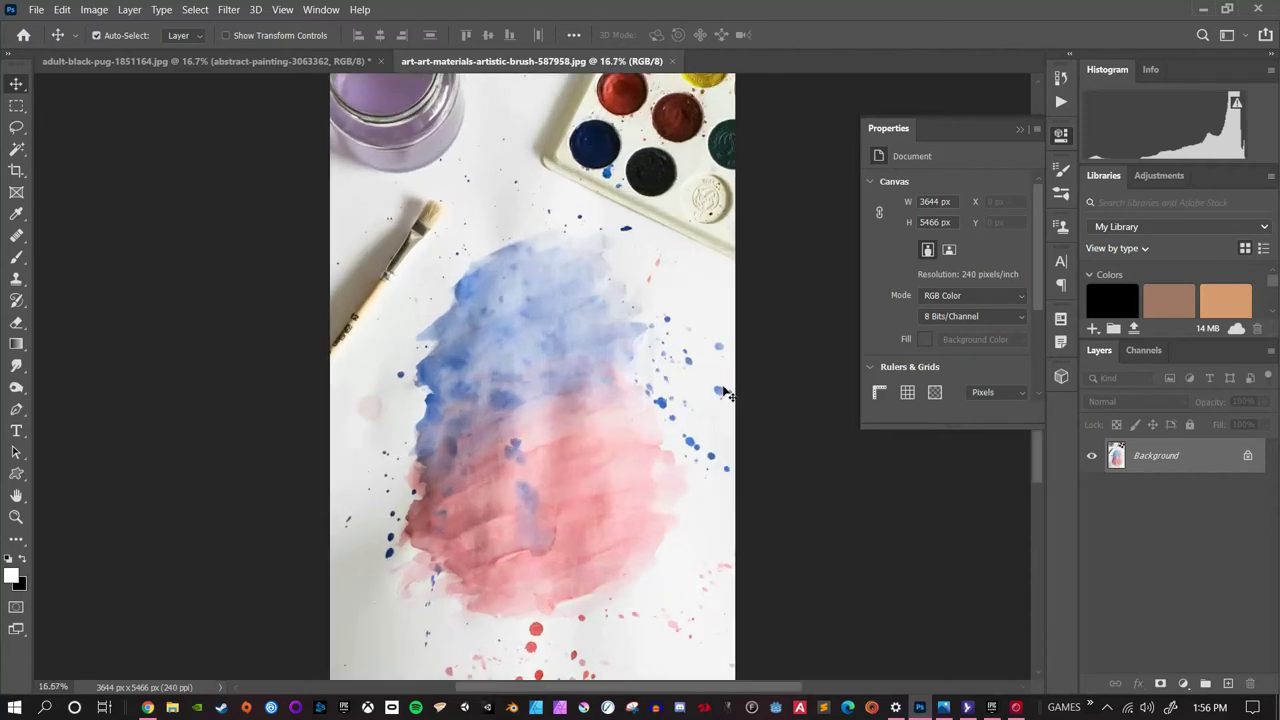
key("ctrl+plus")
key("ctrl+plus")
left_click_drag(723, 389, 470, 288)
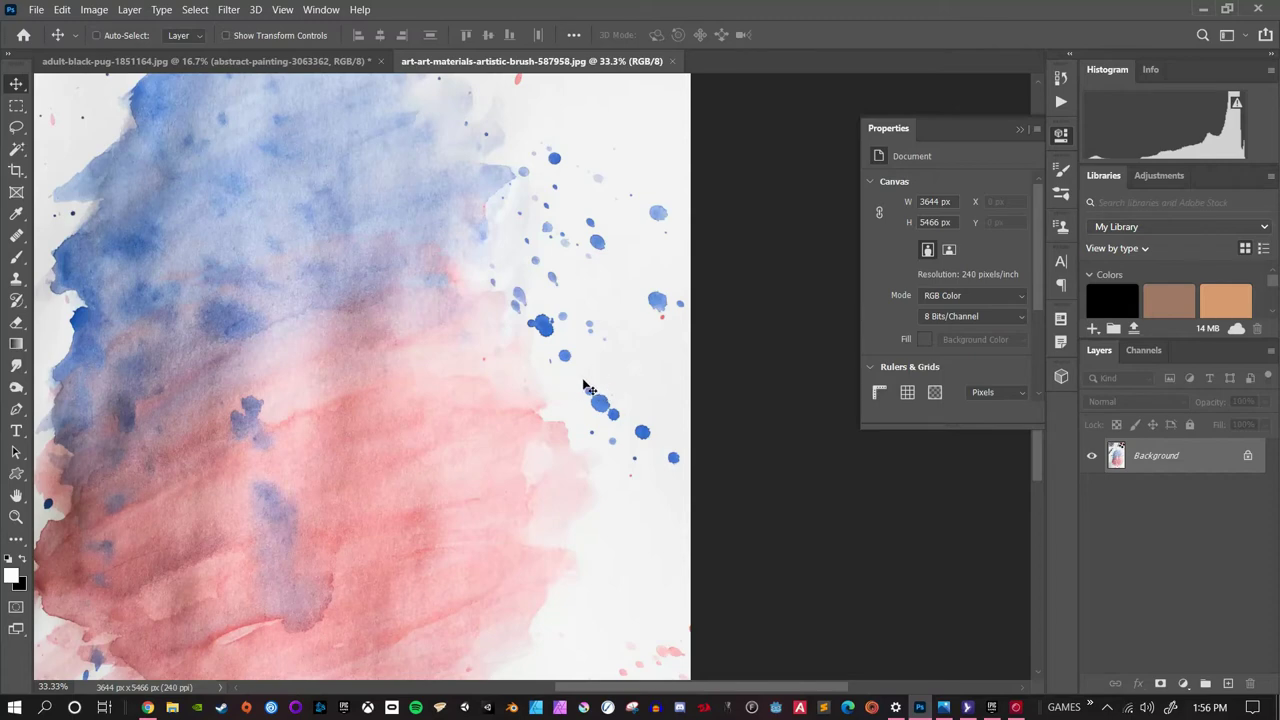
left_click(94, 10)
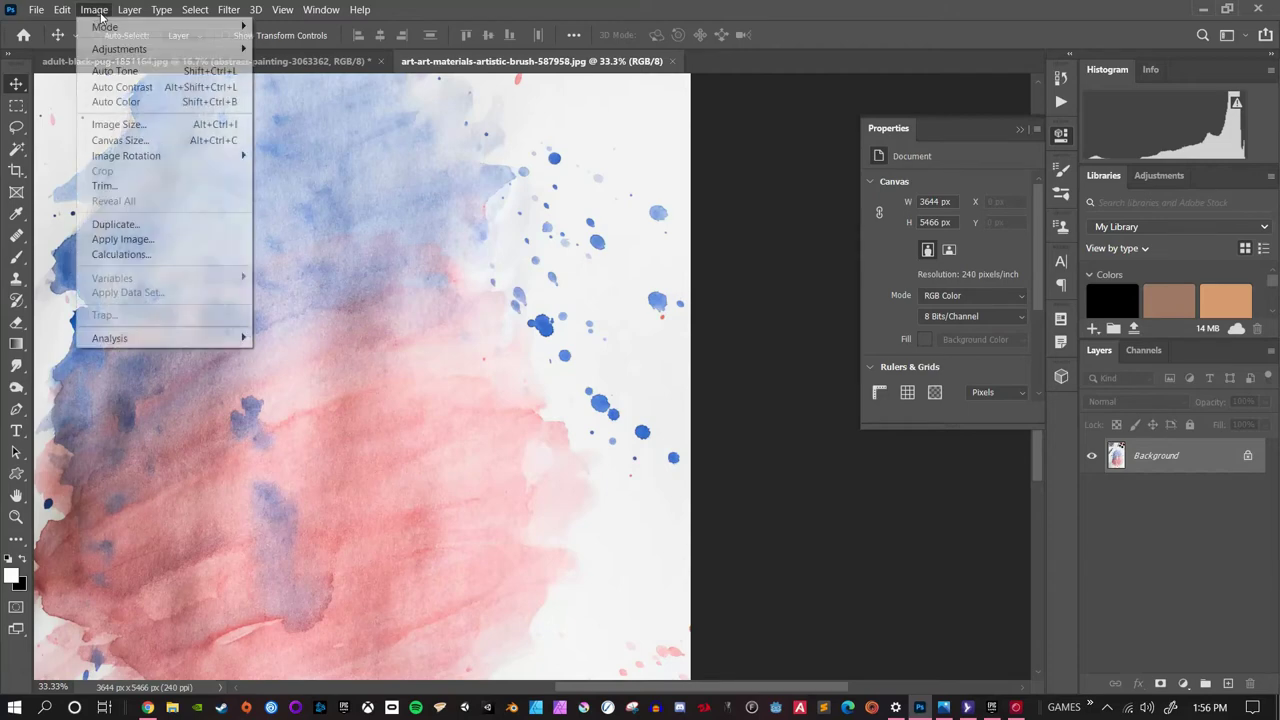
mouse_move(118, 50)
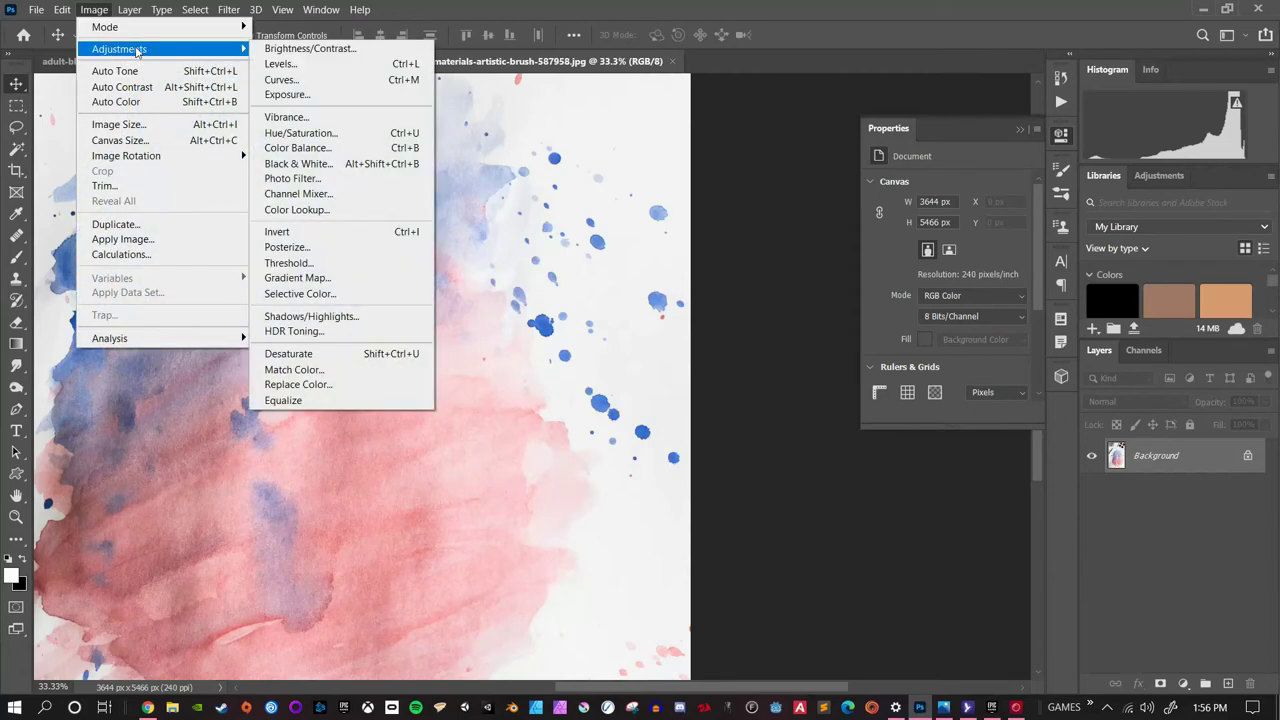
left_click(322, 355)
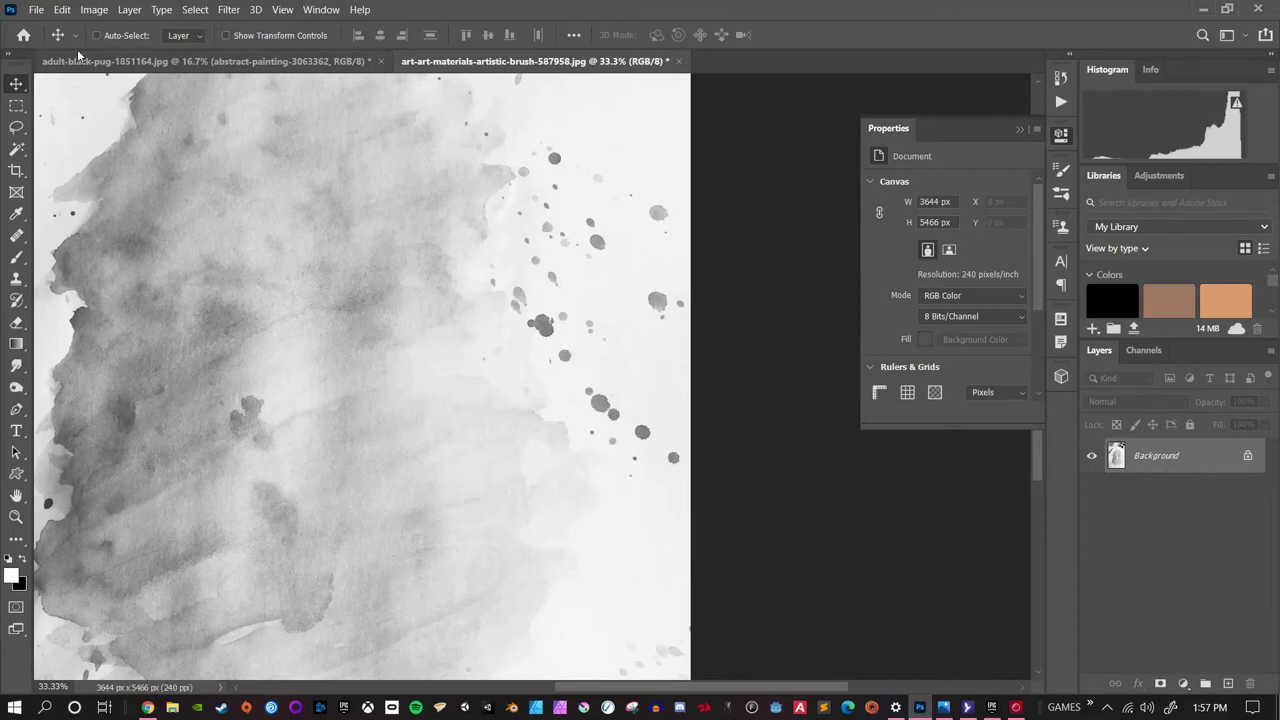
Step: Apply Levels with black input about 109 and white input 228 for strong contrast
left_click(94, 9)
mouse_move(135, 49)
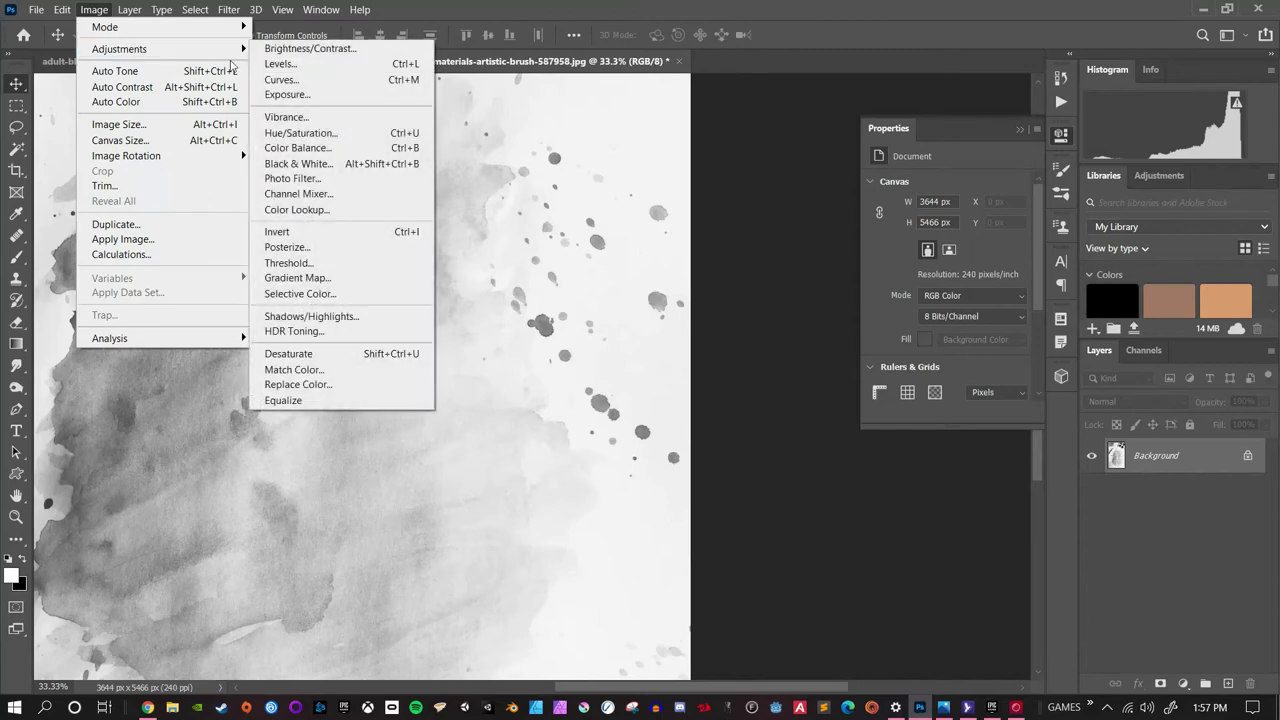
left_click(285, 63)
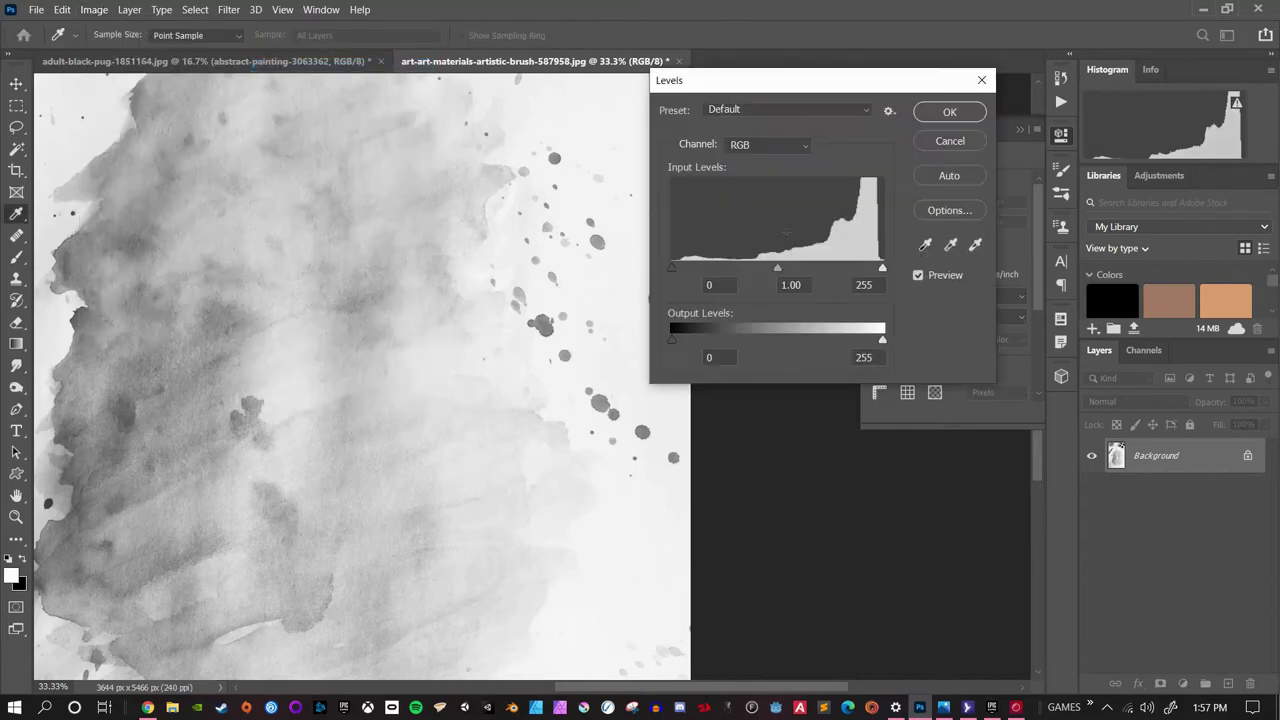
left_click_drag(885, 272, 859, 270)
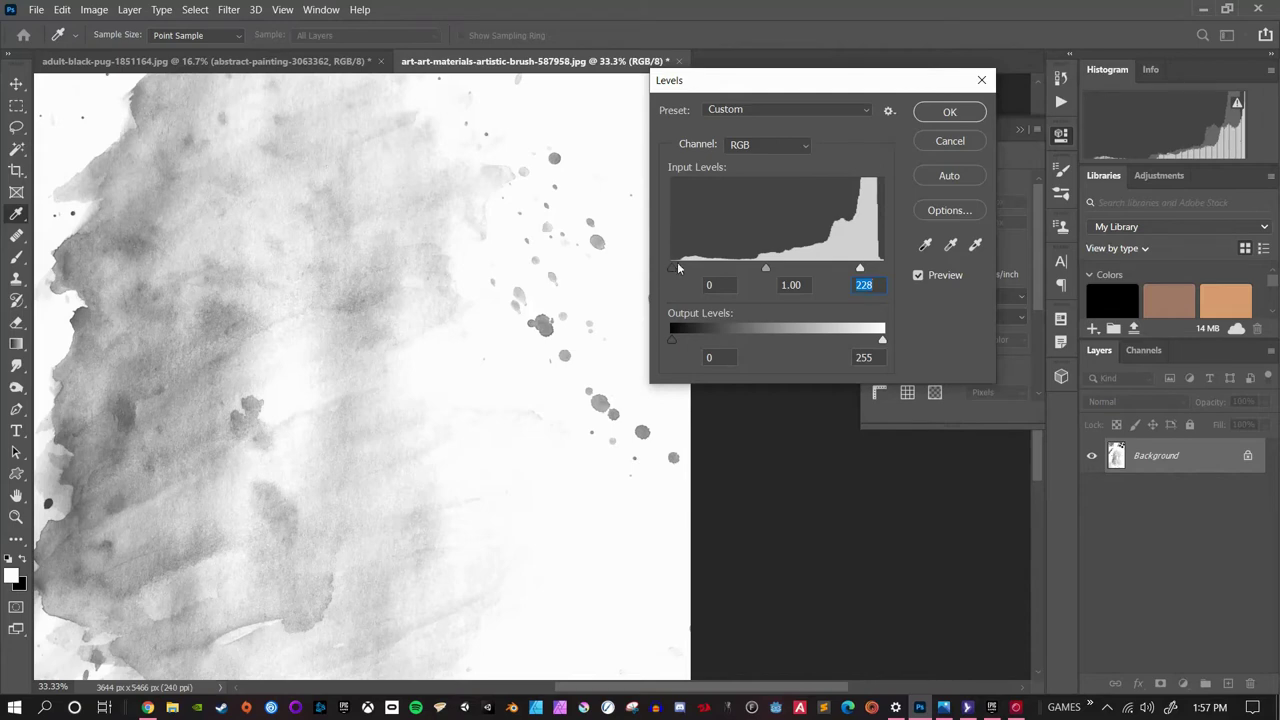
left_click_drag(669, 266, 762, 268)
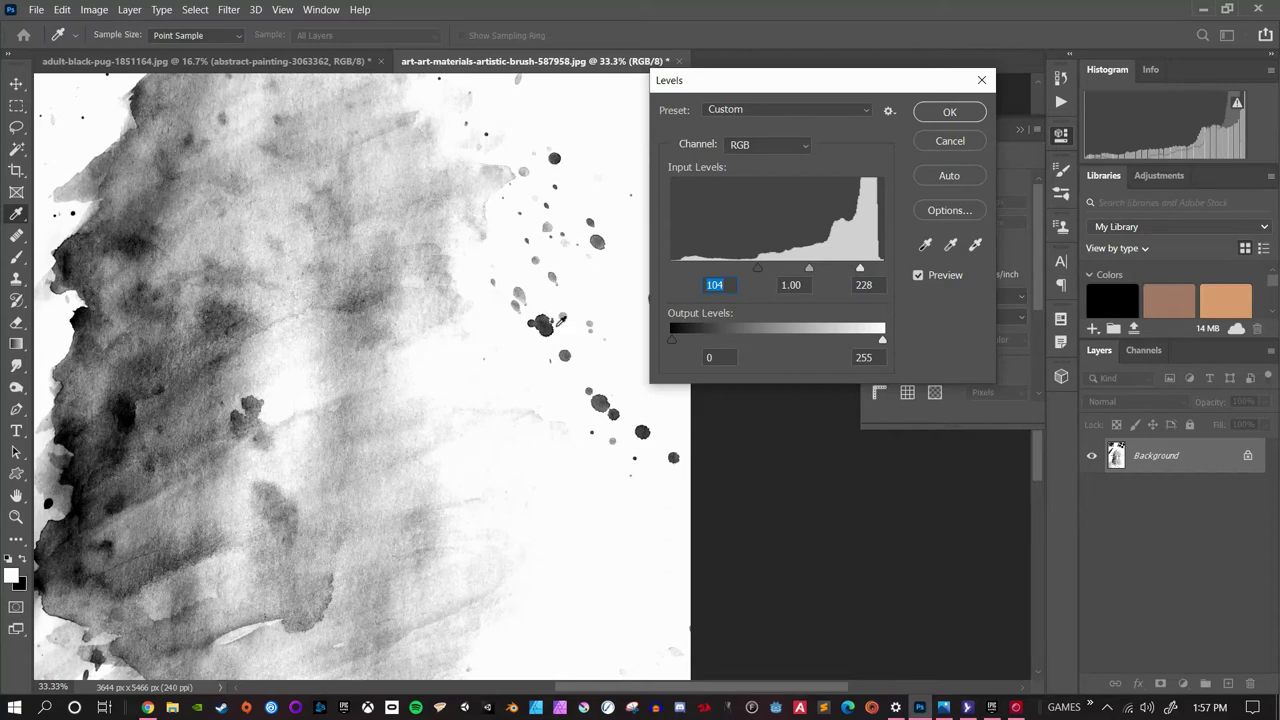
mouse_move(760, 264)
left_mouse_down()
mouse_move(790, 267)
mouse_move(750, 270)
mouse_move(761, 270)
left_mouse_up()
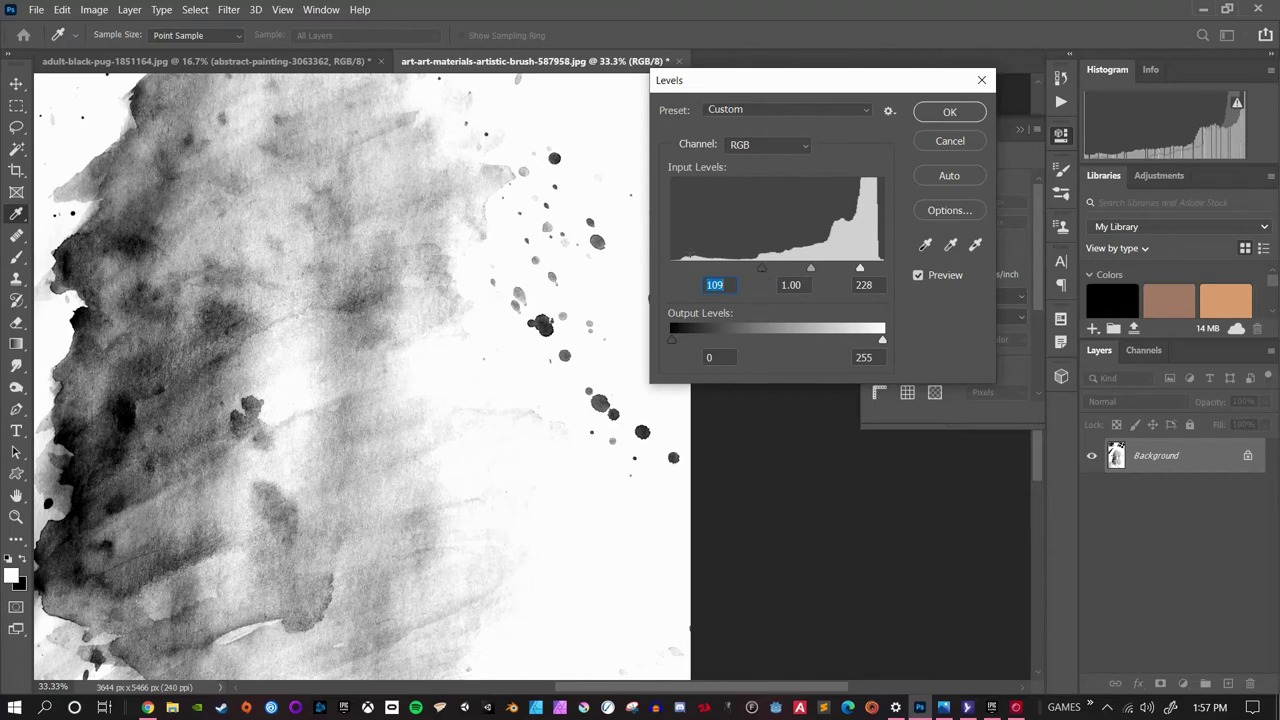
left_click(950, 112)
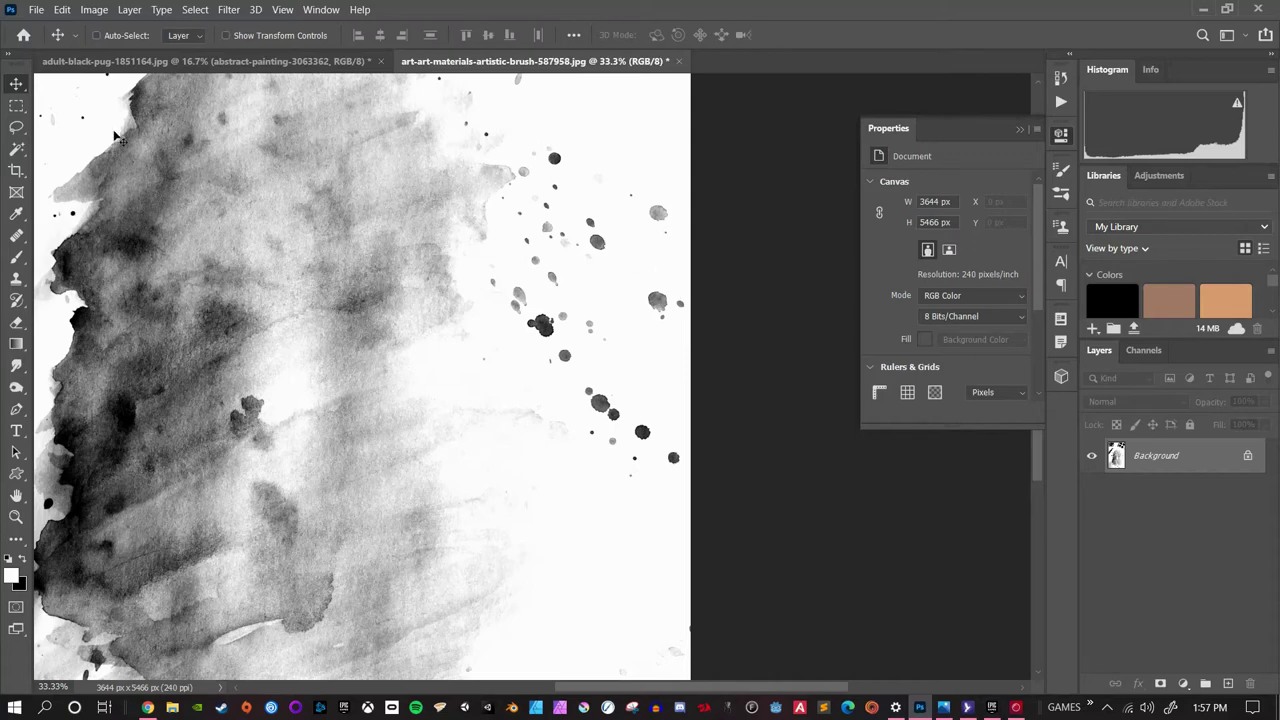
Step: Lasso the ink blot right of centre and define it as brush preset 'Ink Splatter 1'
left_click(22, 131)
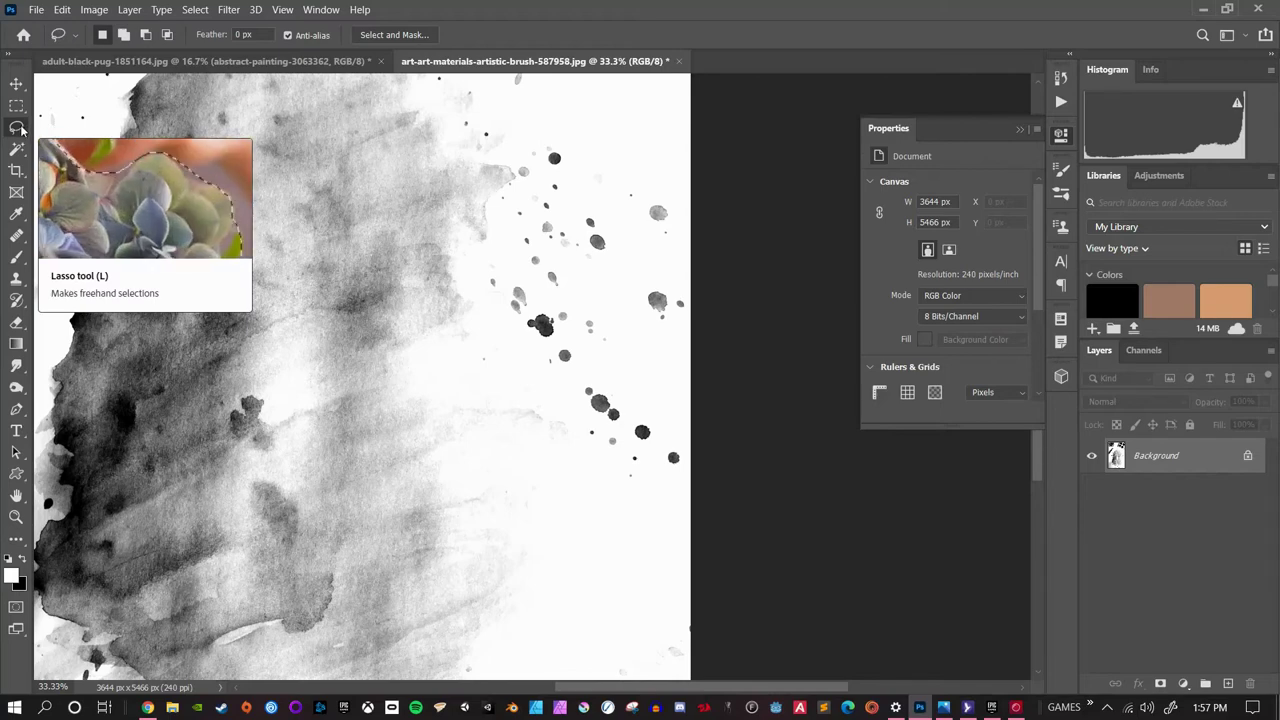
right_click(22, 129)
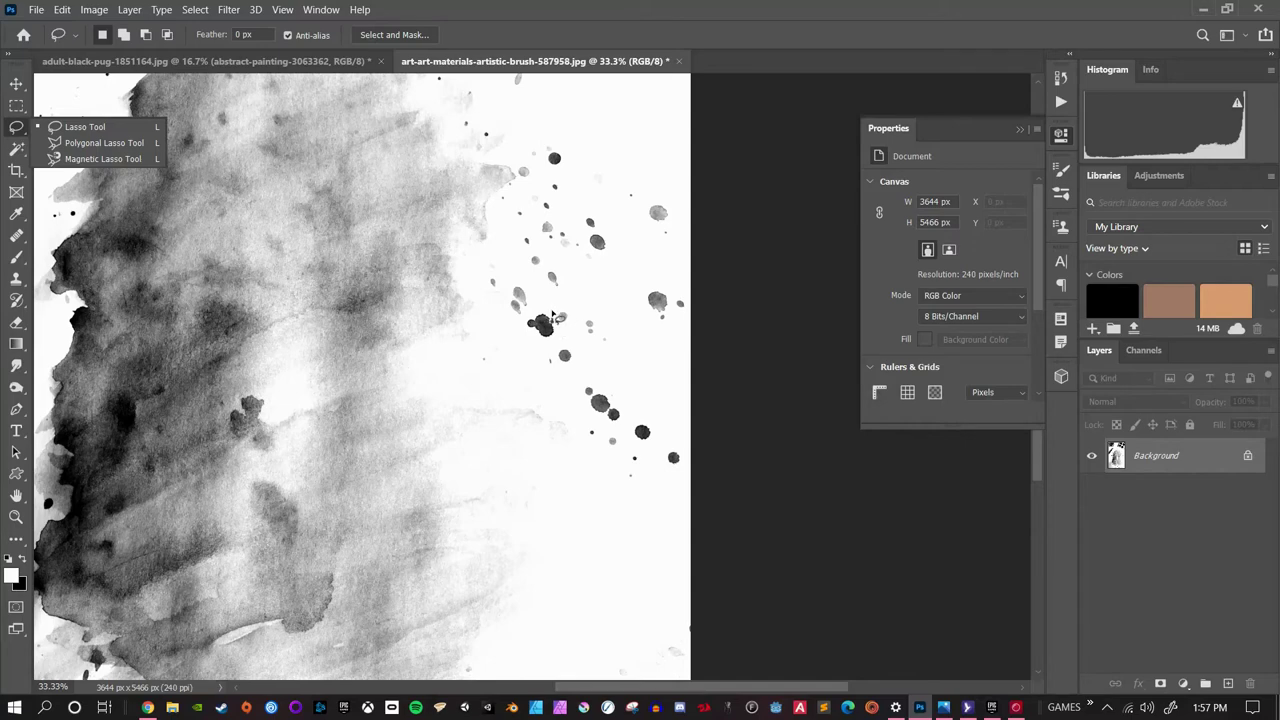
mouse_move(552, 316)
left_mouse_down()
mouse_move(532, 312)
mouse_move(522, 330)
mouse_move(545, 347)
mouse_move(572, 318)
left_mouse_up()
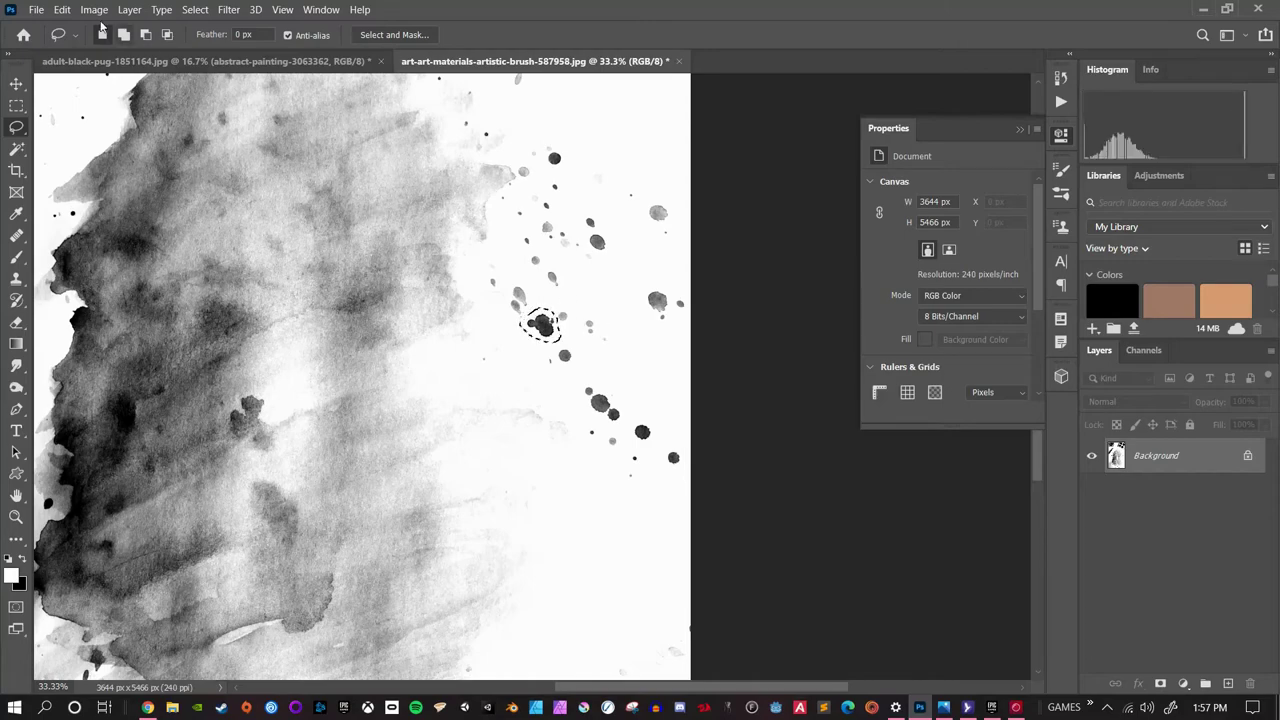
left_click(62, 9)
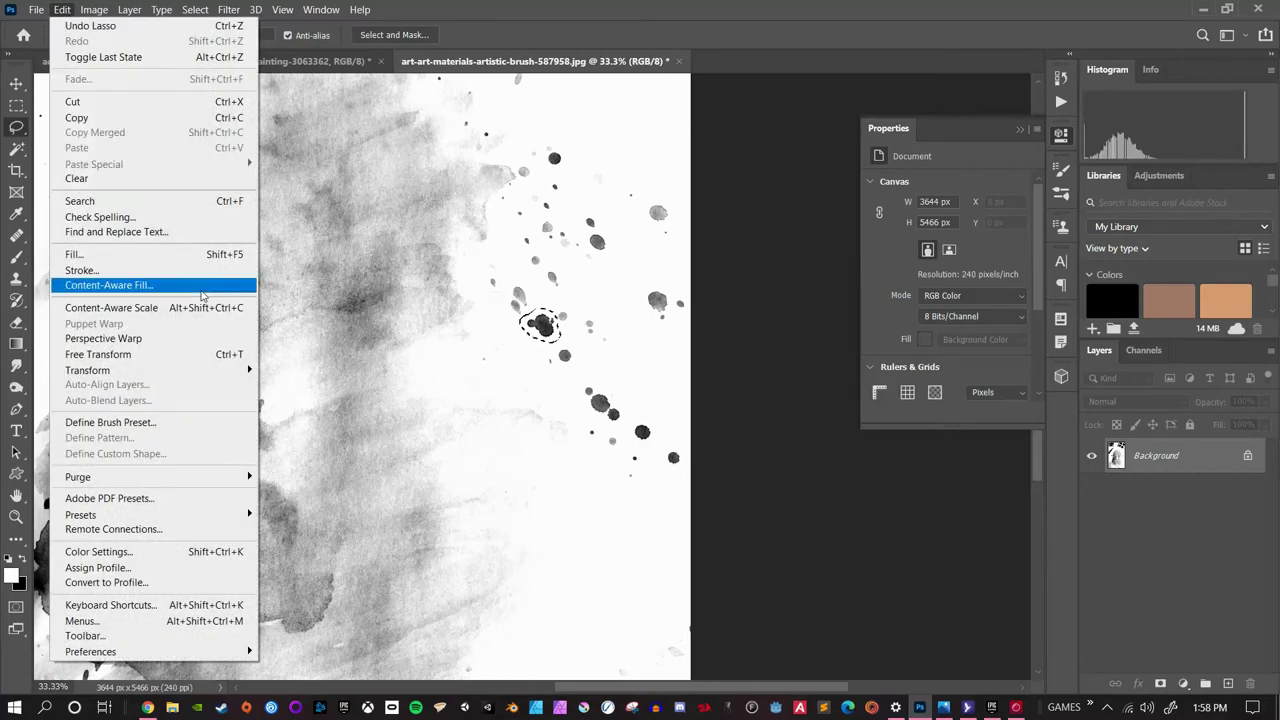
left_click(220, 423)
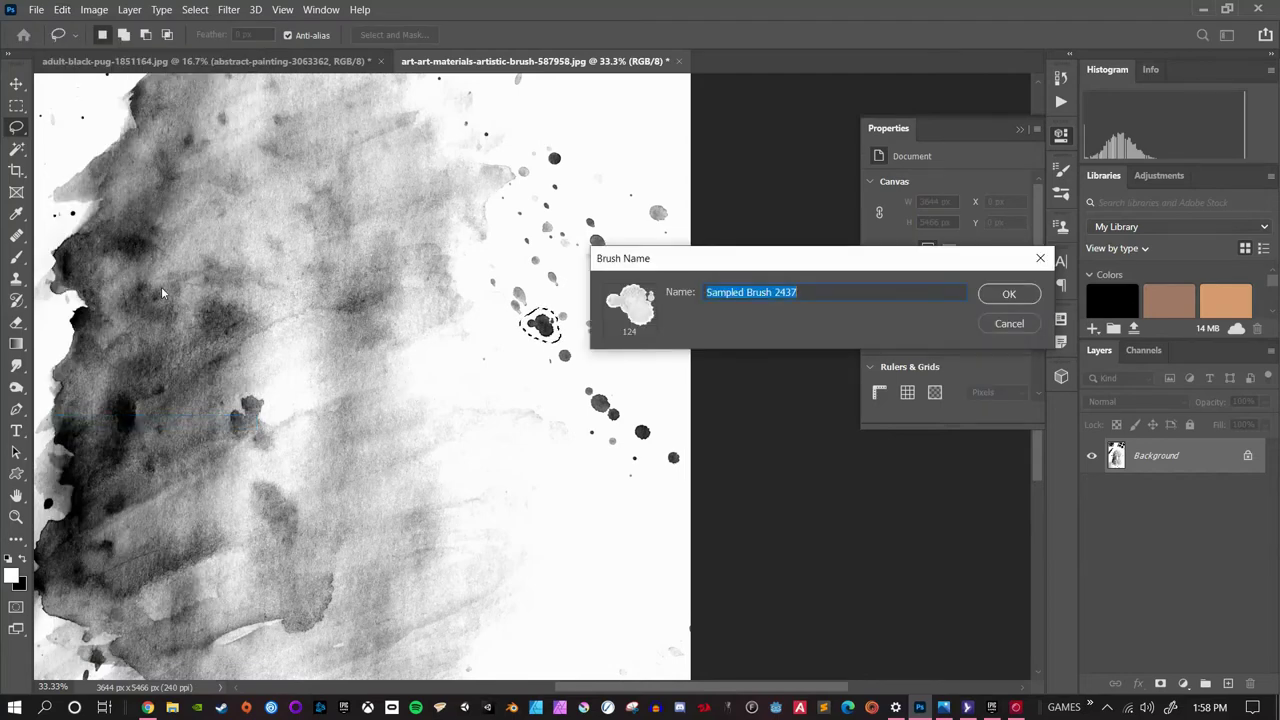
type("I")
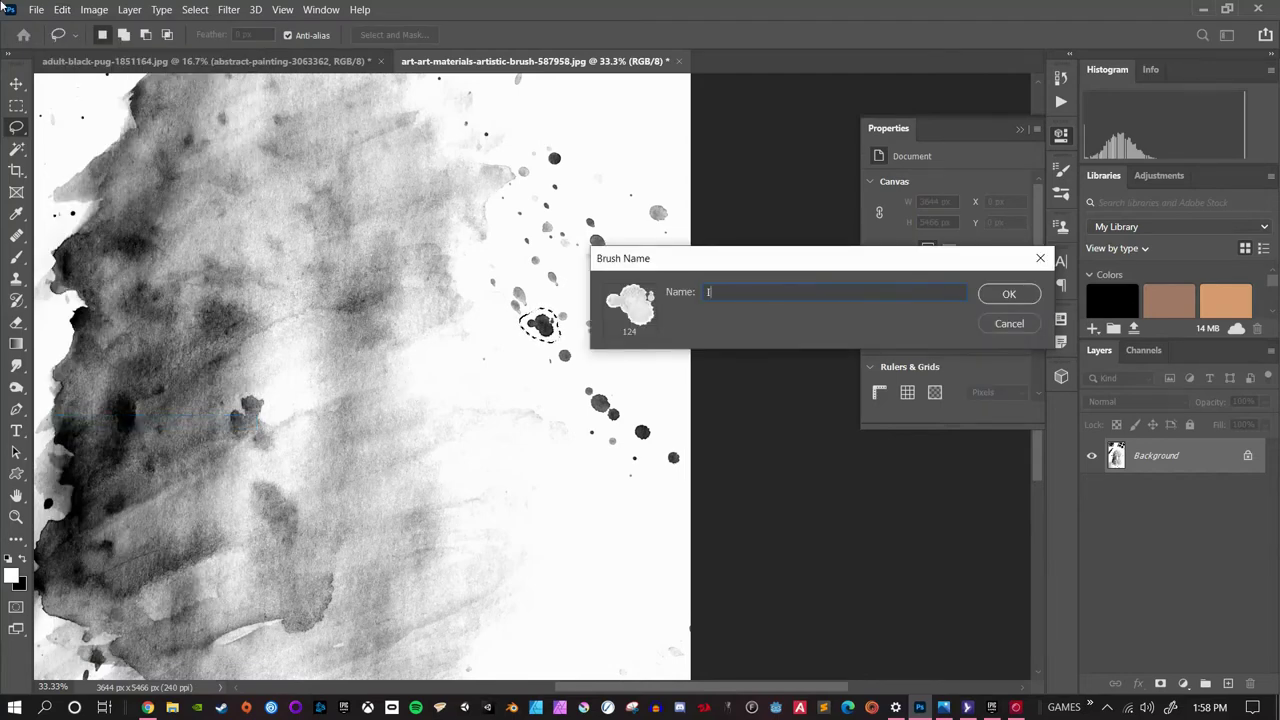
type("nk Splatter 1")
key("Return")
key("b")
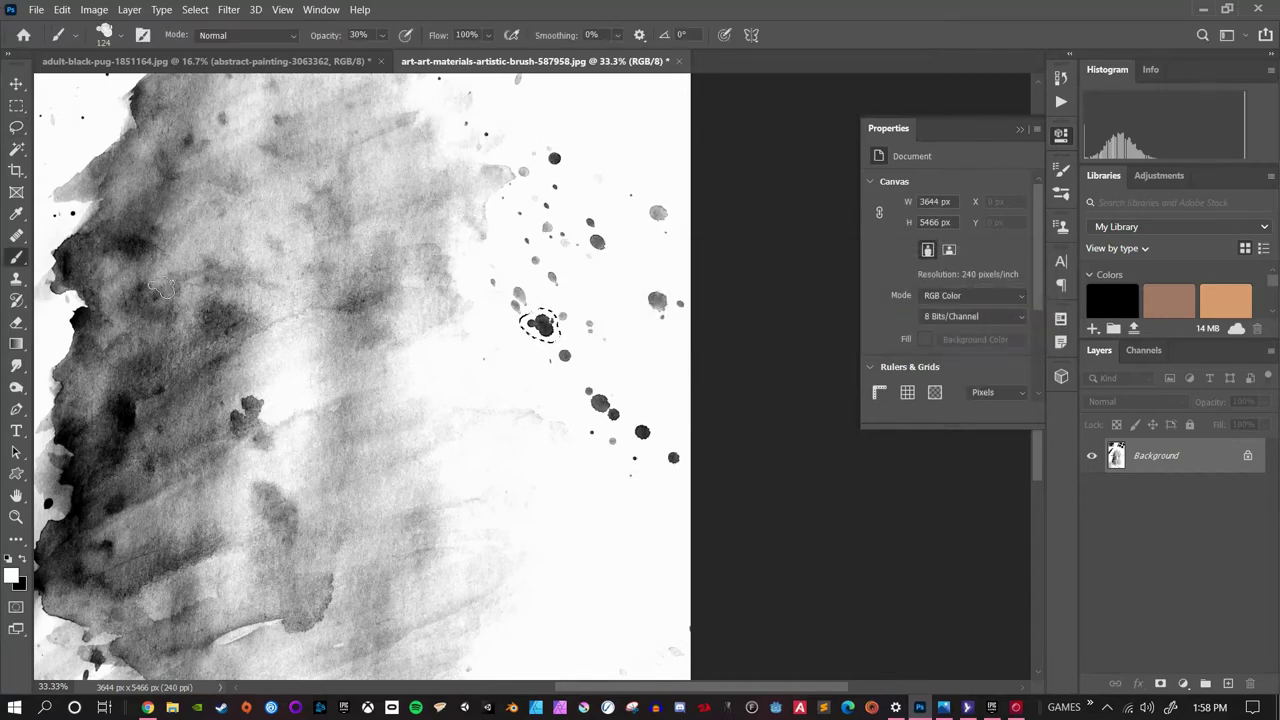
Step: Lasso another group of ink blots and define it as brush preset 'Splatter 2'
scroll(160, 297, "down", 1)
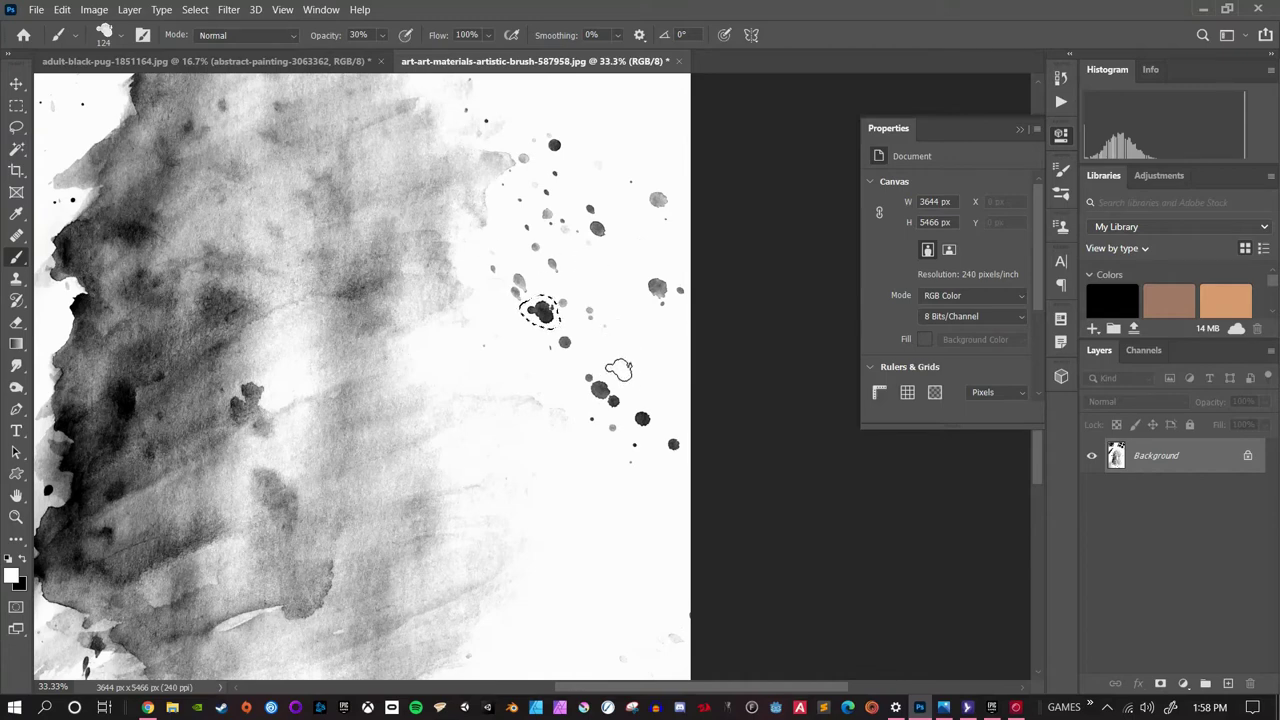
left_click(16, 126)
mouse_move(598, 367)
left_mouse_down()
mouse_move(583, 396)
mouse_move(630, 412)
mouse_move(626, 386)
left_mouse_up()
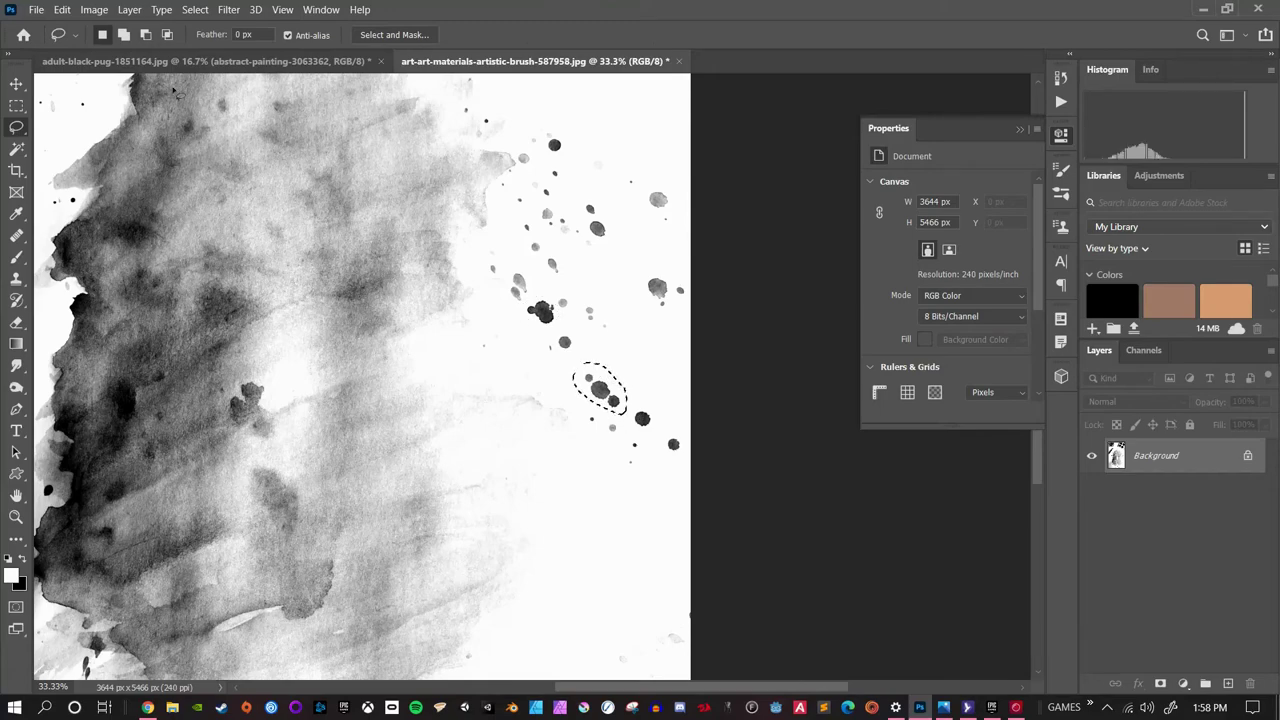
left_click(62, 10)
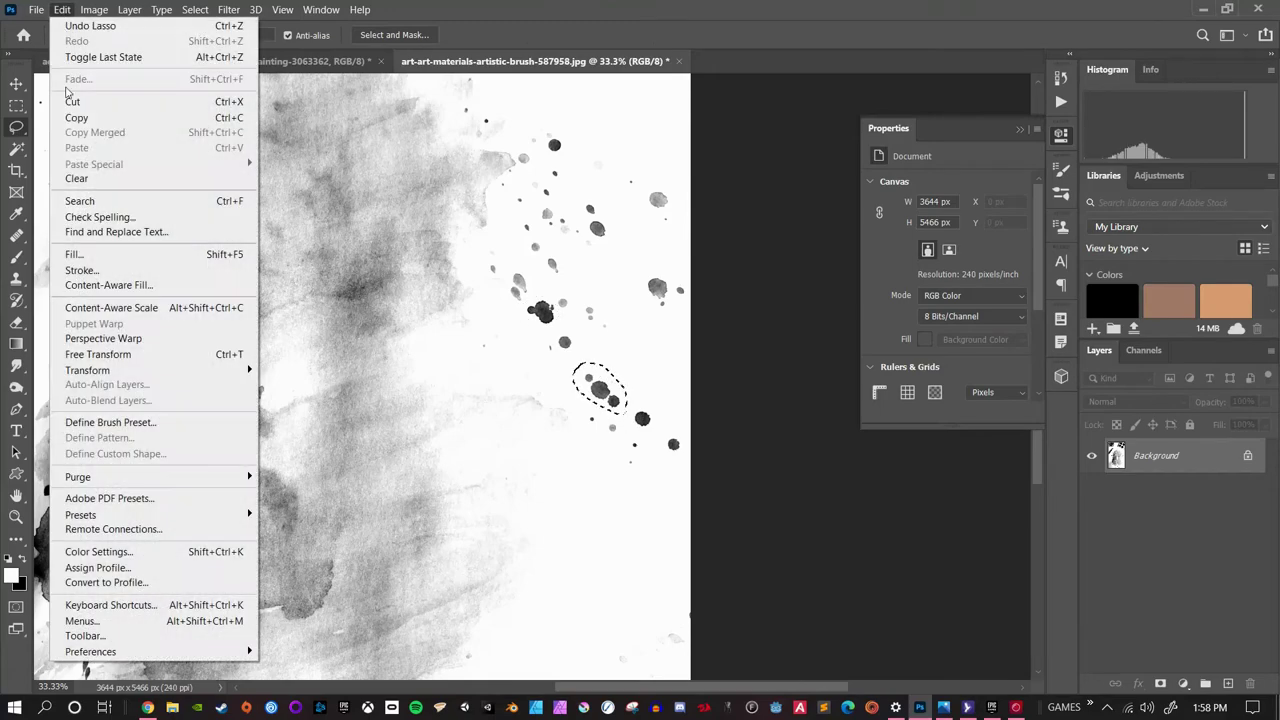
left_click(176, 423)
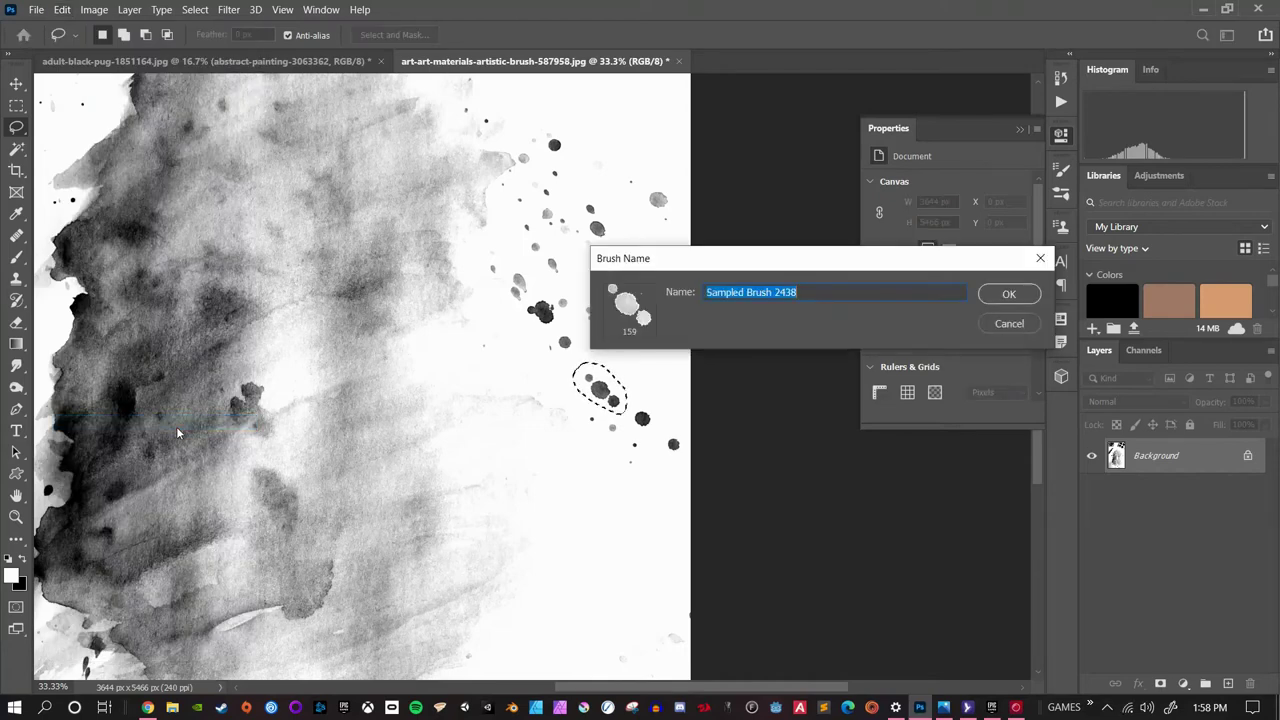
type("Sp")
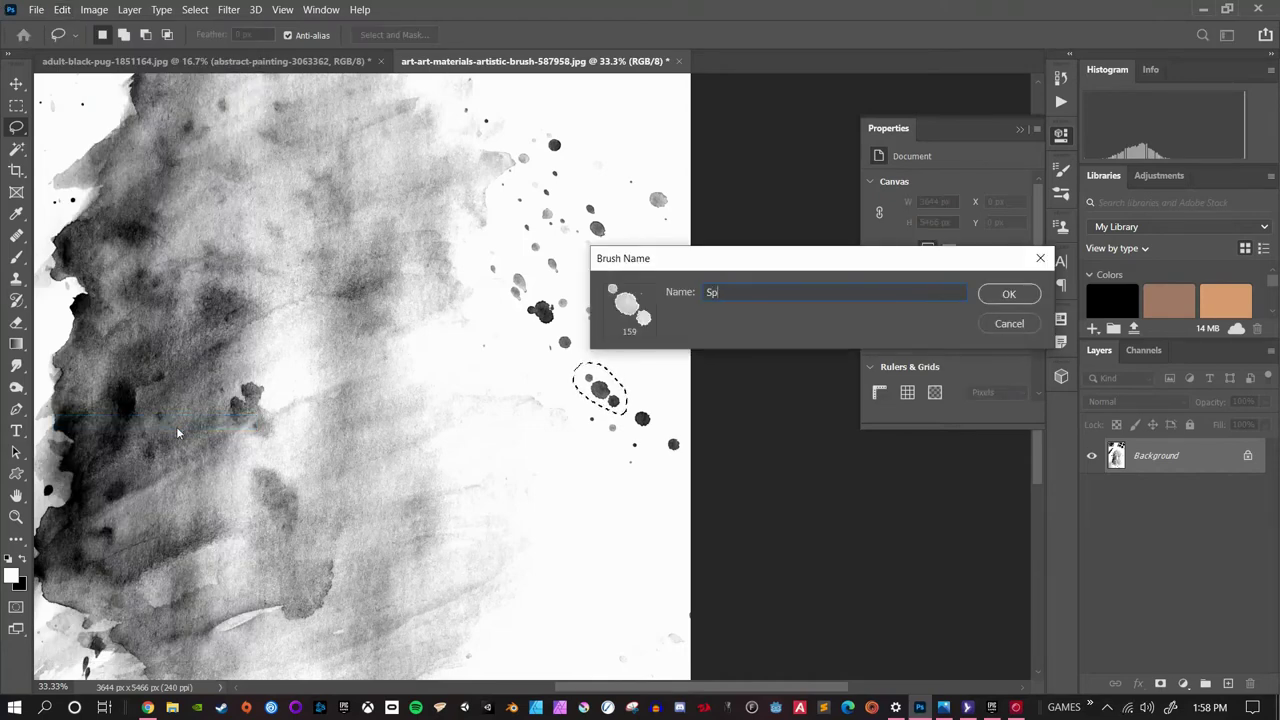
type("latter 2")
key("Return")
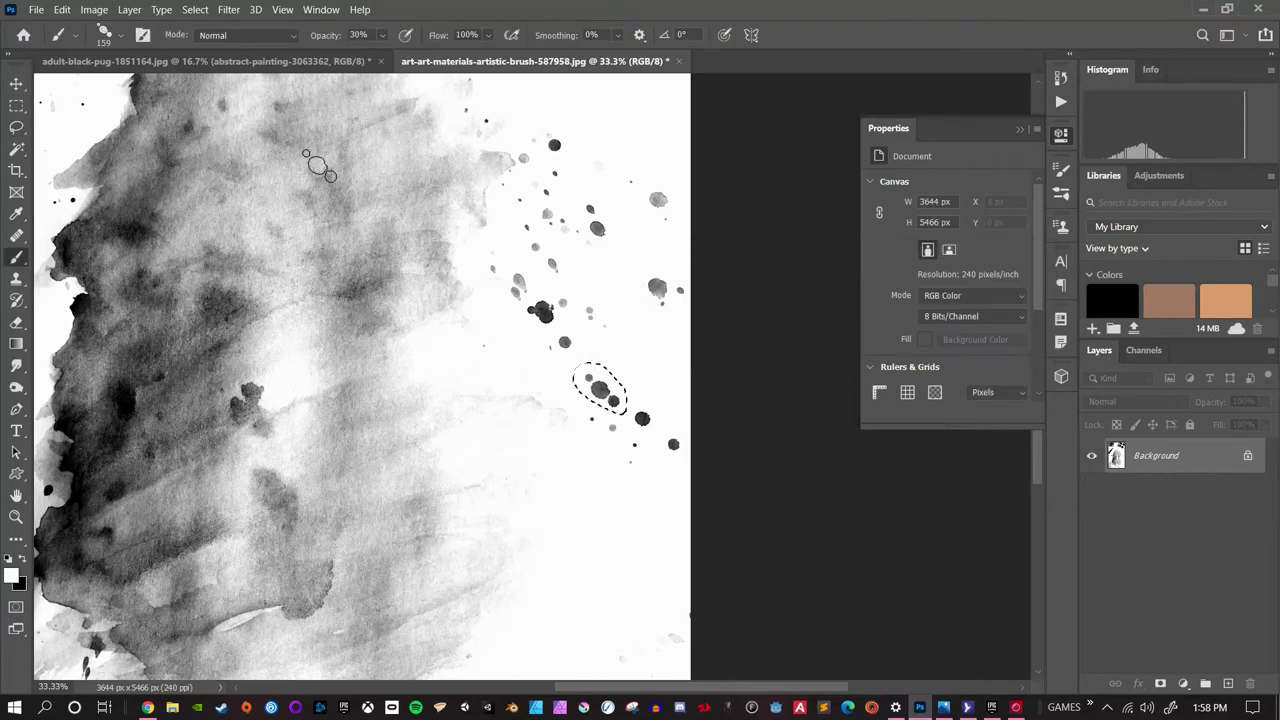
Step: Lasso the small top-right splatter group and define it as brush preset 'Various Splatter'
left_click(16, 126)
left_click(562, 293)
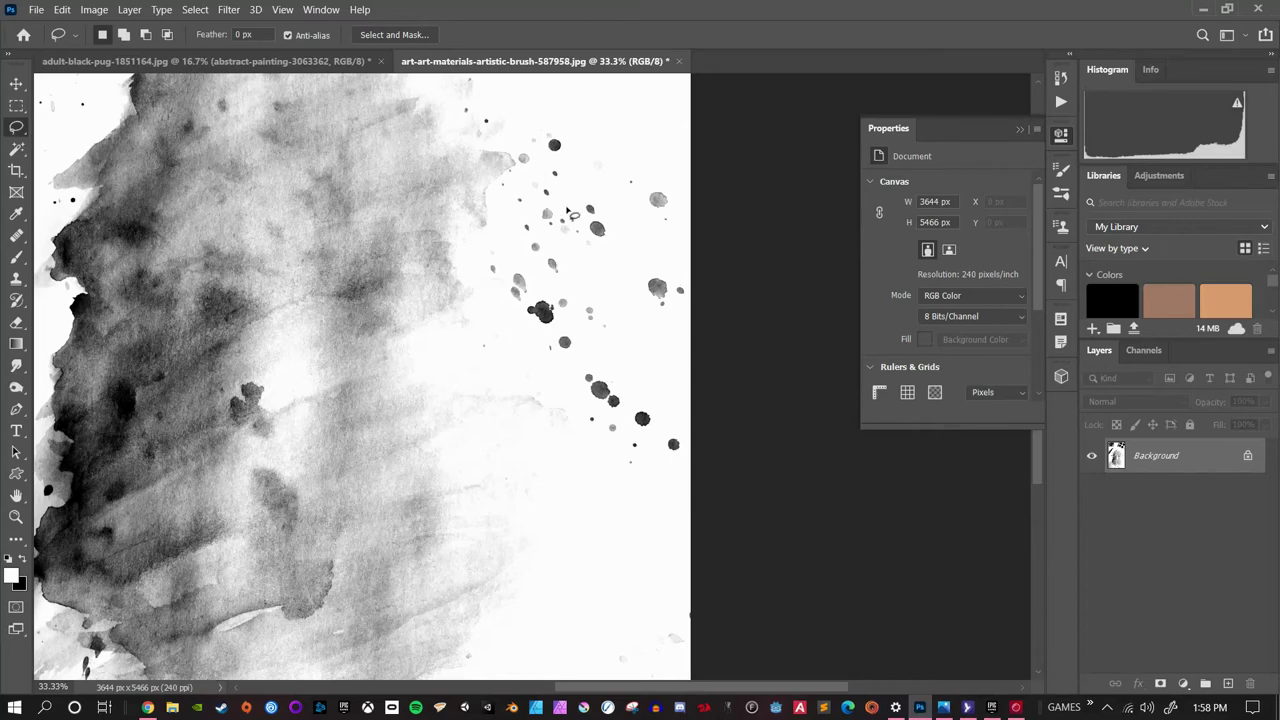
mouse_move(562, 125)
left_mouse_down()
mouse_move(531, 126)
mouse_move(522, 145)
mouse_move(542, 165)
mouse_move(527, 187)
mouse_move(533, 215)
mouse_move(564, 244)
mouse_move(583, 224)
mouse_move(563, 125)
left_mouse_up()
left_click(62, 9)
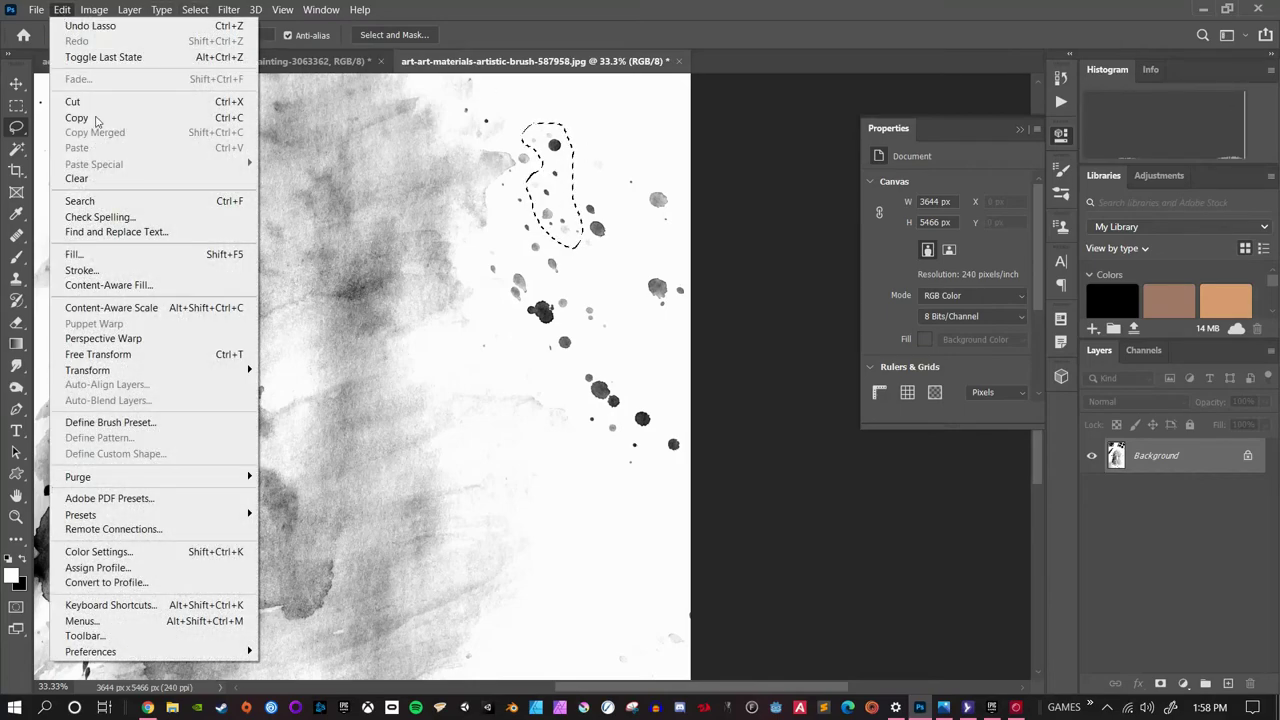
left_click(190, 421)
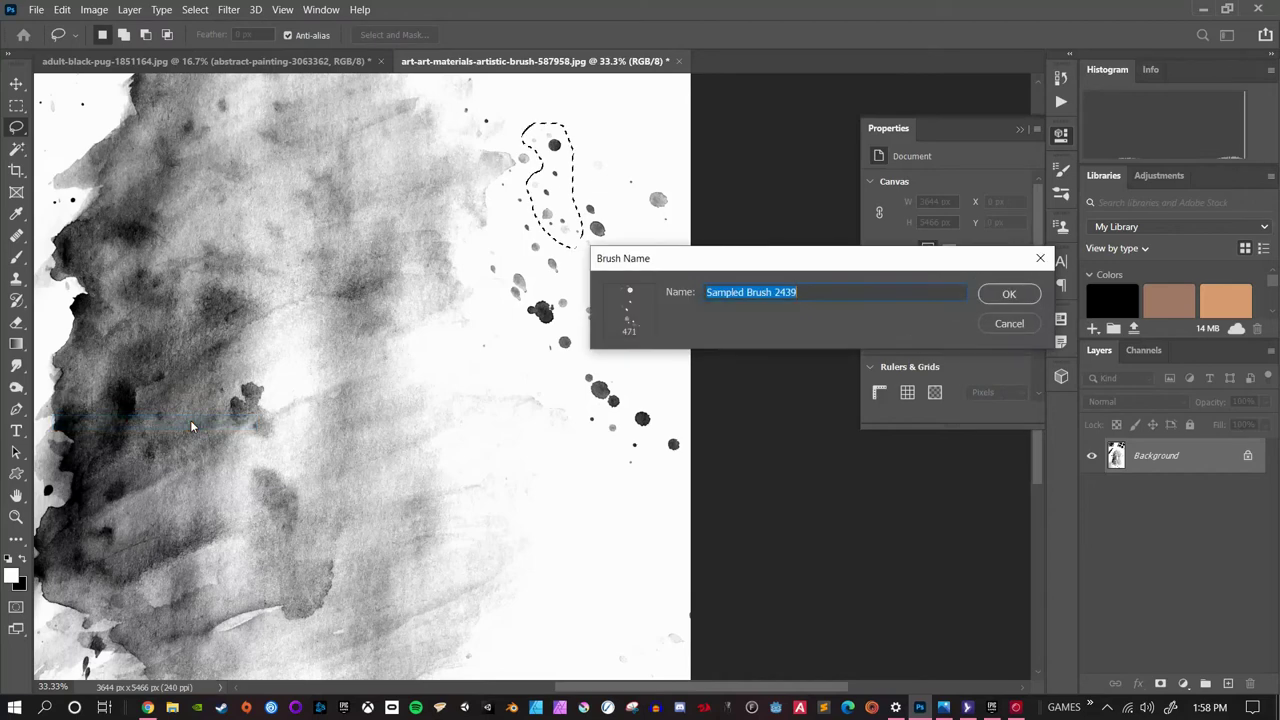
type("Var")
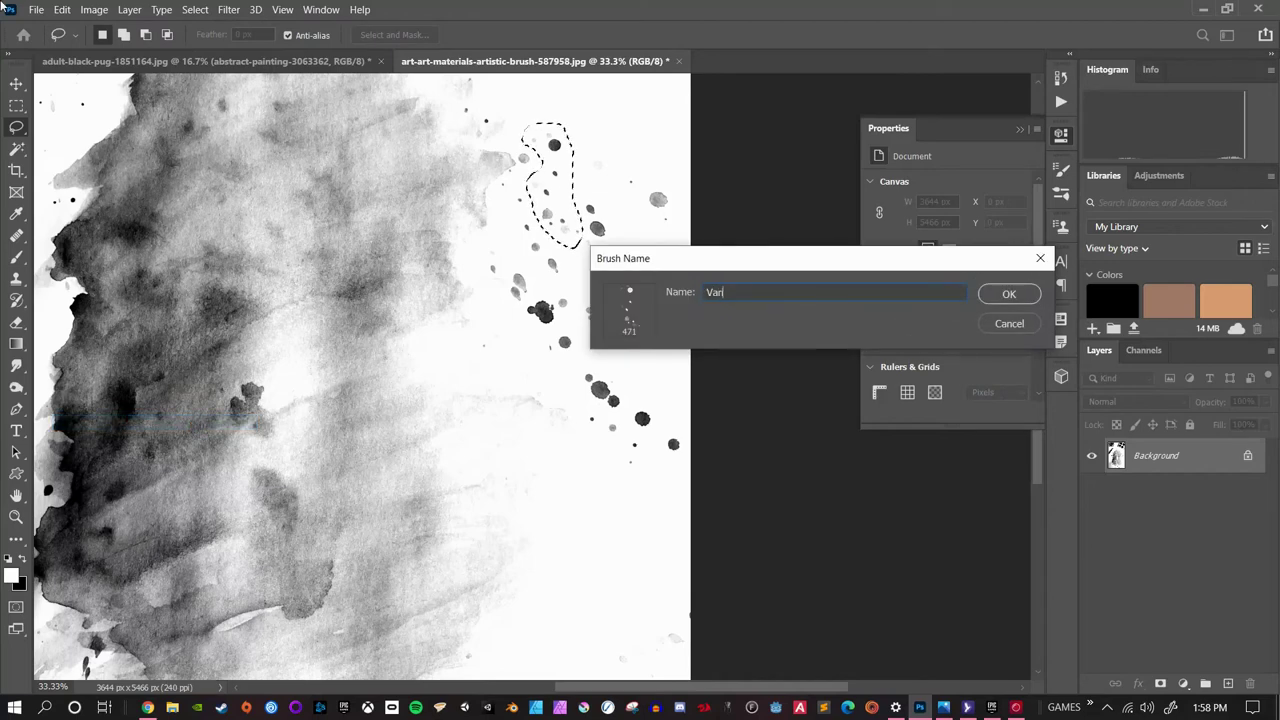
type("ious Splatters")
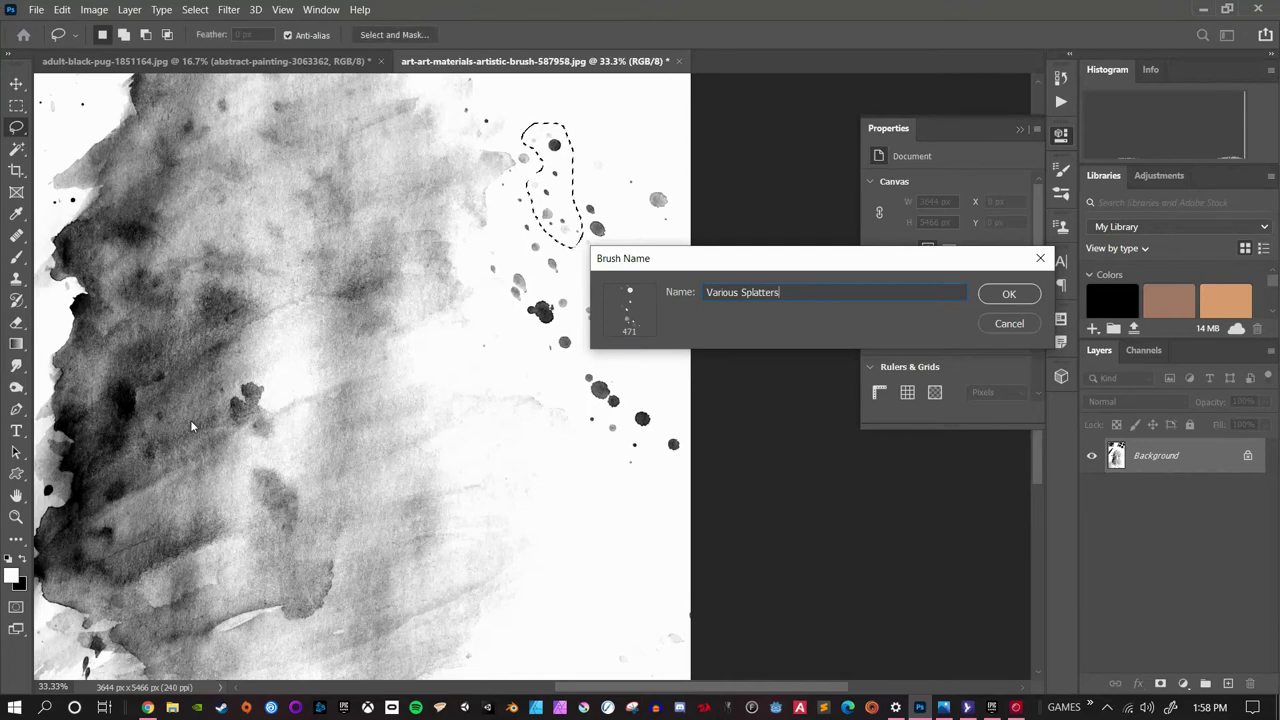
key("Return")
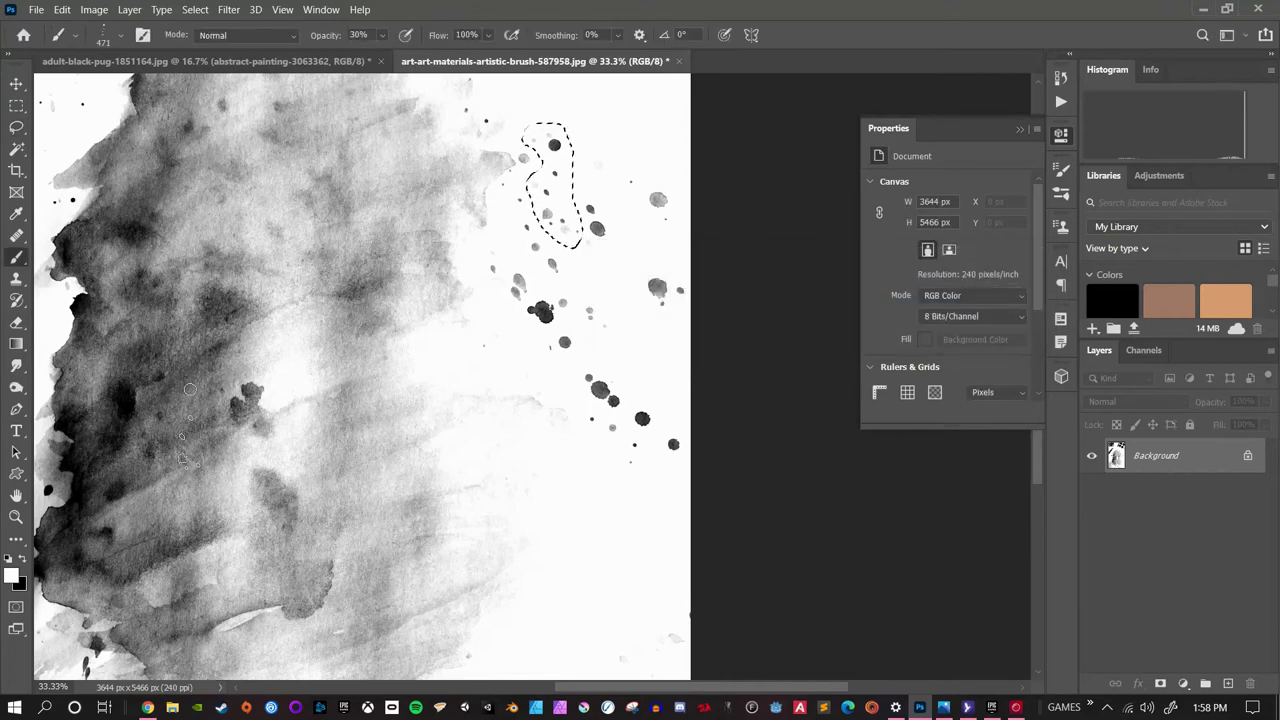
Step: Lasso the round splatter near the bottom and define it as a brush with the default name
left_click_drag(272, 487, 652, 392)
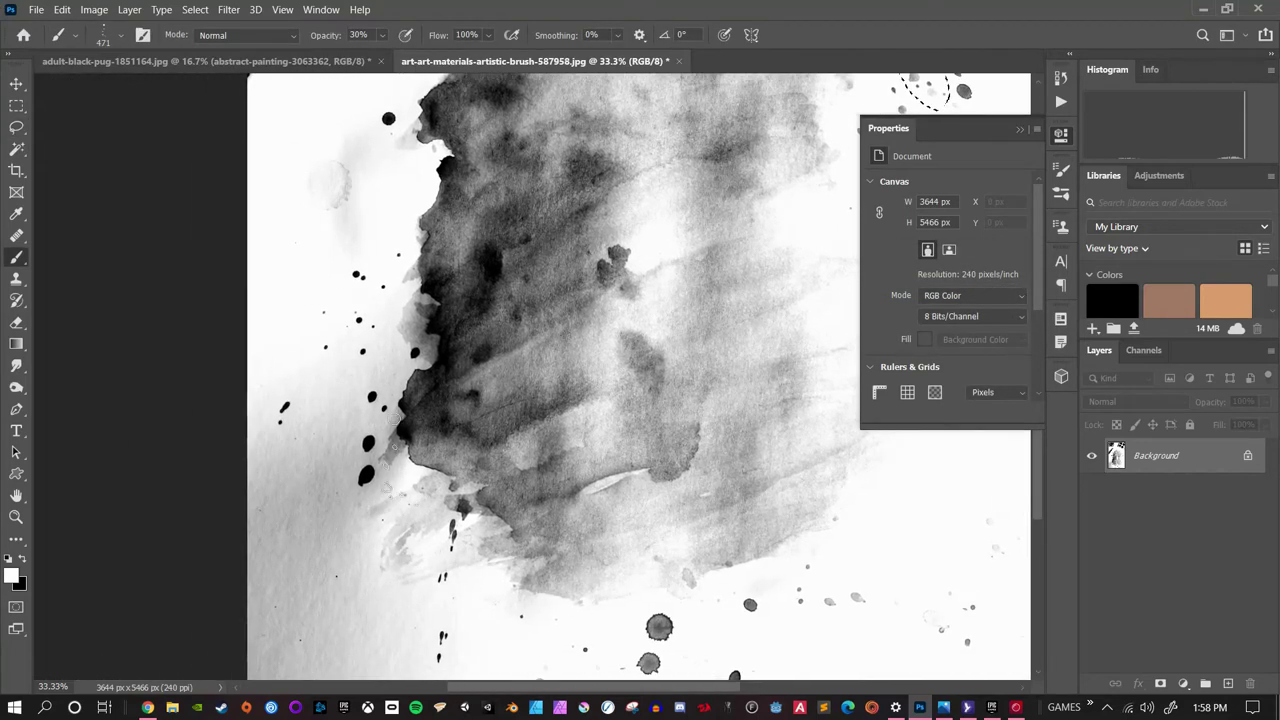
left_click_drag(488, 415, 405, 234)
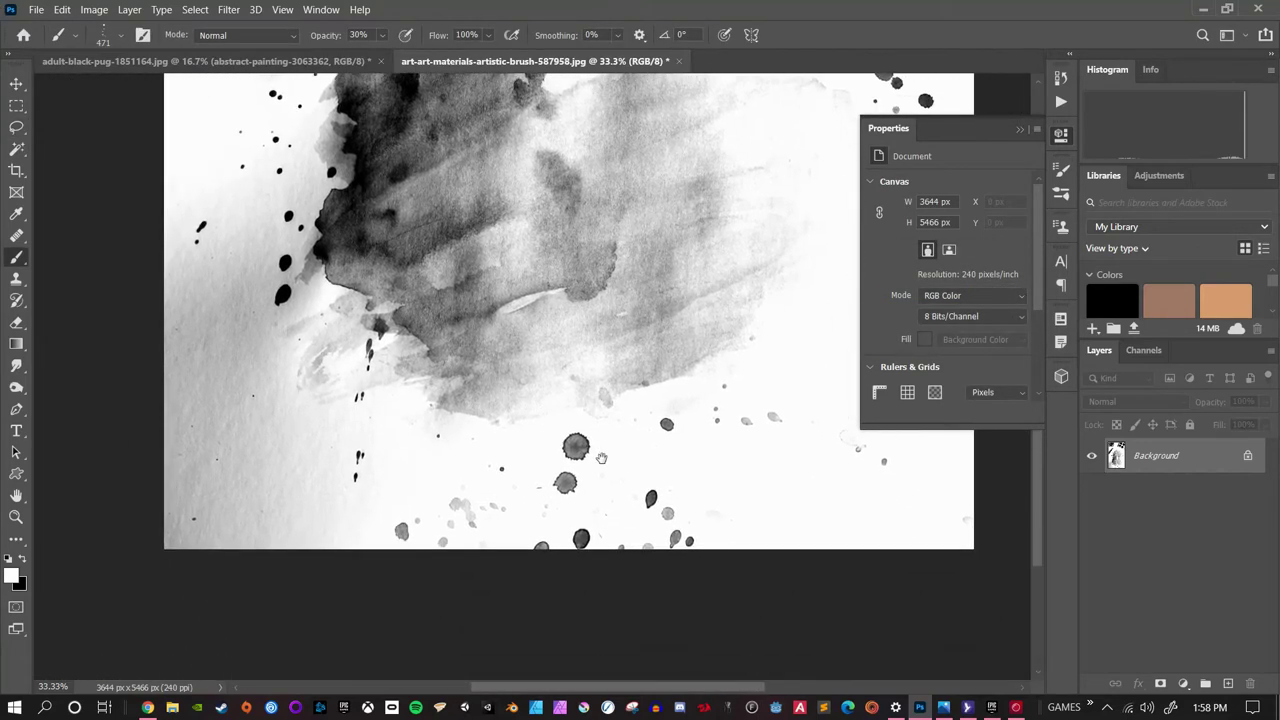
left_click(17, 128)
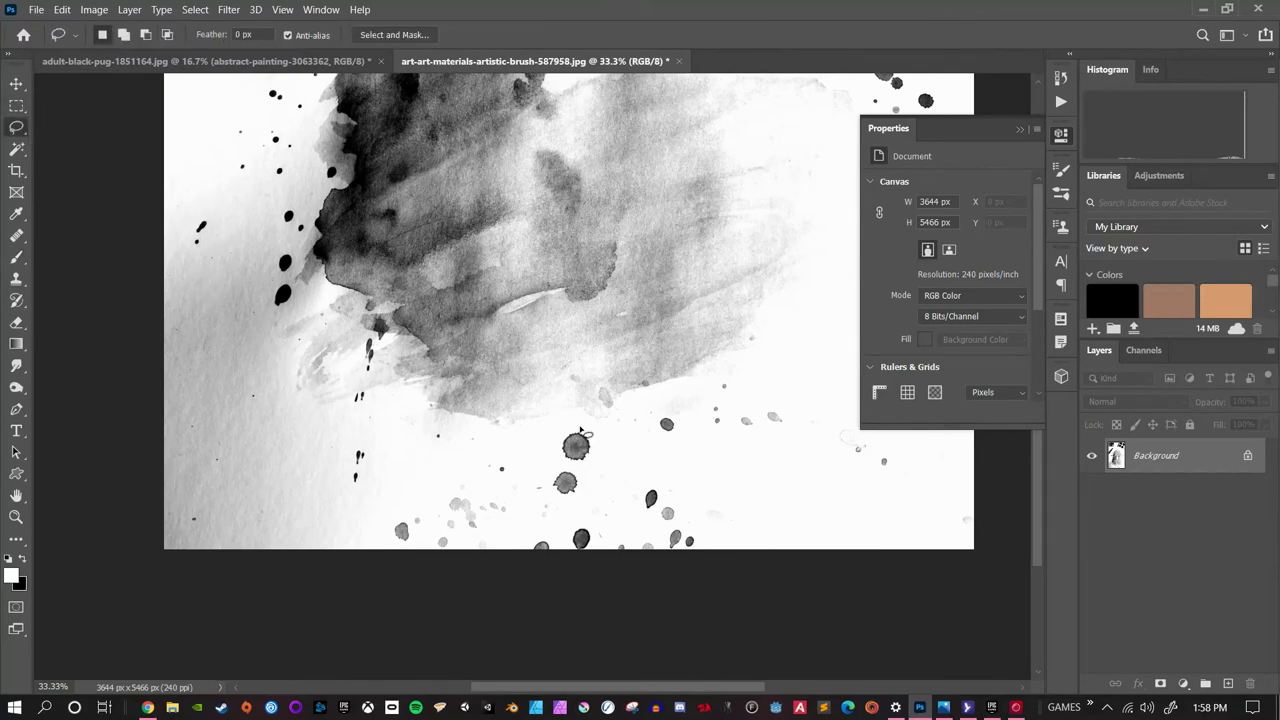
mouse_move(579, 431)
left_mouse_down()
mouse_move(576, 469)
mouse_move(603, 437)
left_mouse_up()
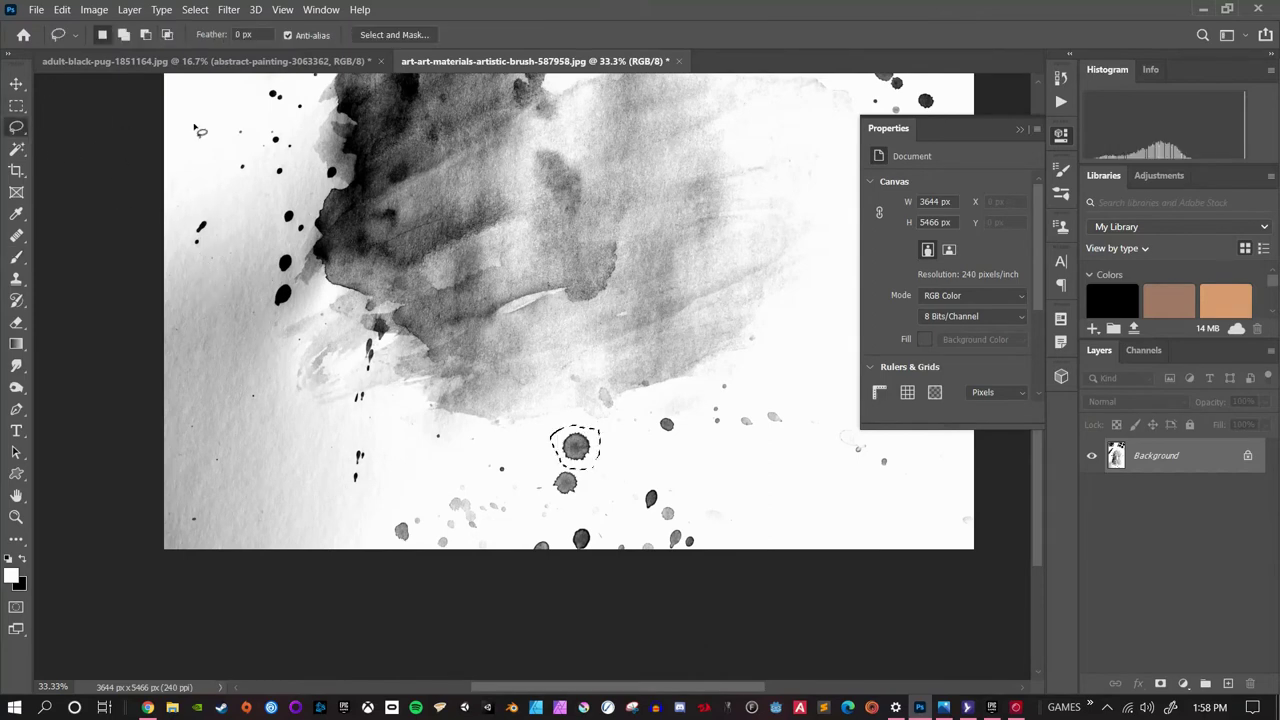
left_click(62, 9)
left_click(166, 425)
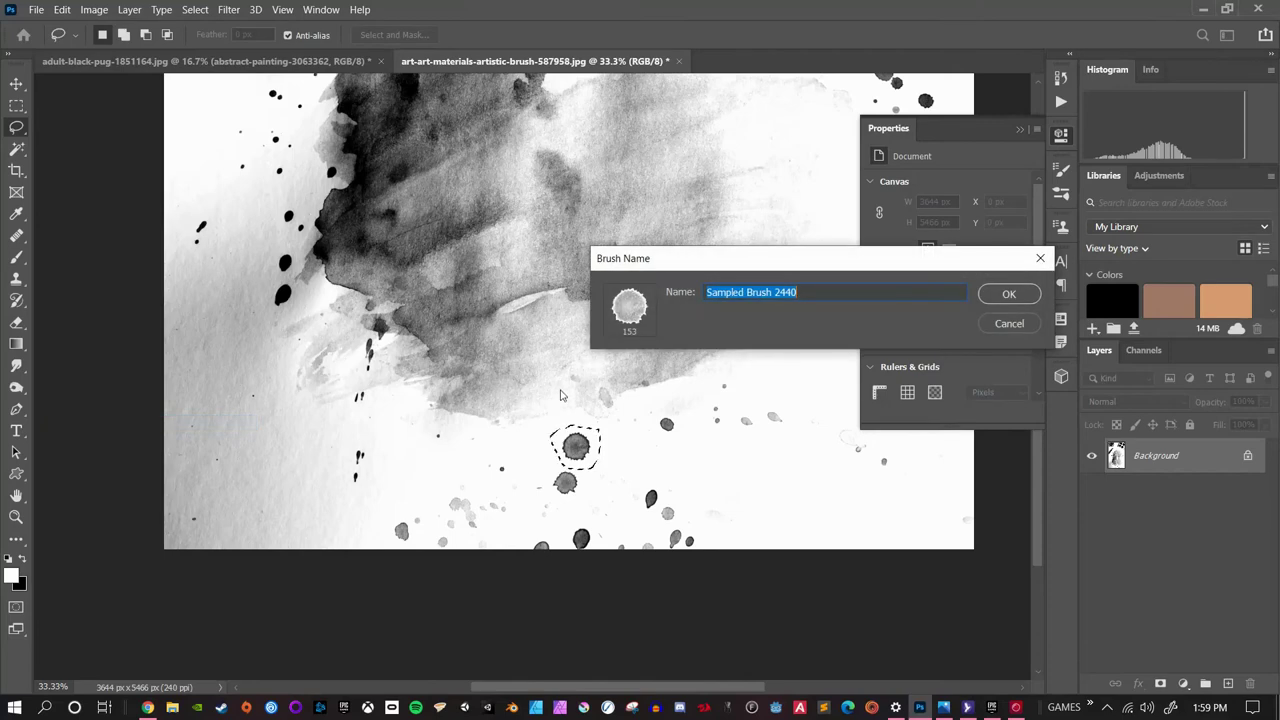
left_click(1009, 294)
key("b")
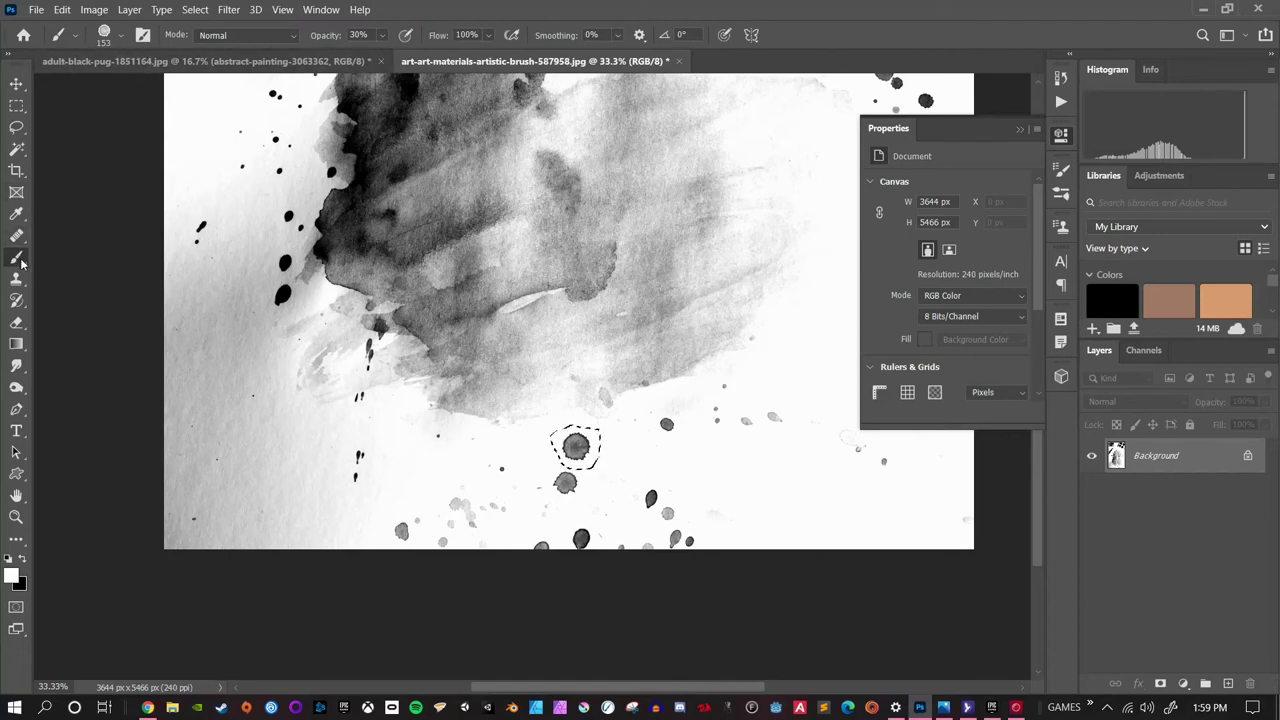
Step: Compare the Various Splatters, Splatter 2 and Ink Splatter 1 presets, settling on Ink Splatter 1
left_click(118, 38)
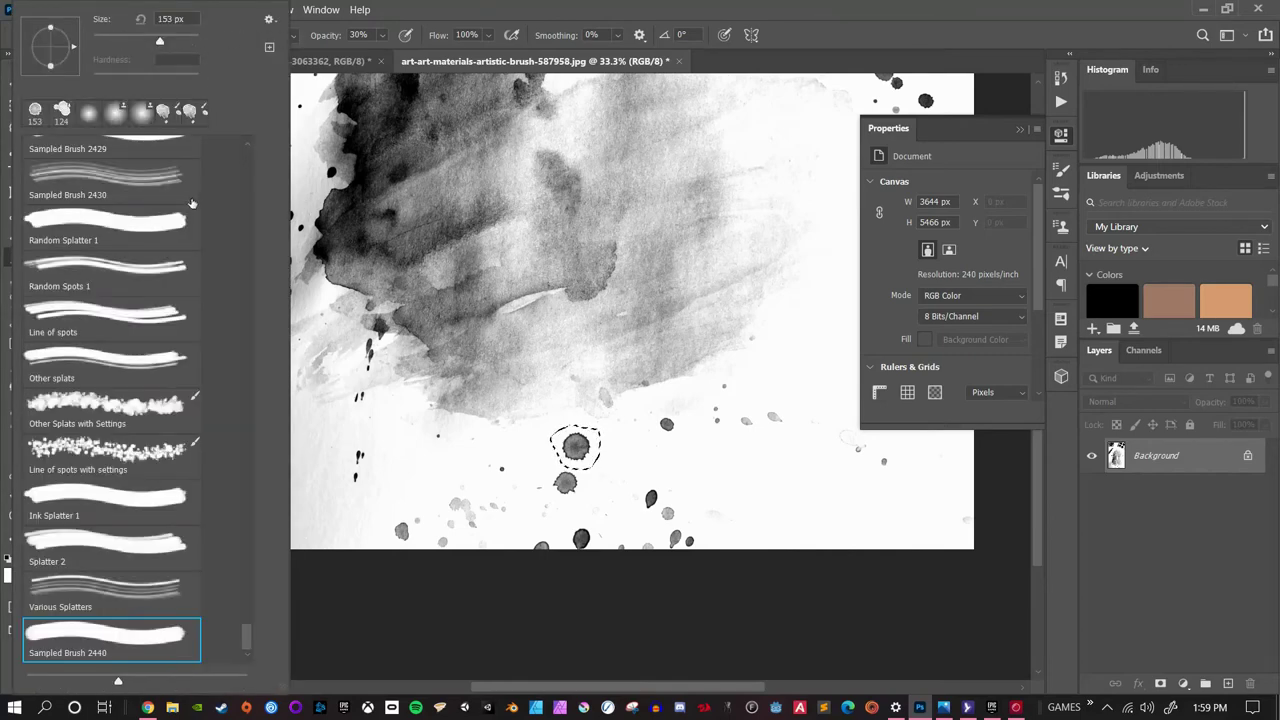
left_click(141, 591)
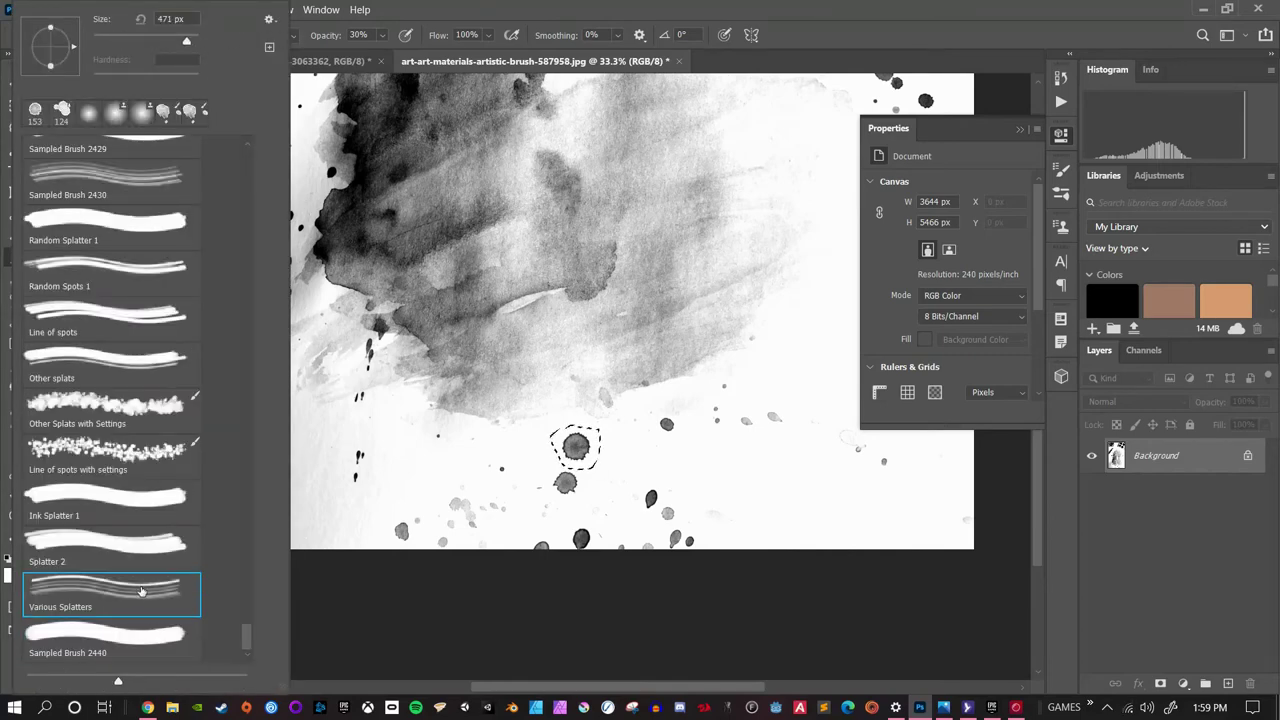
left_click(140, 538)
left_click(135, 510)
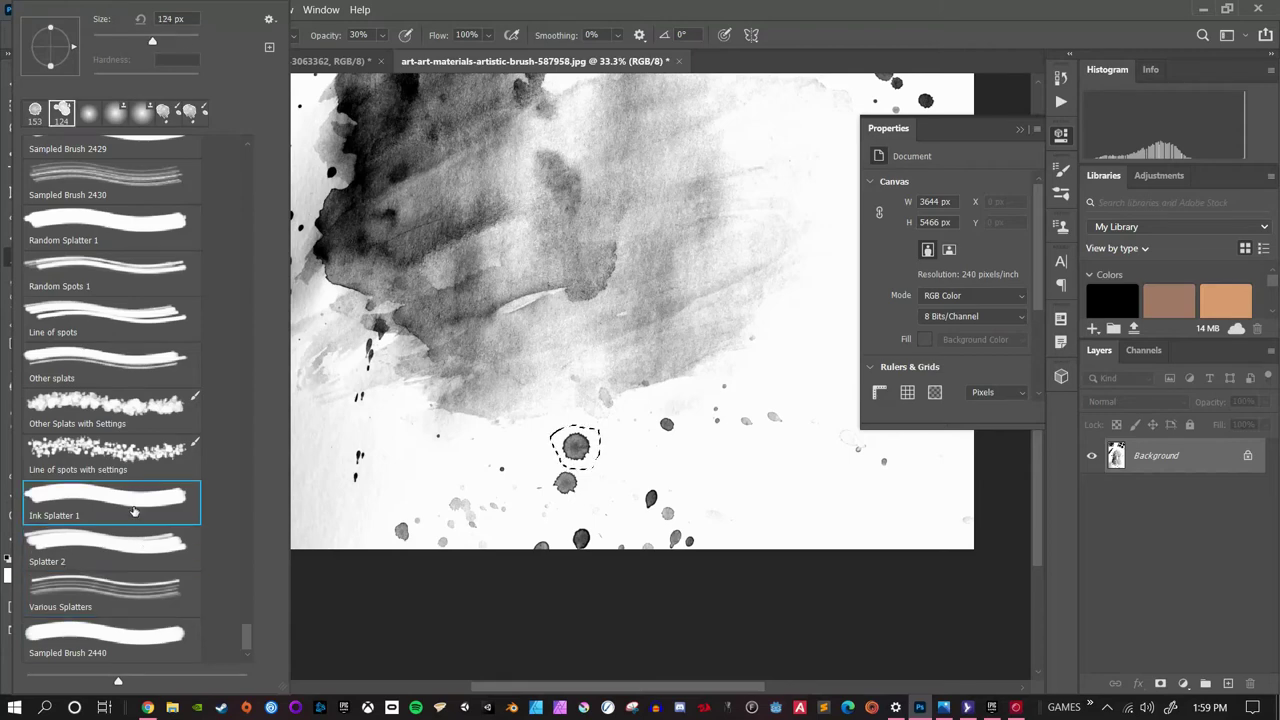
left_click(122, 552)
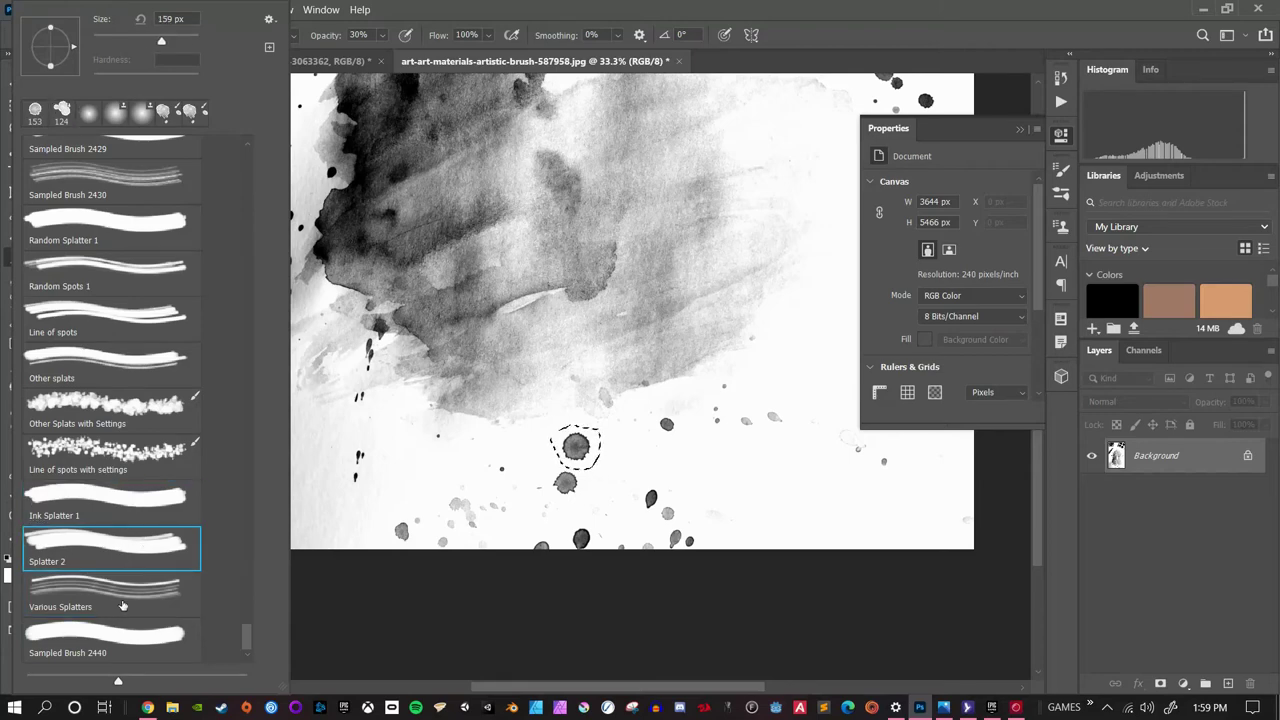
left_click(120, 598)
left_click(131, 503)
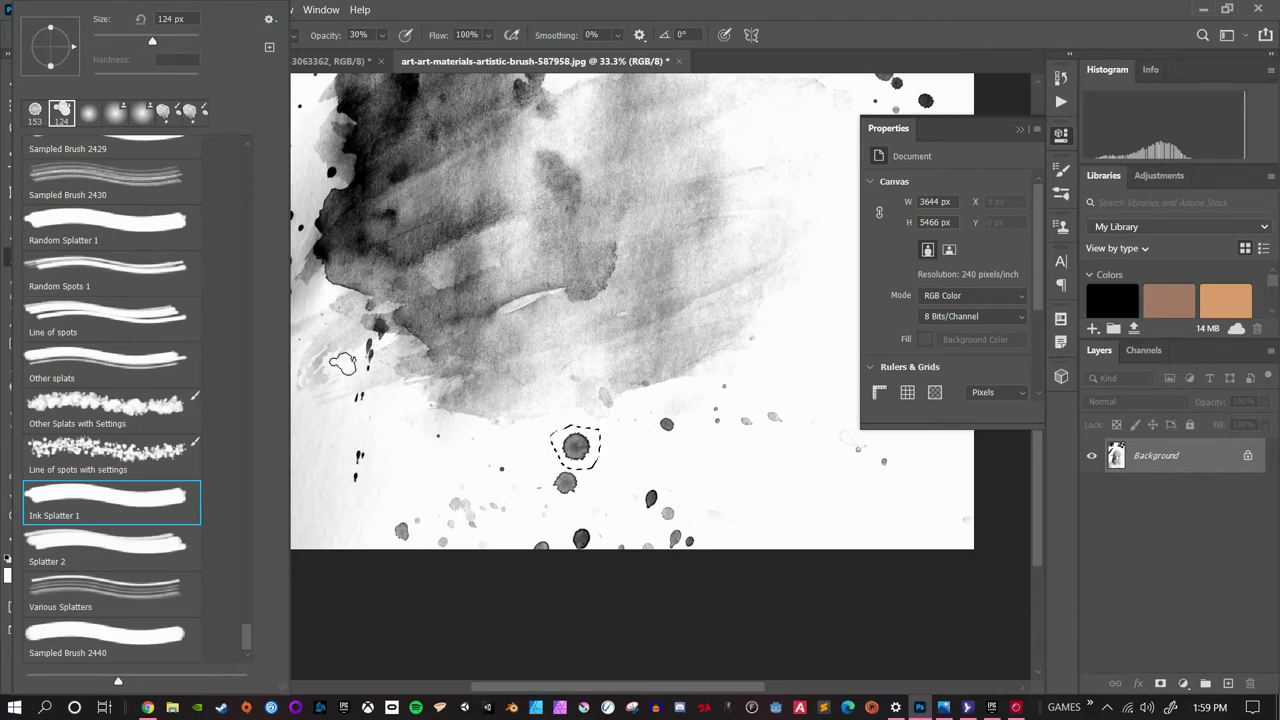
left_click(394, 19)
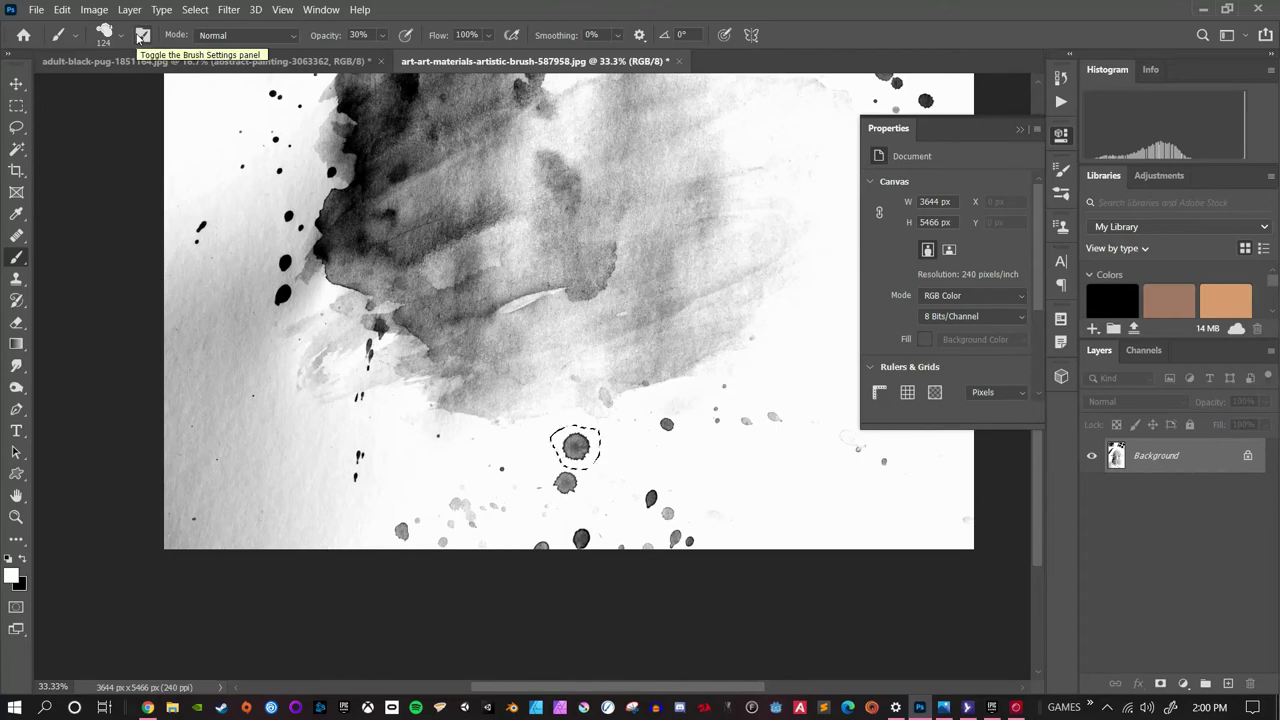
Step: Show Brush Settings with Texture off and Shape Dynamics enabled
left_click(321, 10)
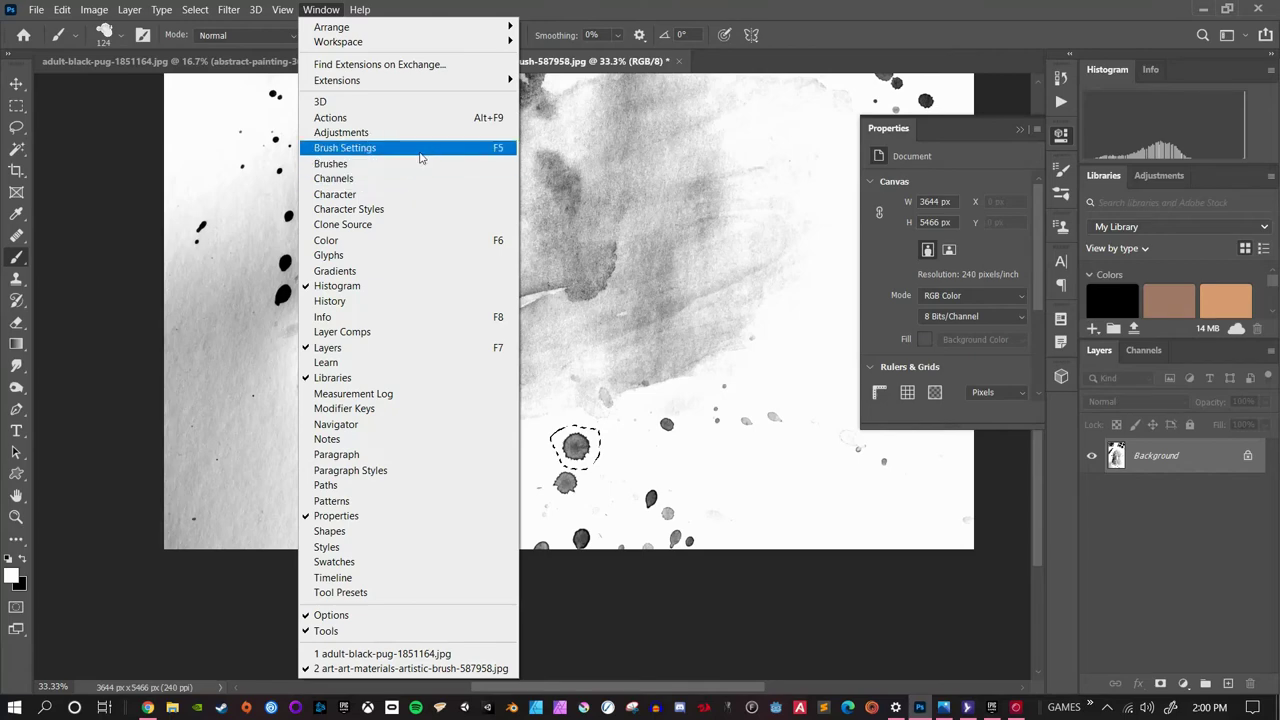
left_click(145, 37)
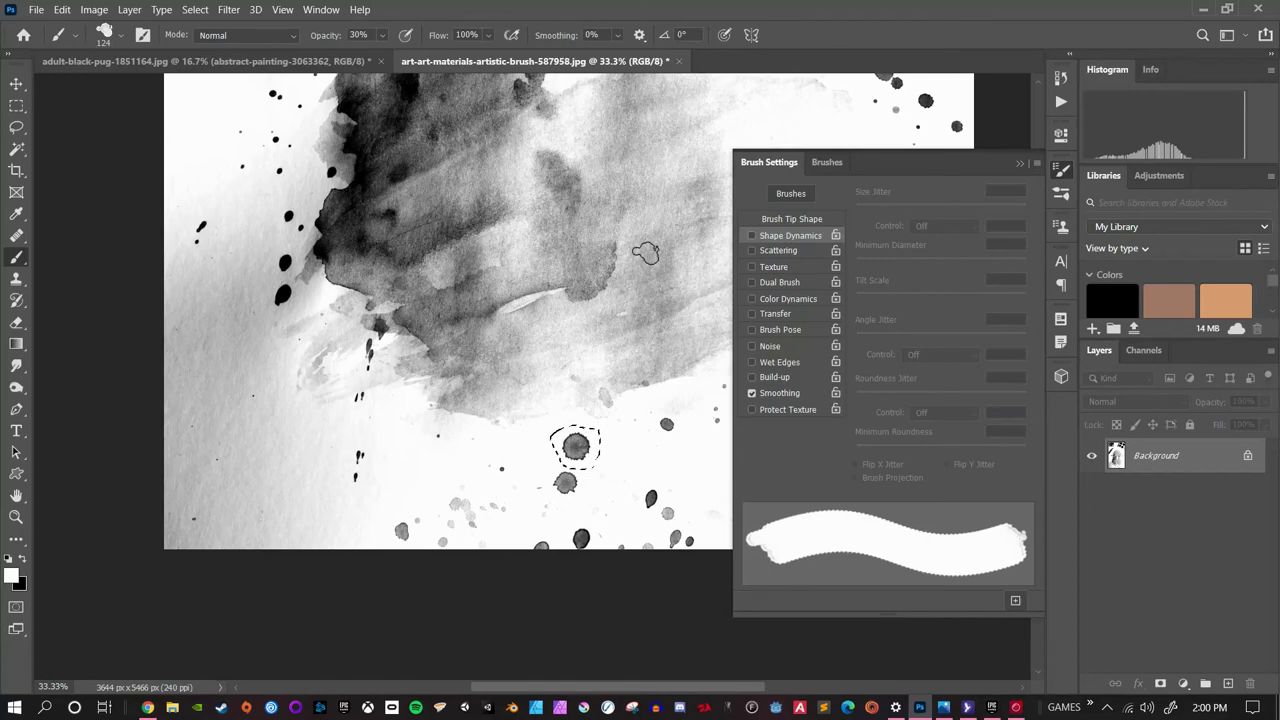
left_click(778, 237)
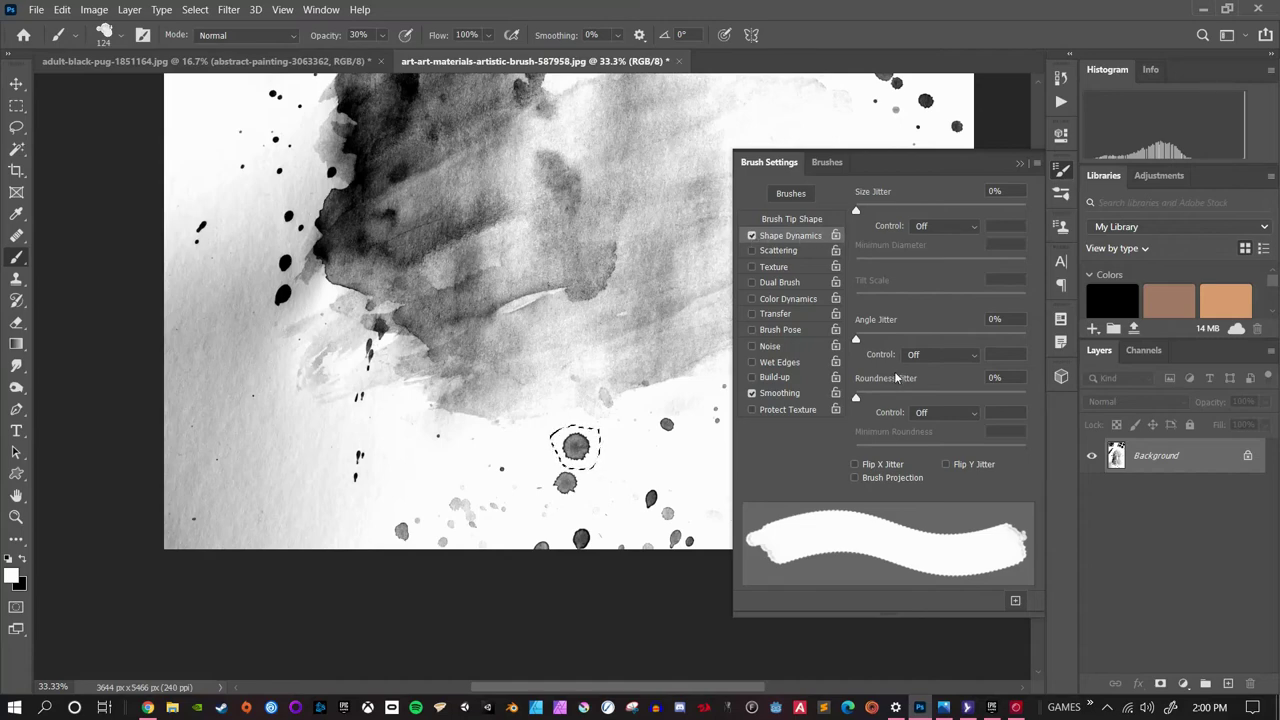
left_click(781, 268)
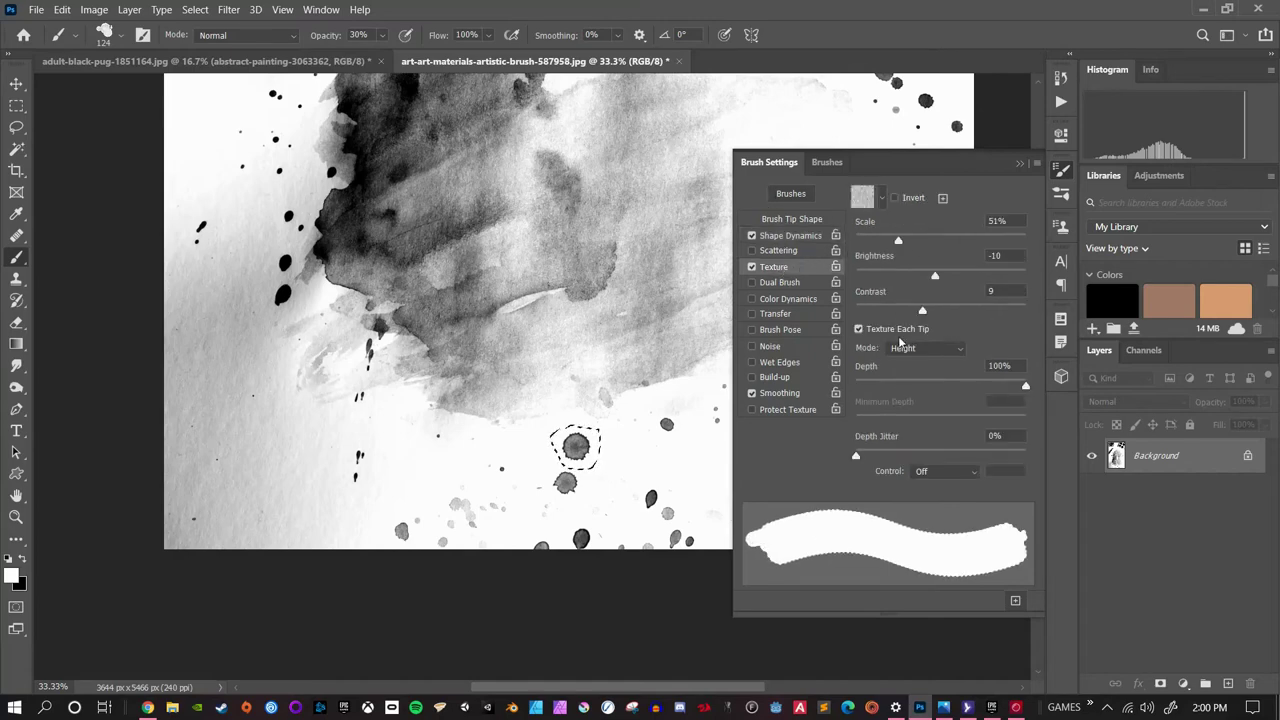
left_click(752, 267)
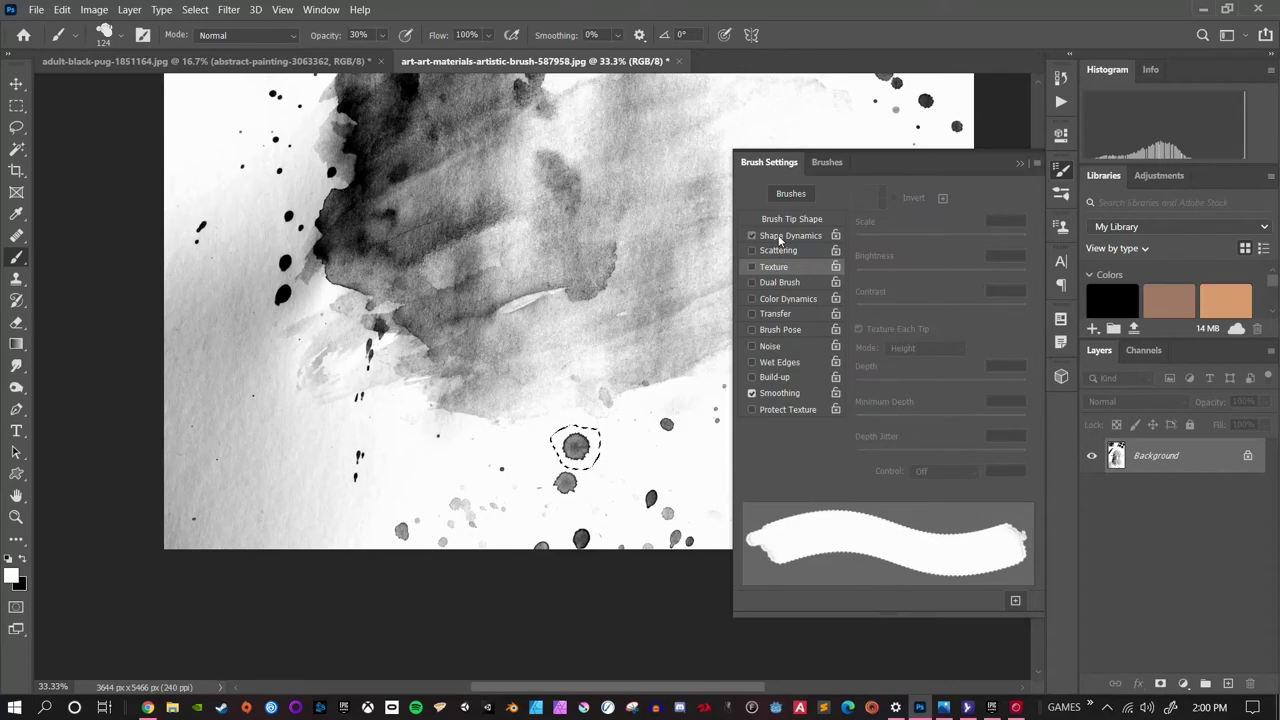
left_click(783, 236)
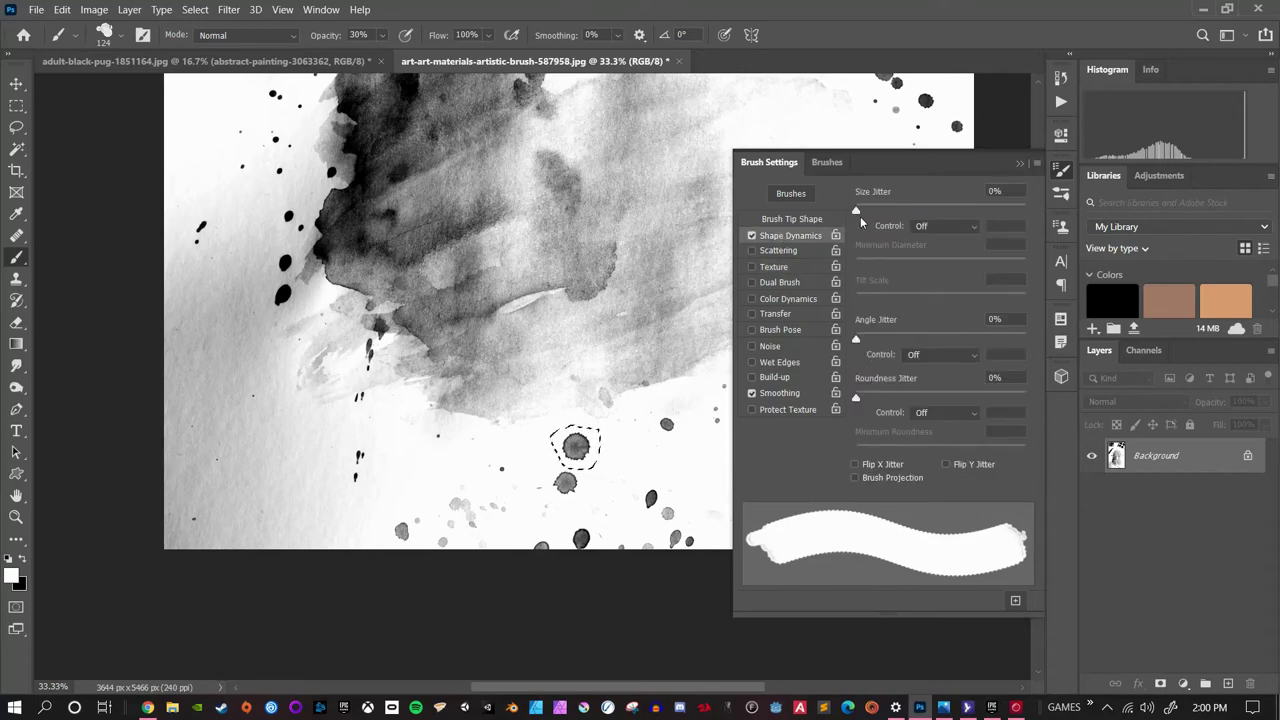
Step: Set Size Jitter 77%, Angle Jitter 32%, and enable Flip X and Flip Y Jitter
mouse_move(857, 214)
left_mouse_down()
mouse_move(1002, 218)
mouse_move(905, 214)
mouse_move(999, 216)
mouse_move(944, 216)
mouse_move(962, 219)
left_mouse_up()
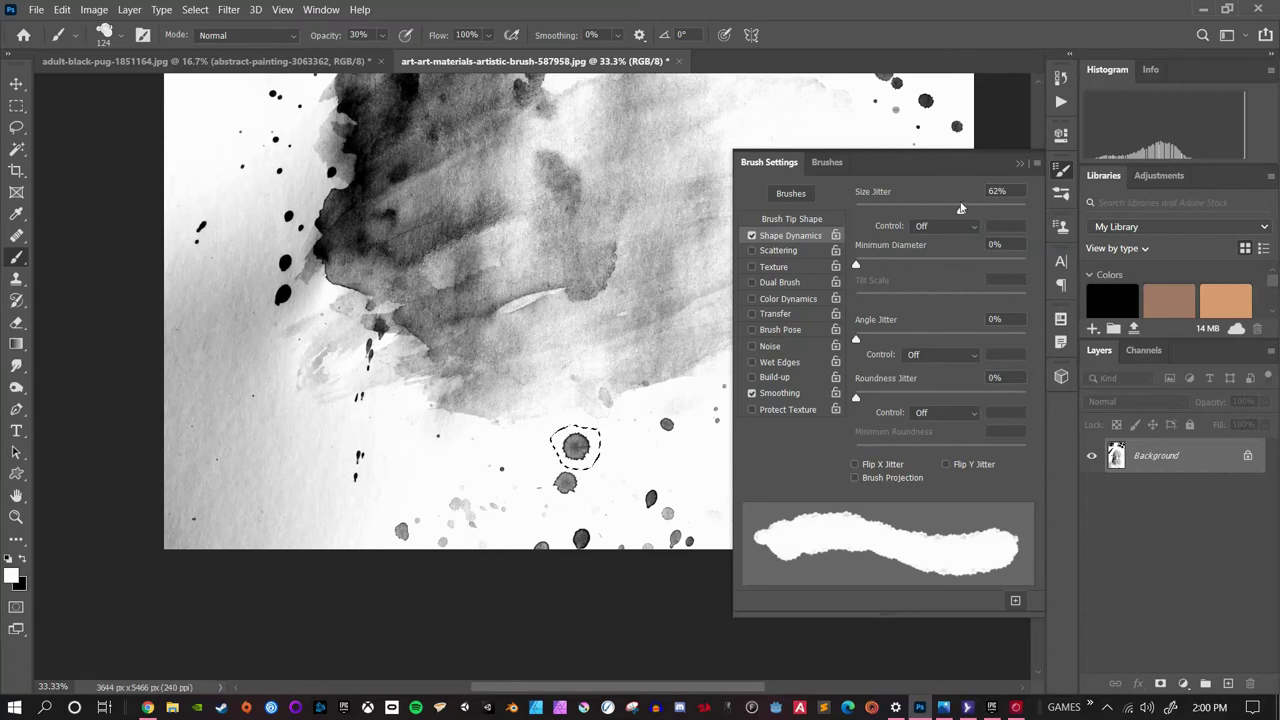
left_click_drag(962, 212, 988, 212)
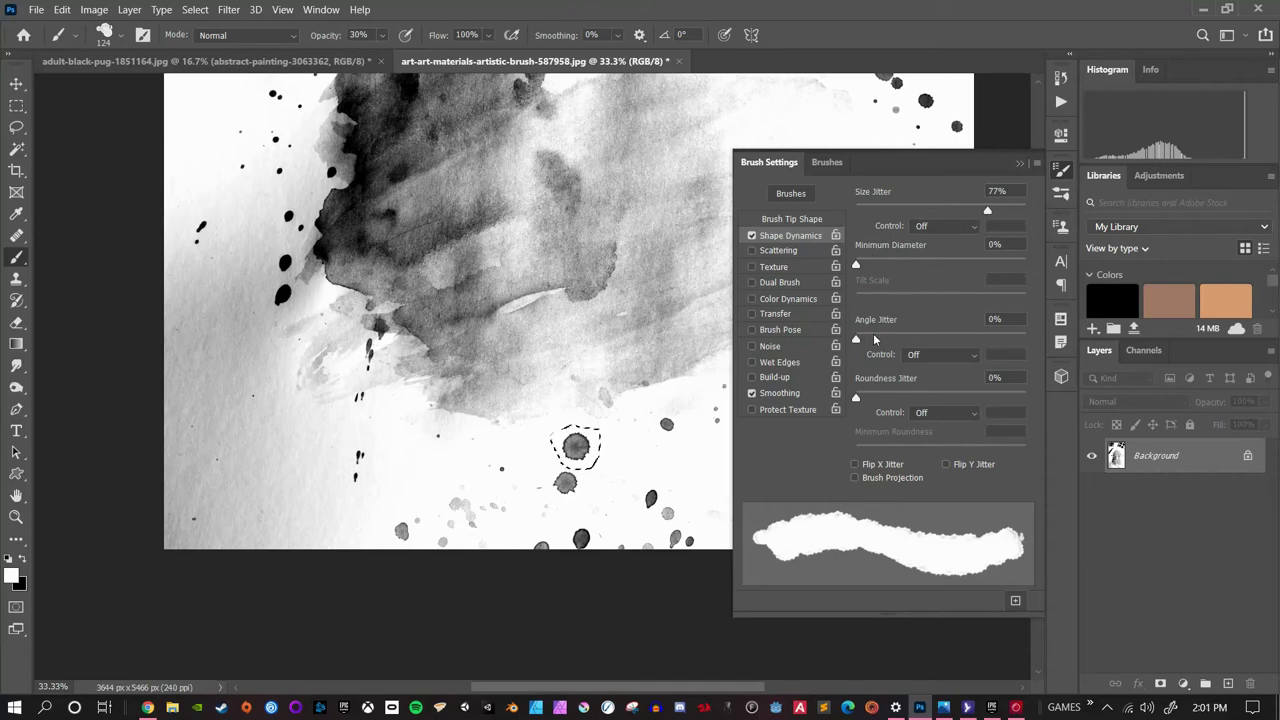
left_click_drag(857, 338, 911, 342)
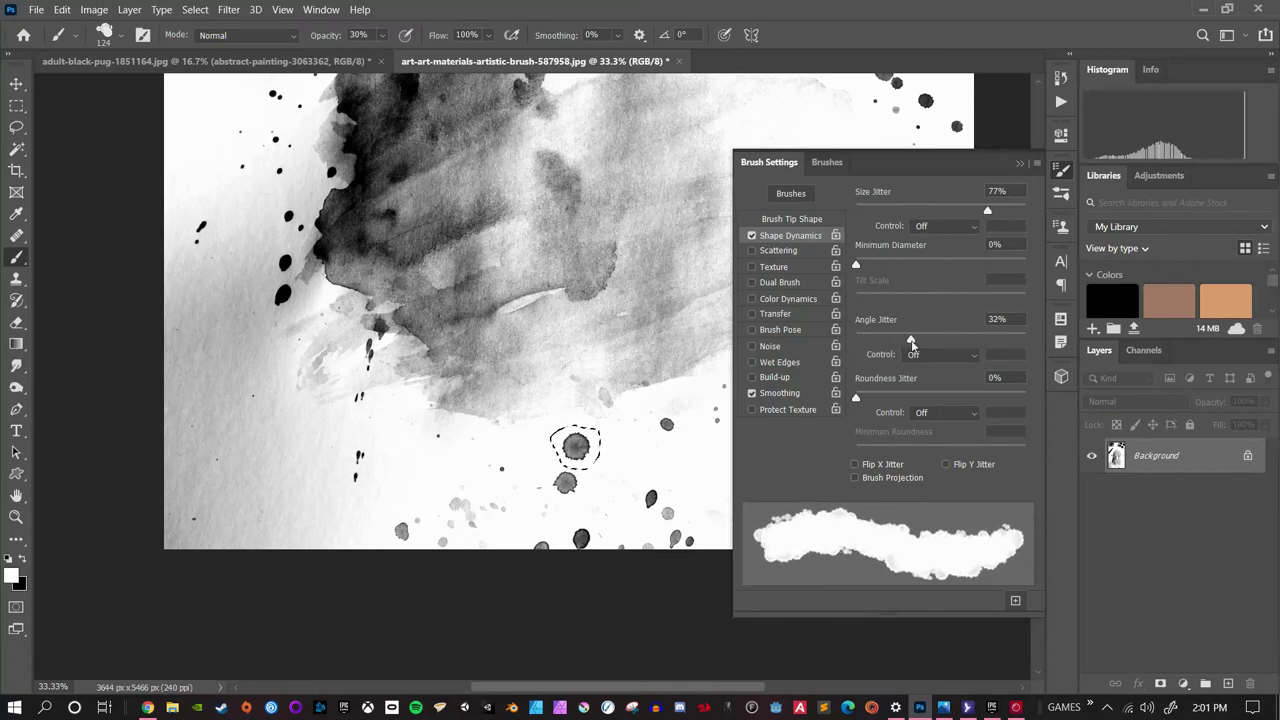
left_click(855, 466)
left_click(946, 465)
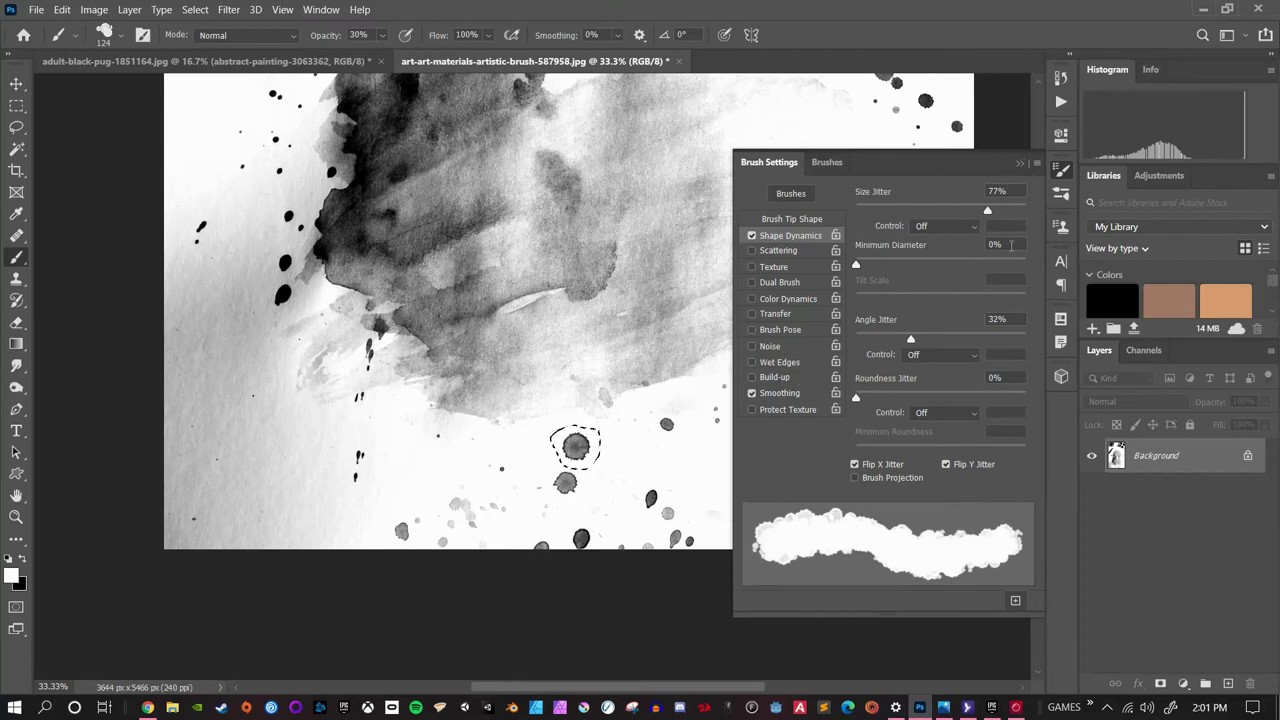
Step: Save the jittered brush as a new preset named 'Ink Splatter 1 with Settings'
left_click(1014, 602)
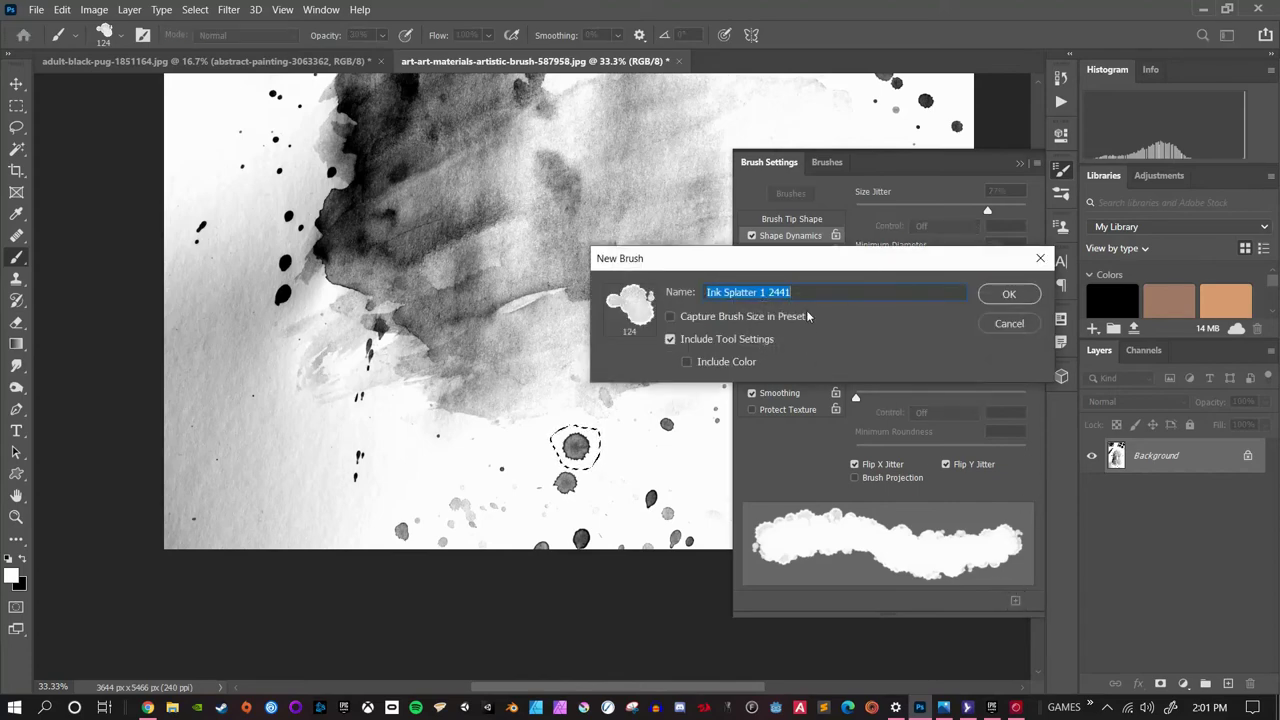
left_click_drag(794, 292, 767, 292)
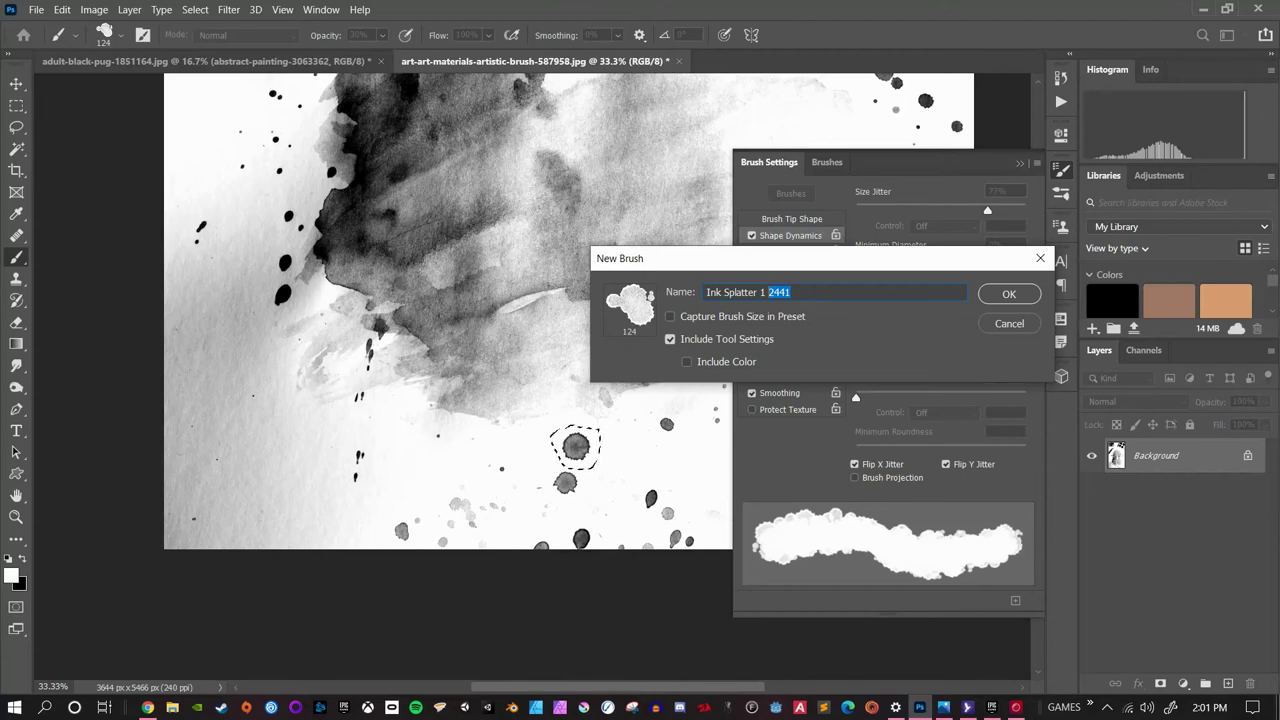
type("with Settings")
left_click(1010, 294)
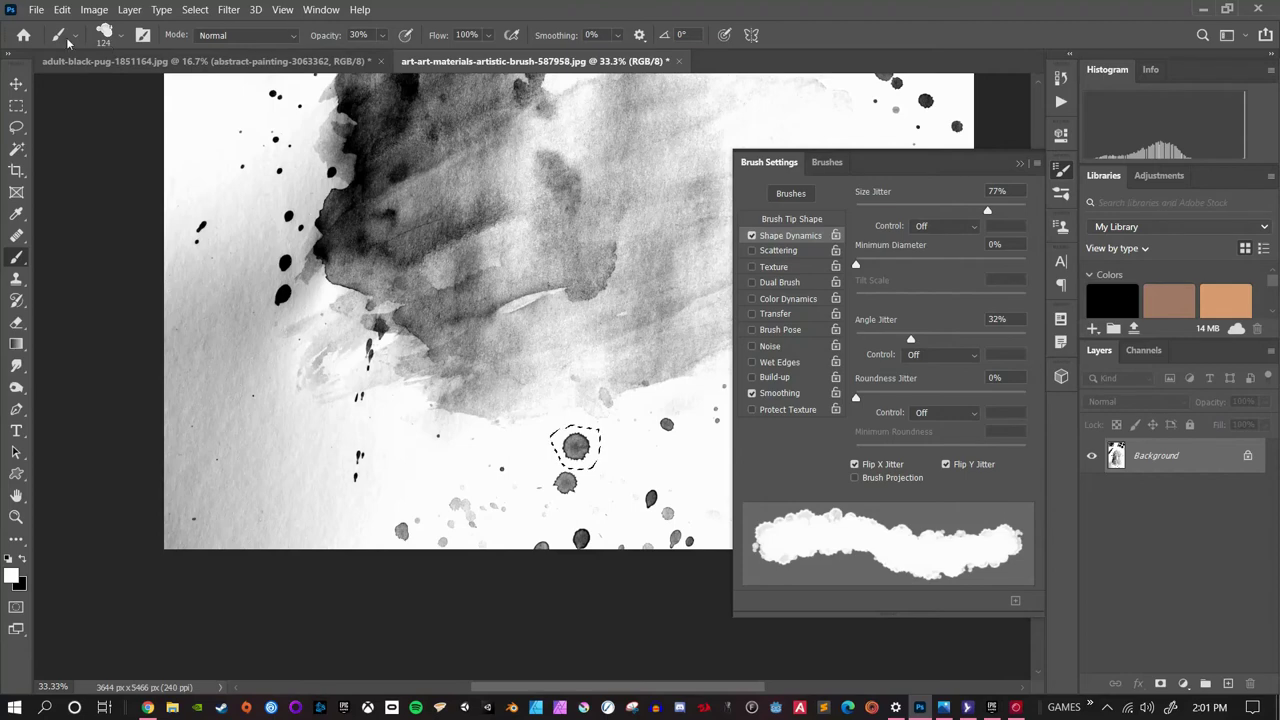
Step: Switch the brush to the Splatter 2 preset
left_click(104, 31)
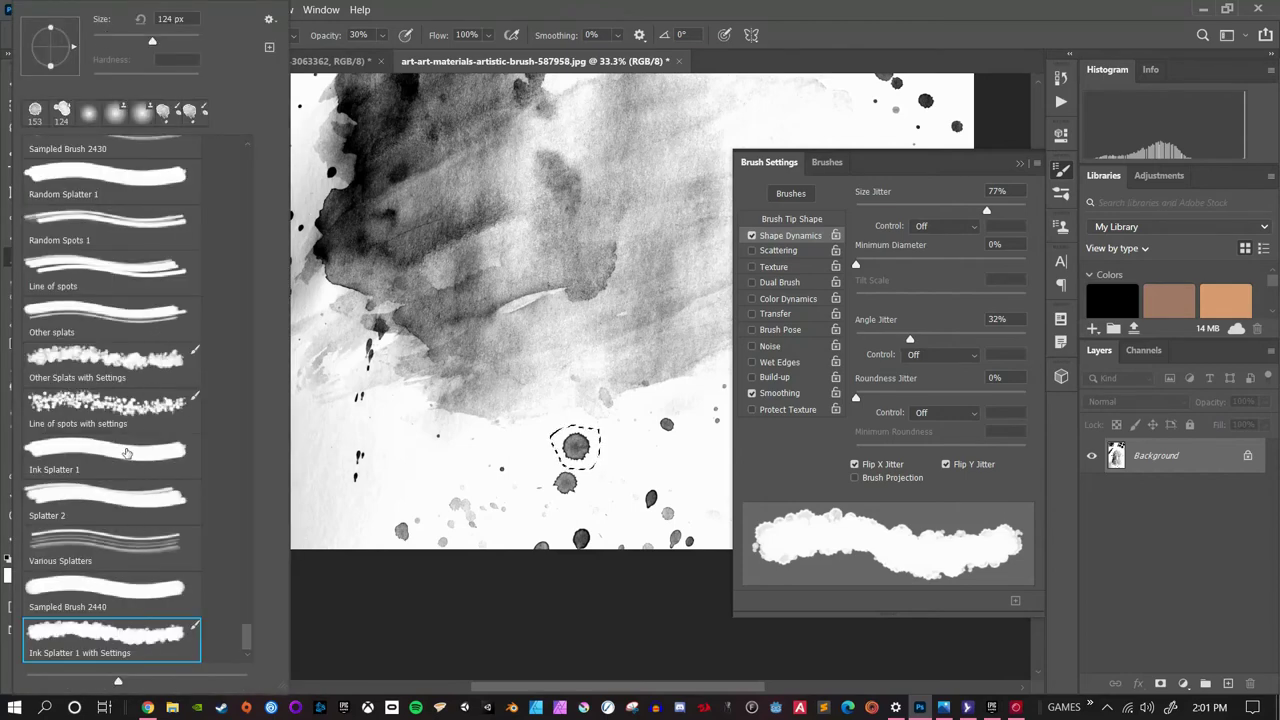
left_click(125, 507)
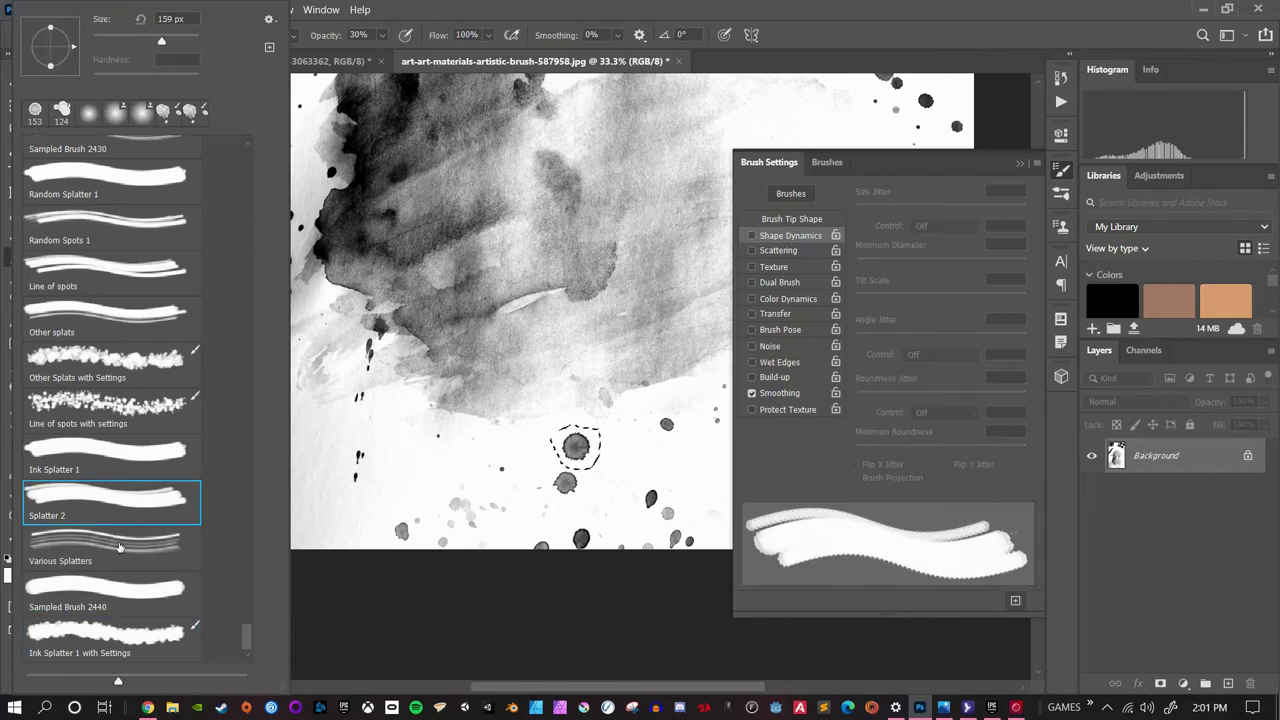
left_click(118, 543)
left_click(99, 512)
Step: Give Splatter 2 Shape Dynamics: 75% size jitter, 21% angle jitter, Flip X and Flip Y
left_click(795, 238)
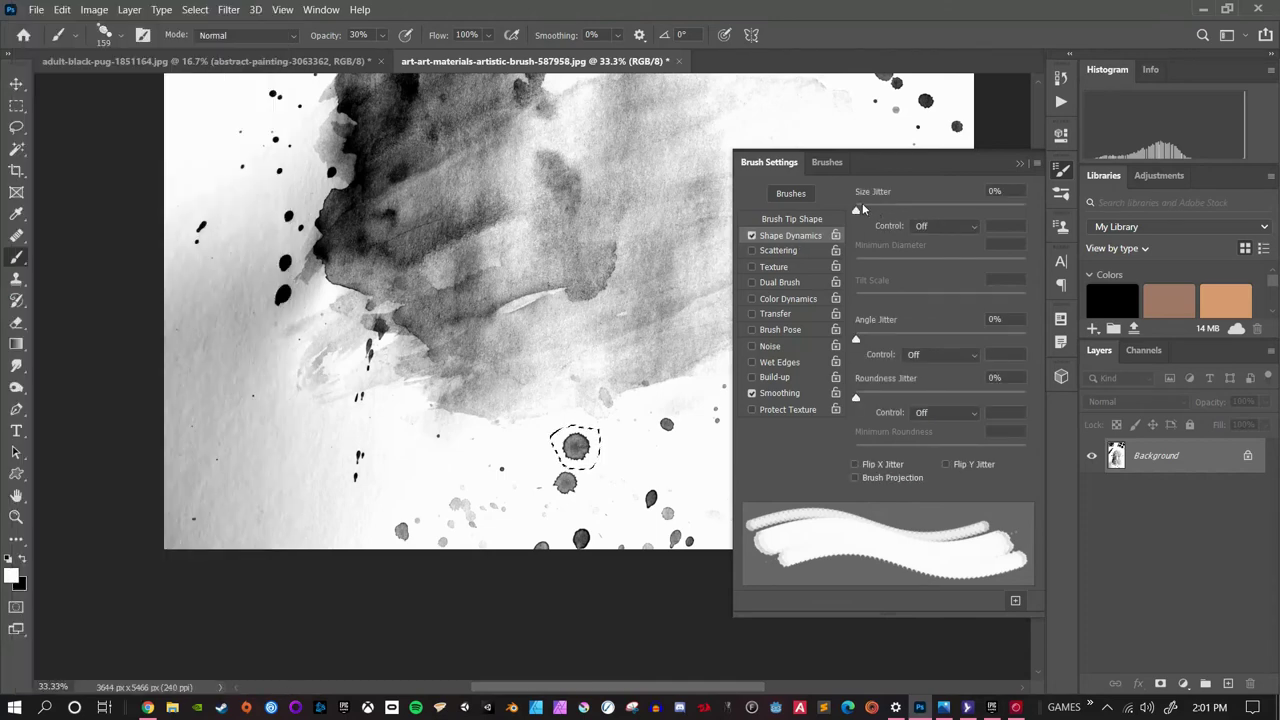
left_click_drag(862, 206, 983, 212)
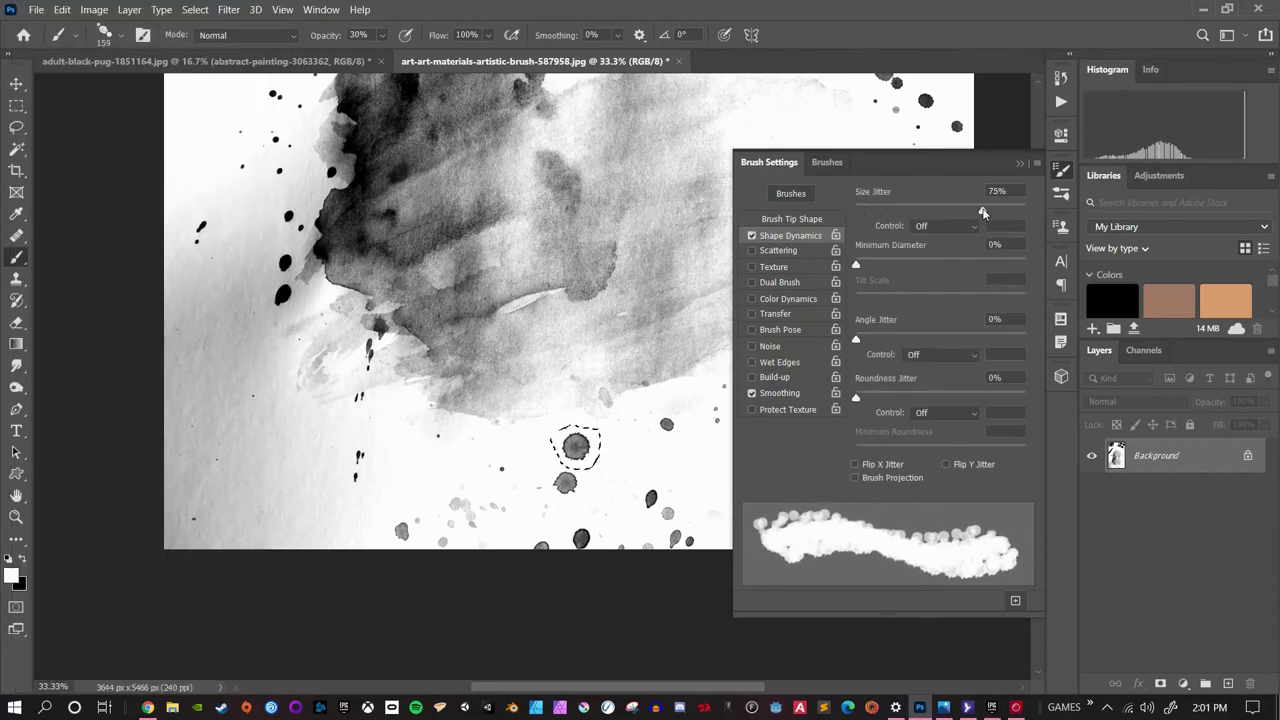
left_click_drag(859, 339, 891, 341)
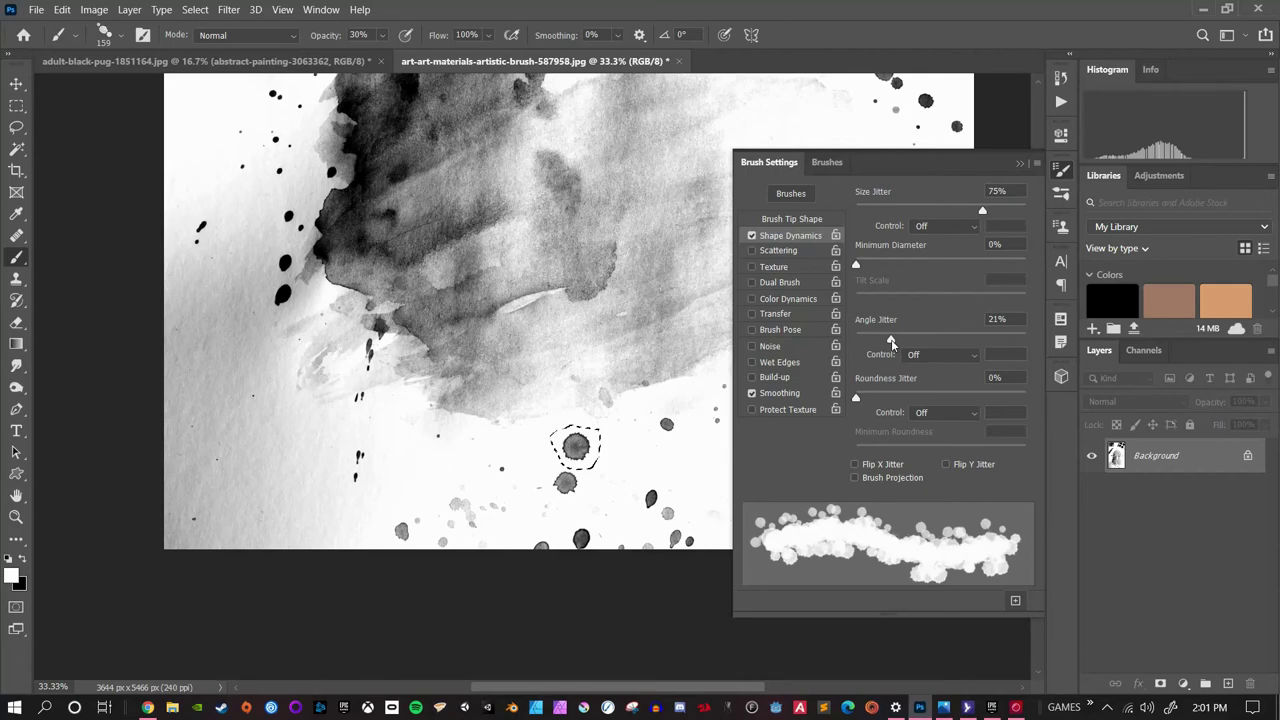
left_click(855, 464)
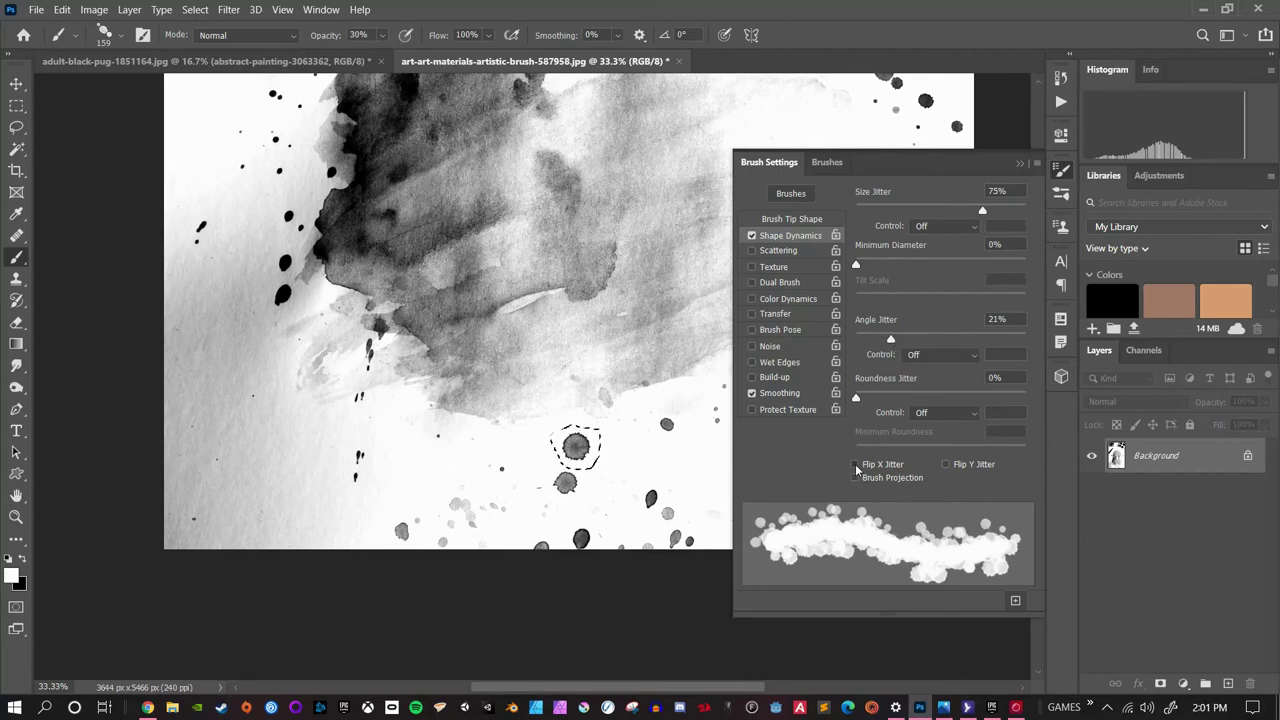
left_click(946, 464)
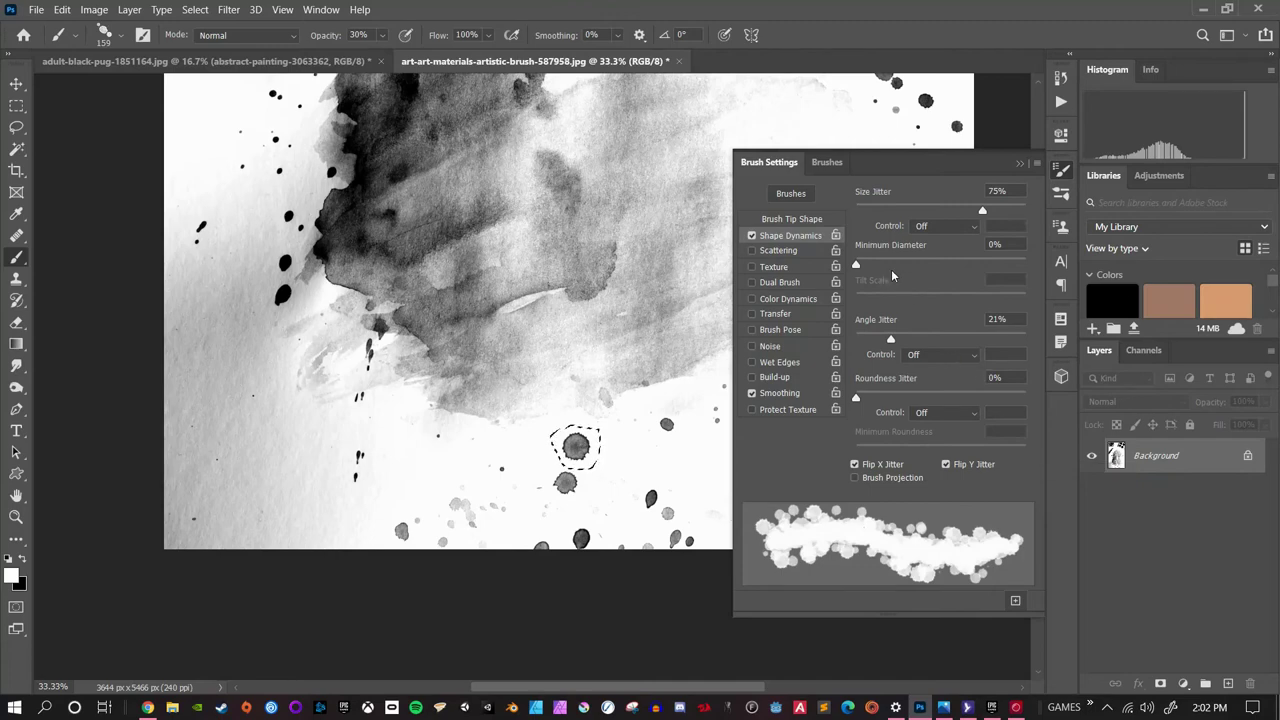
Step: Save Splatter 2 as preset 'Splatter 2 2442 with settings' and return to the pug document
left_click(1015, 600)
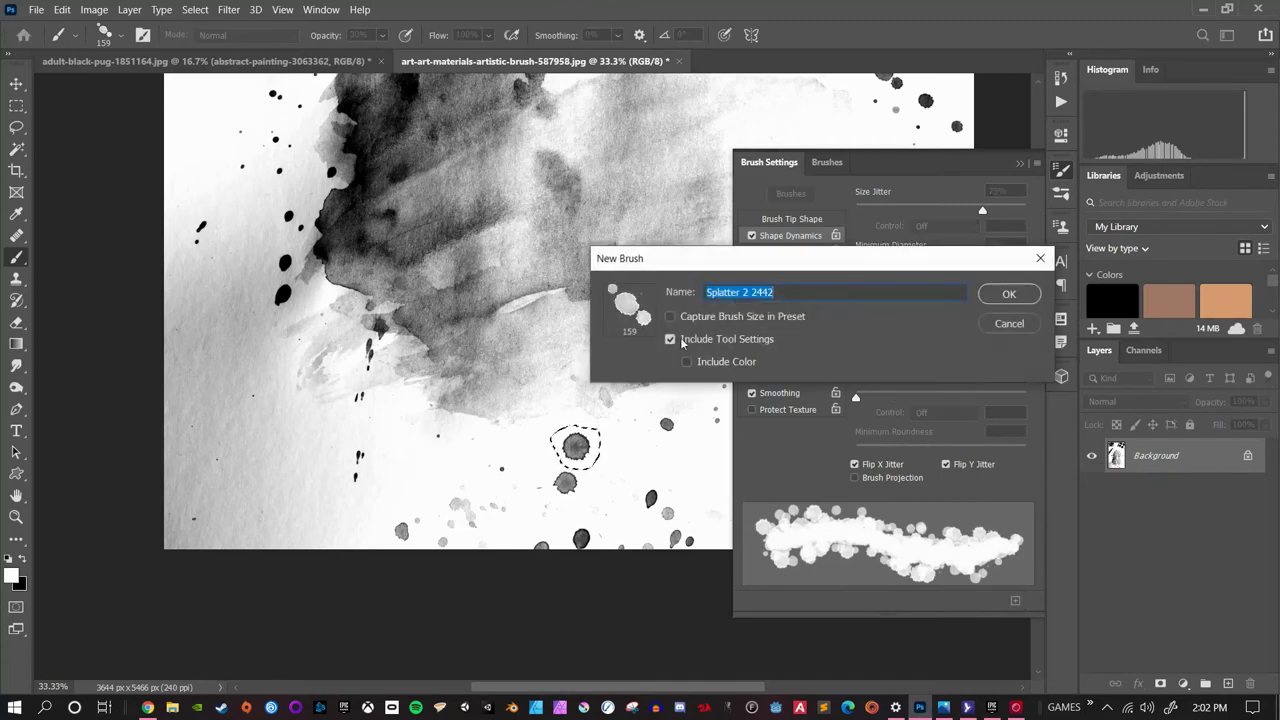
left_click(781, 292)
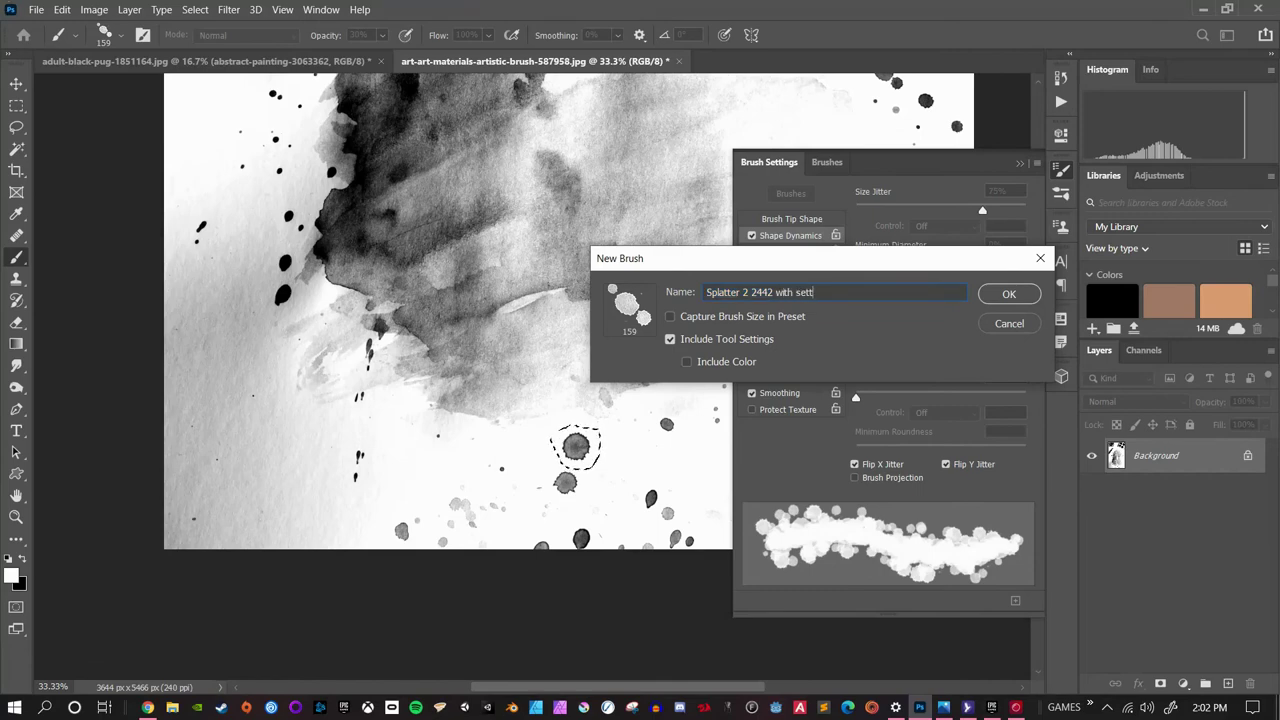
key("Return")
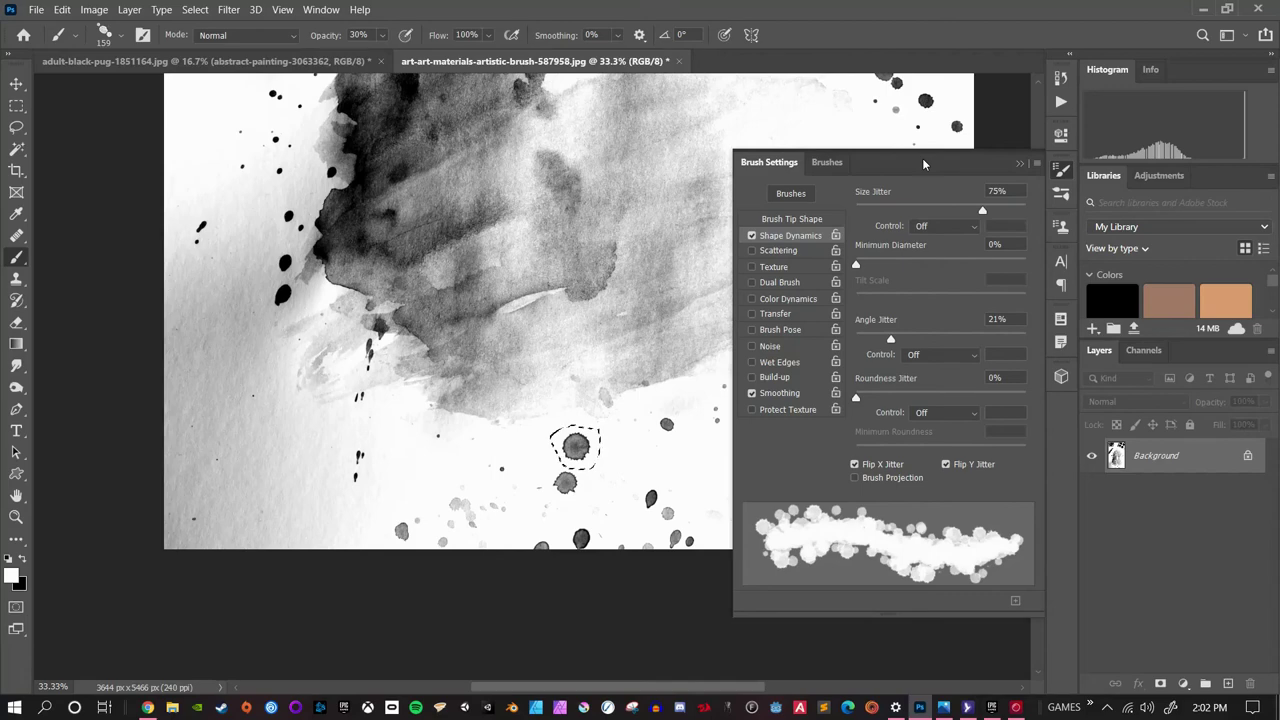
left_click(1016, 160)
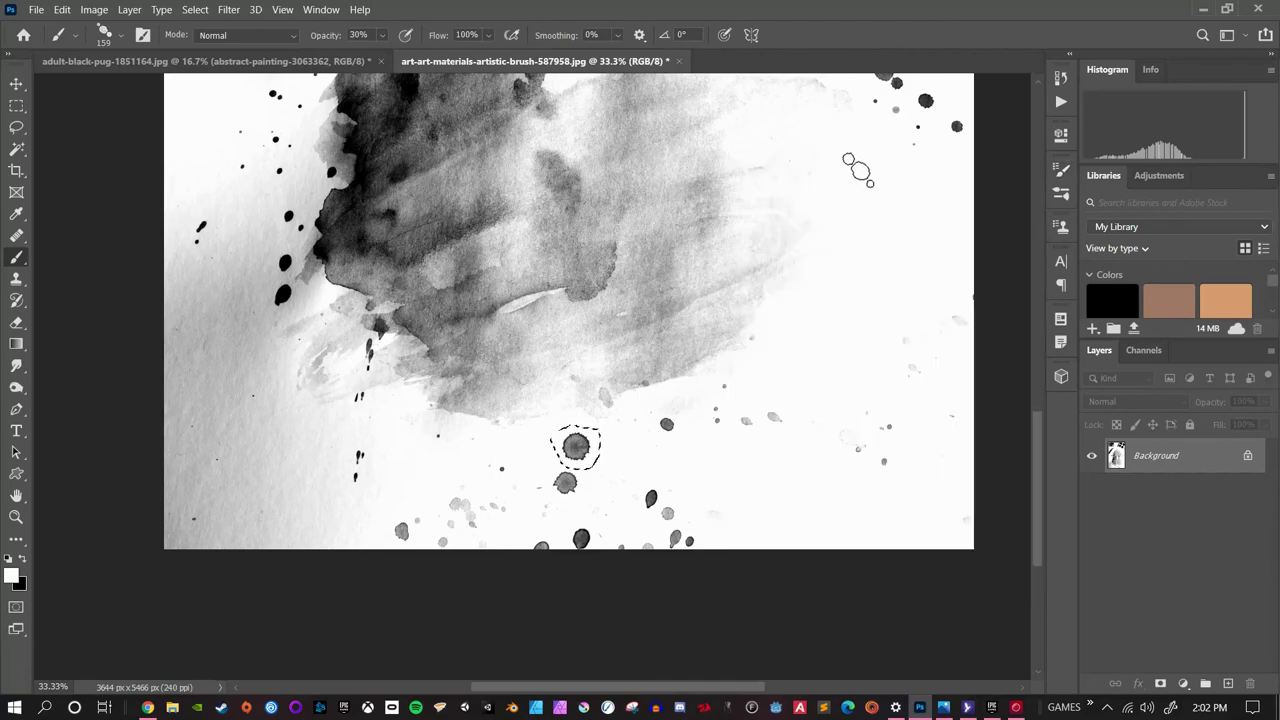
left_click(320, 62)
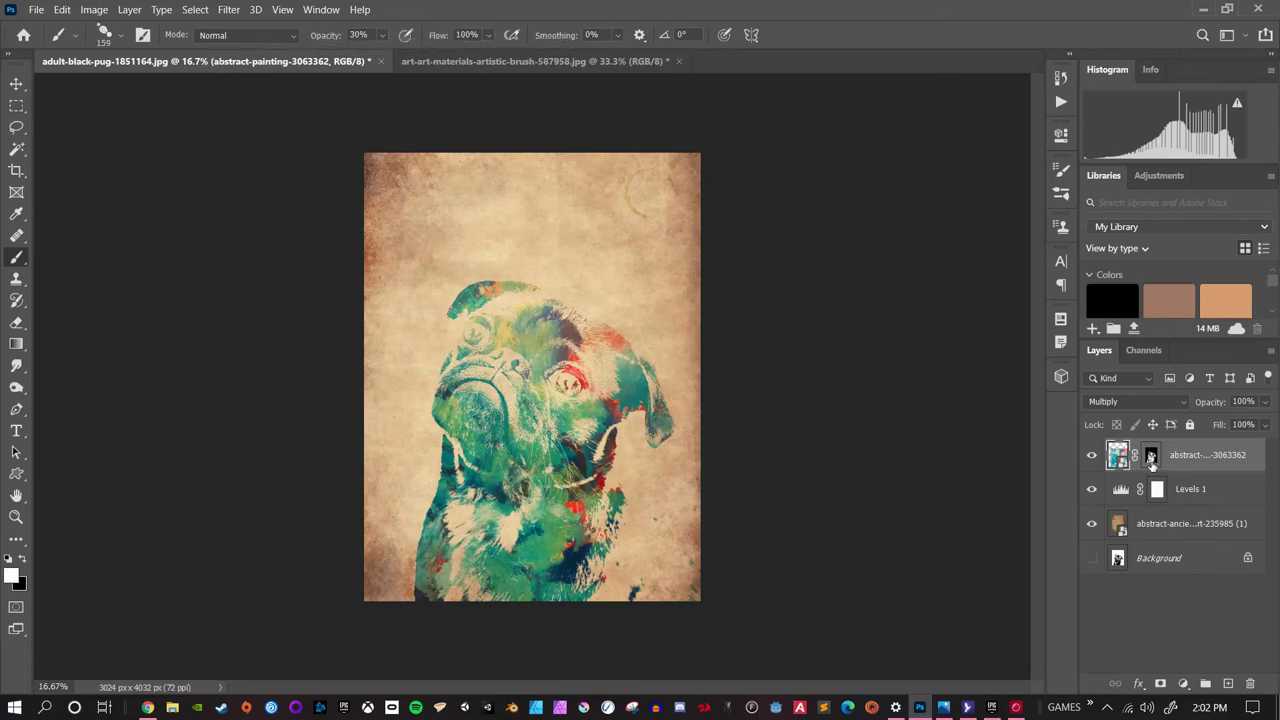
Step: Target the abstract-painting-3063362 layer mask, zoom in, and raise brush opacity to 100%
left_click(1151, 458)
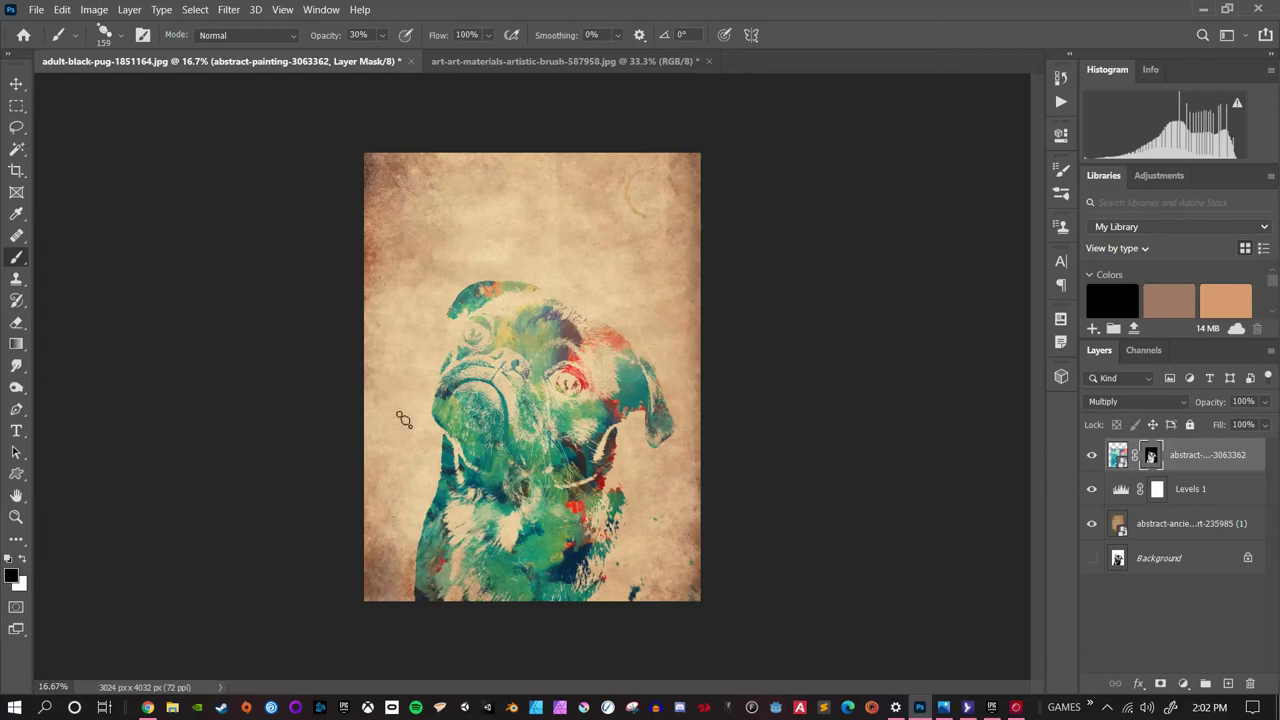
key("ctrl+plus")
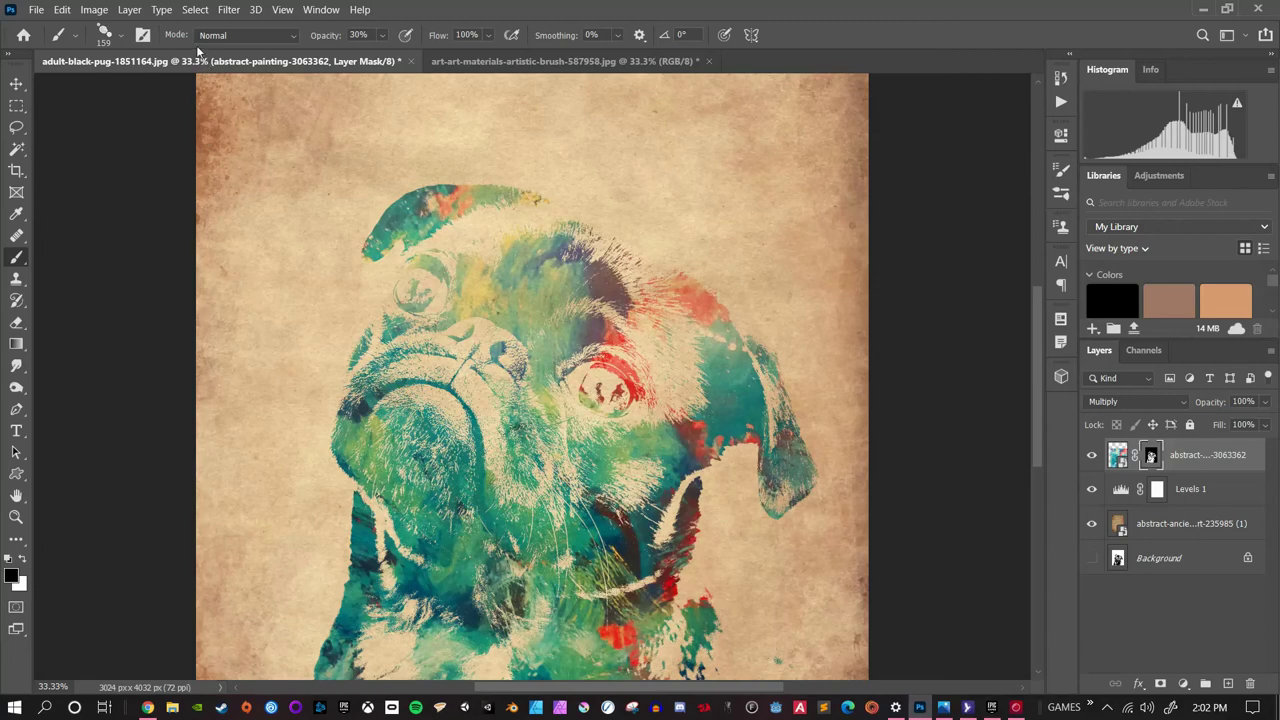
left_click_drag(344, 35, 437, 35)
key("bracketright")
Step: With white at 250 px, stamp splatters on the pug's brow and left cheek
left_click(21, 559)
key("bracketright")
key("bracketright")
left_click(726, 310)
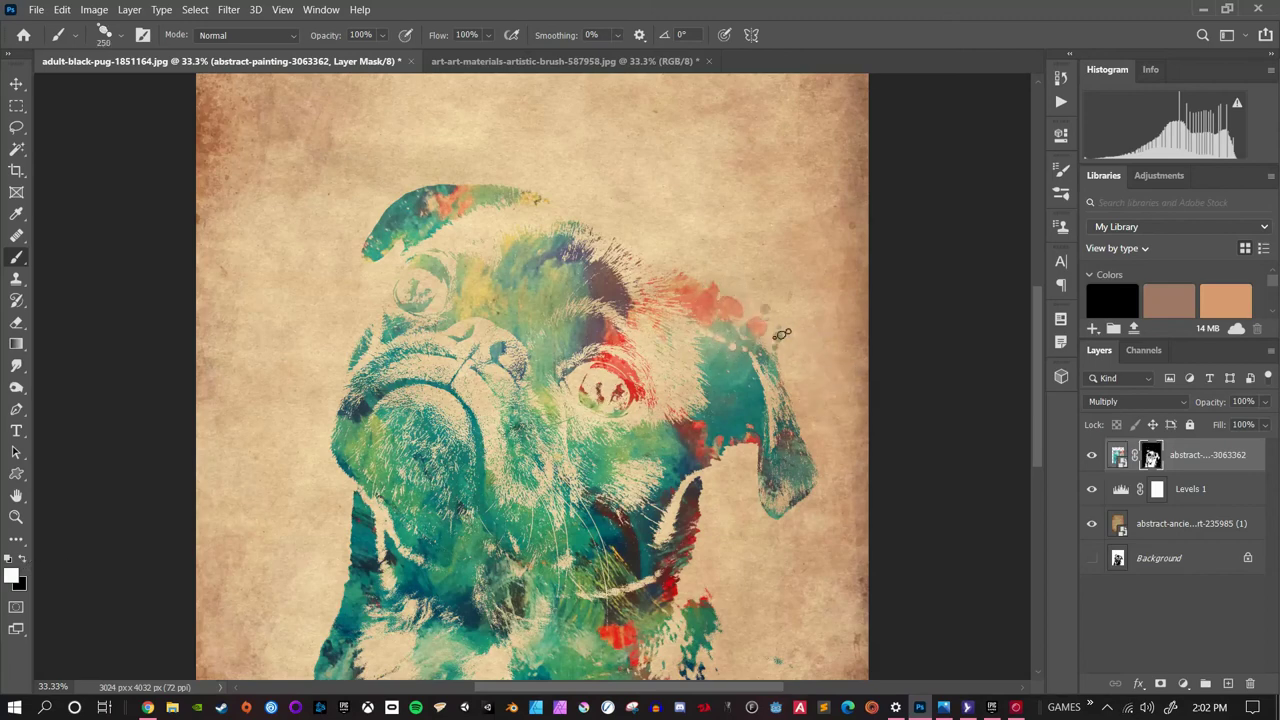
left_click(348, 364)
left_click(340, 394)
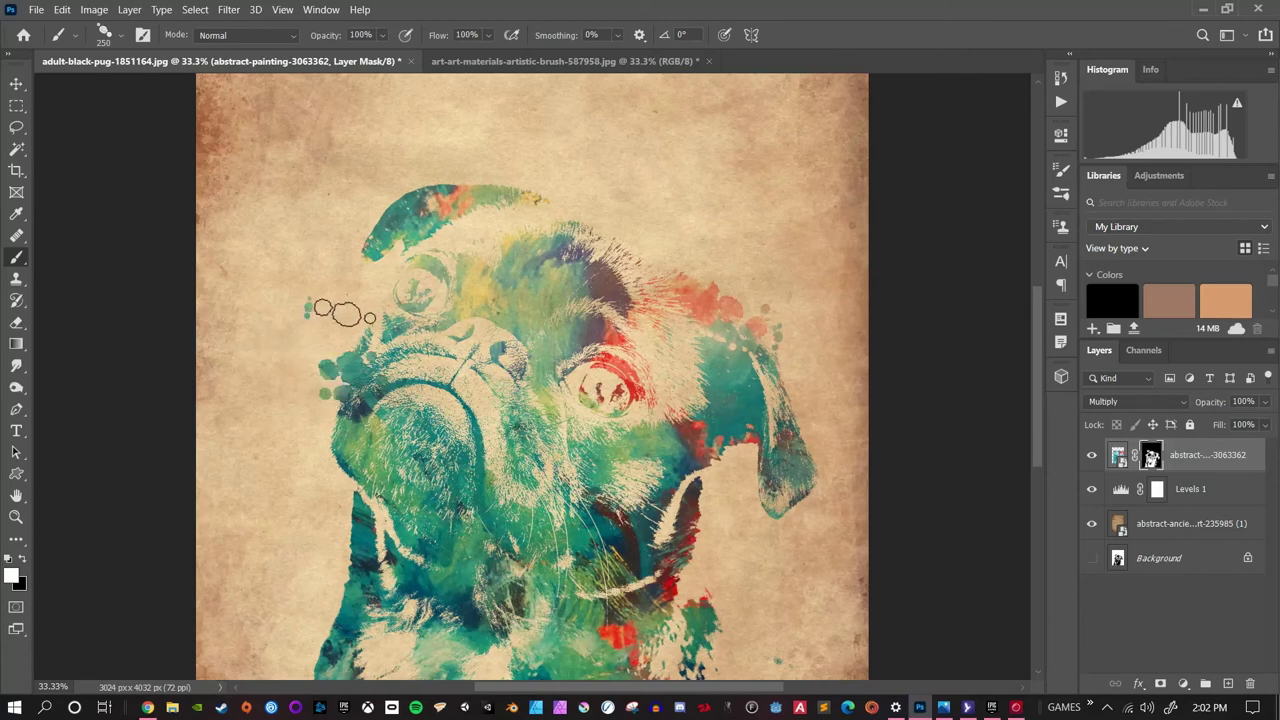
left_click(338, 316)
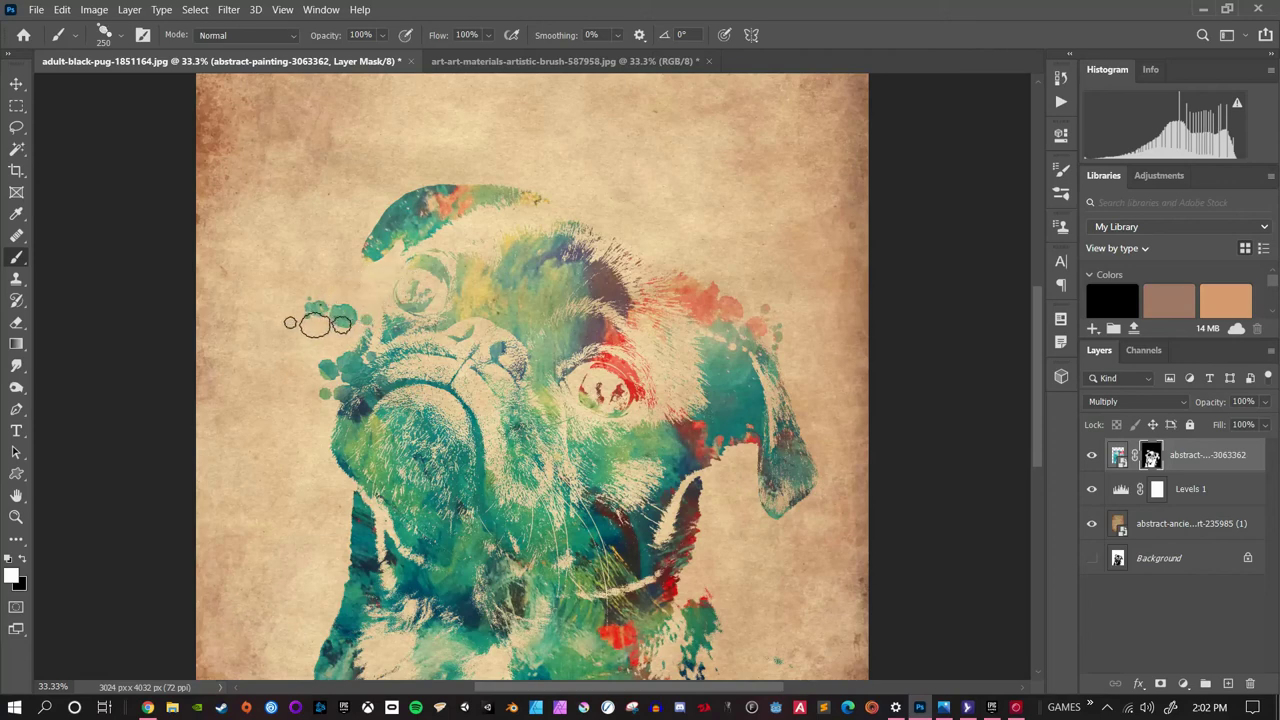
left_click(272, 317)
Step: Try splatter strokes down the pug's left side, undoing the stray one along the edge
mouse_move(270, 317)
left_mouse_down()
mouse_move(266, 384)
mouse_move(298, 466)
mouse_move(284, 501)
mouse_move(318, 500)
left_mouse_up()
key("ctrl+z")
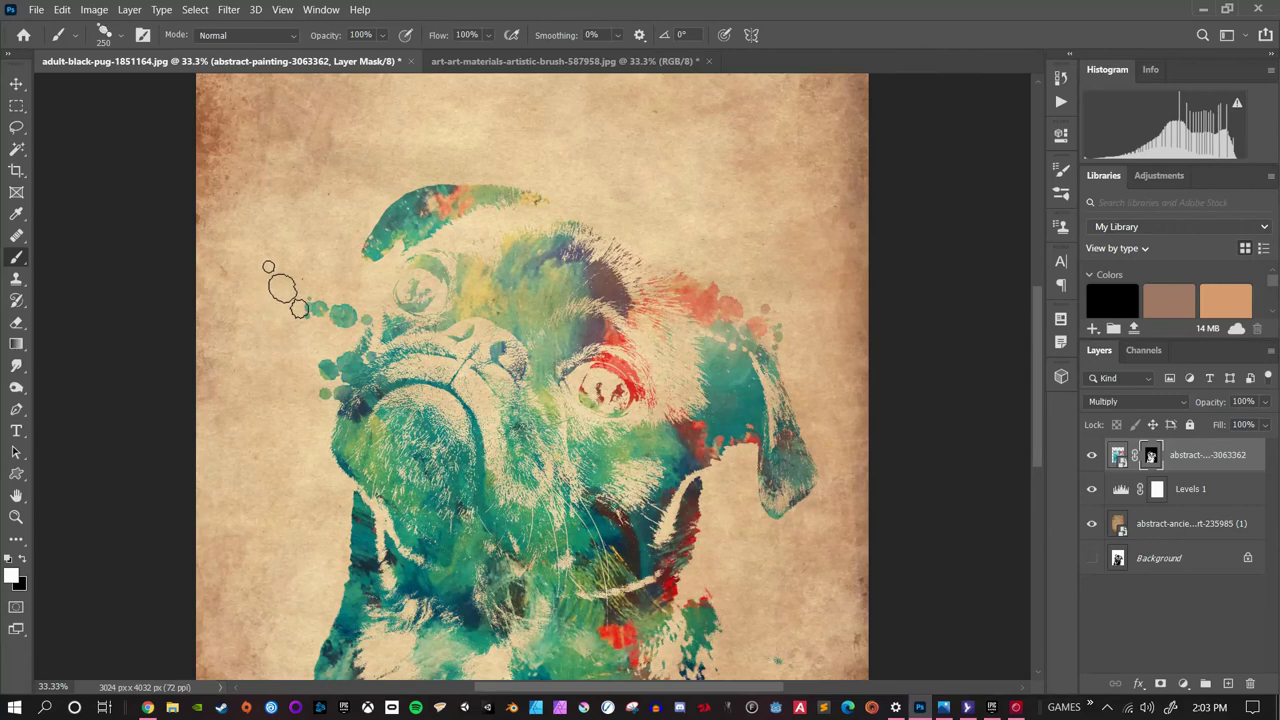
mouse_move(280, 318)
left_mouse_down()
mouse_move(257, 356)
mouse_move(270, 389)
mouse_move(260, 592)
left_mouse_up()
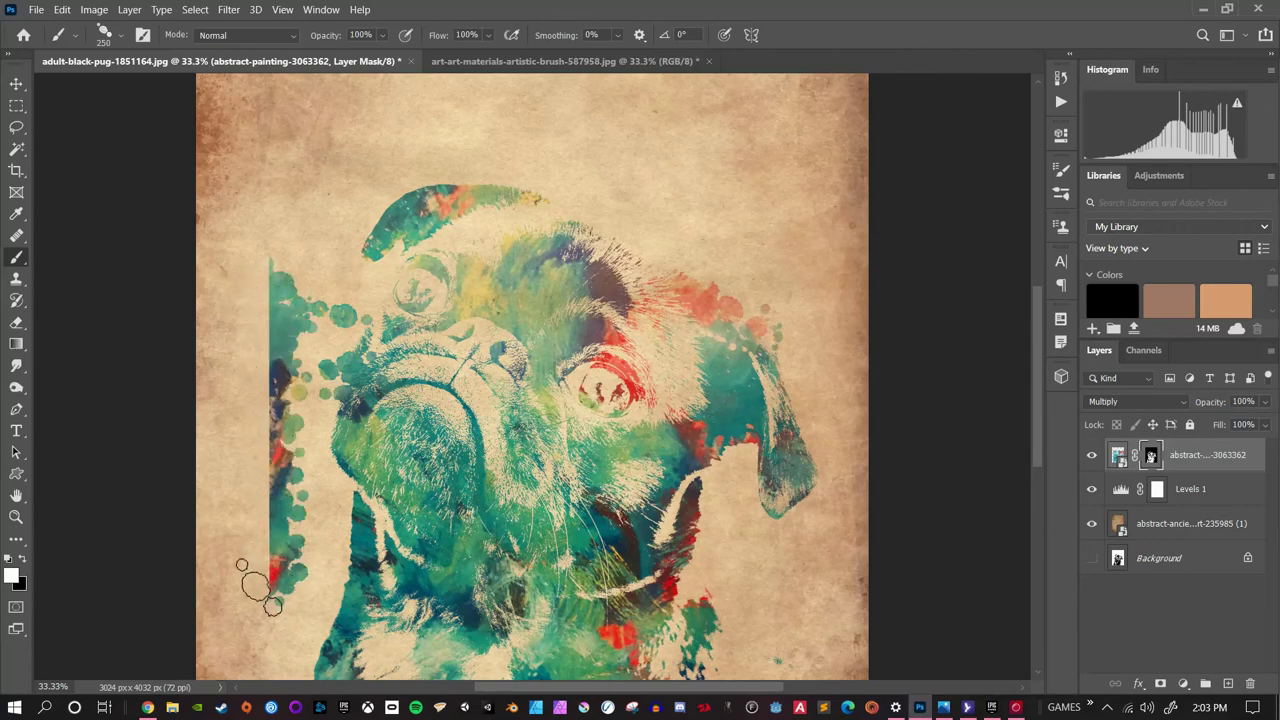
key("ctrl+z")
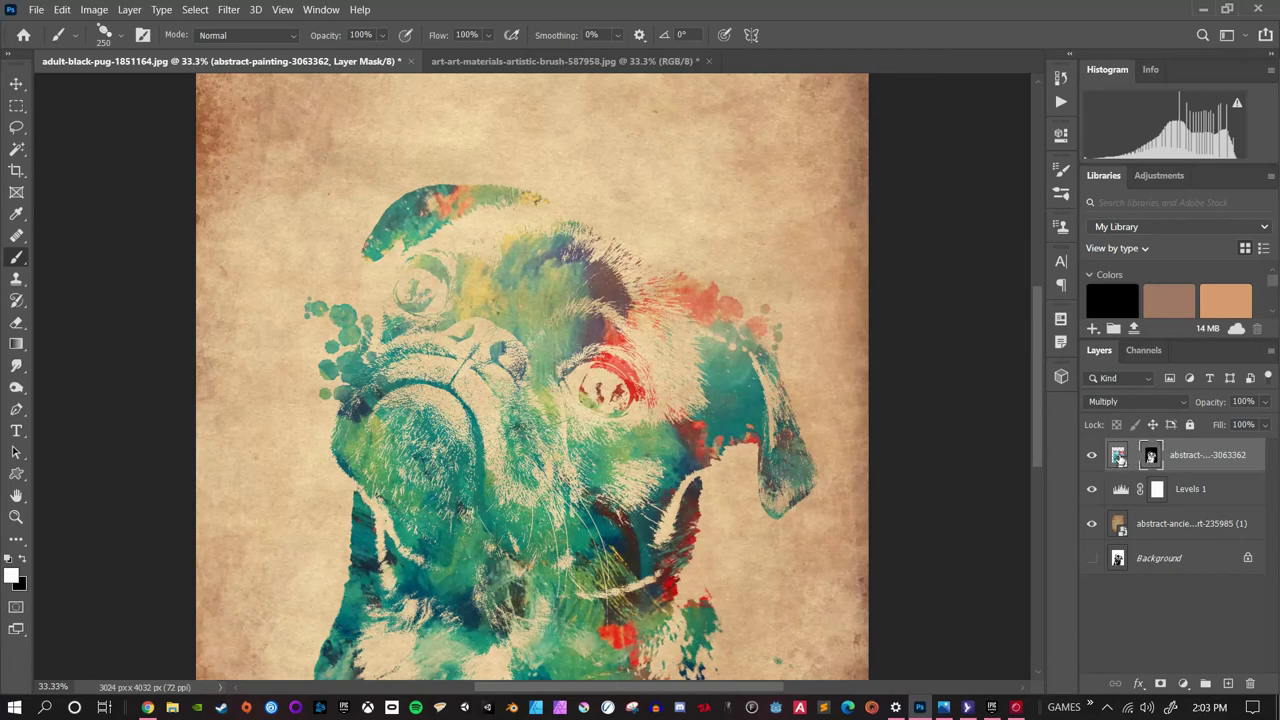
Step: Nudge the pug painting layer about 30 px by 9 px
left_click(1118, 456)
key("v")
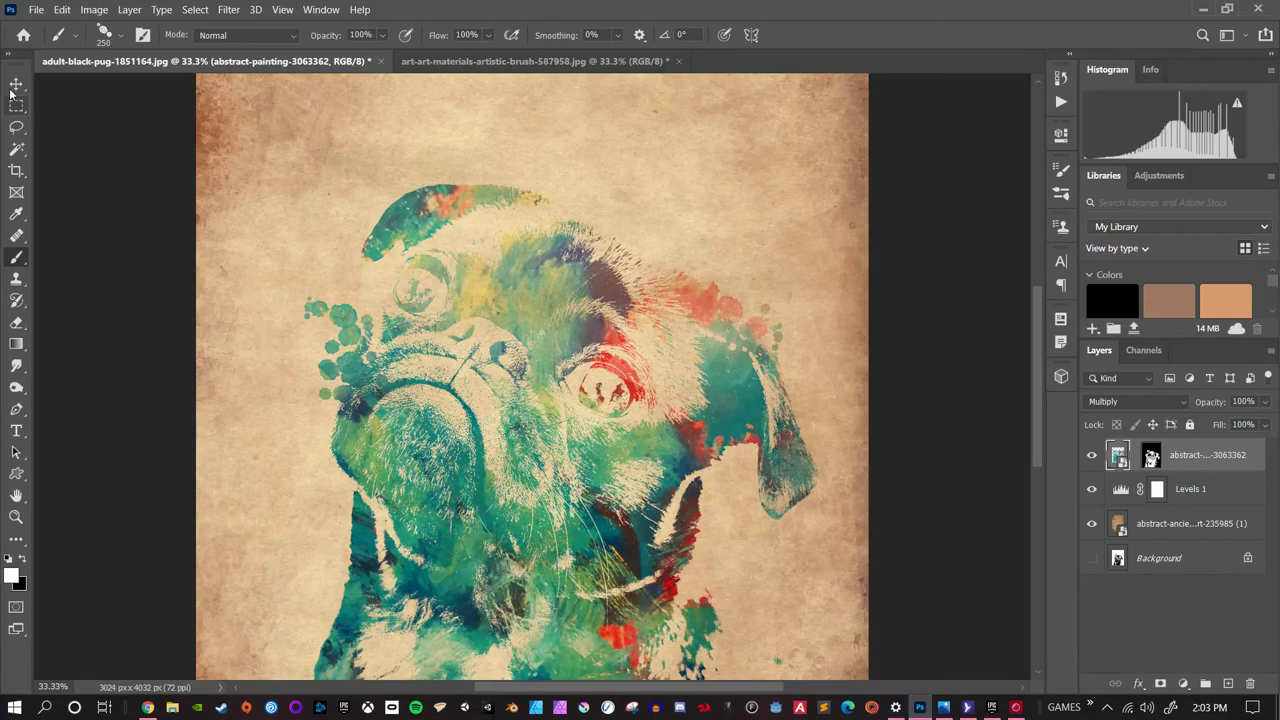
mouse_move(456, 291)
left_mouse_down()
mouse_move(418, 290)
mouse_move(470, 300)
left_mouse_up()
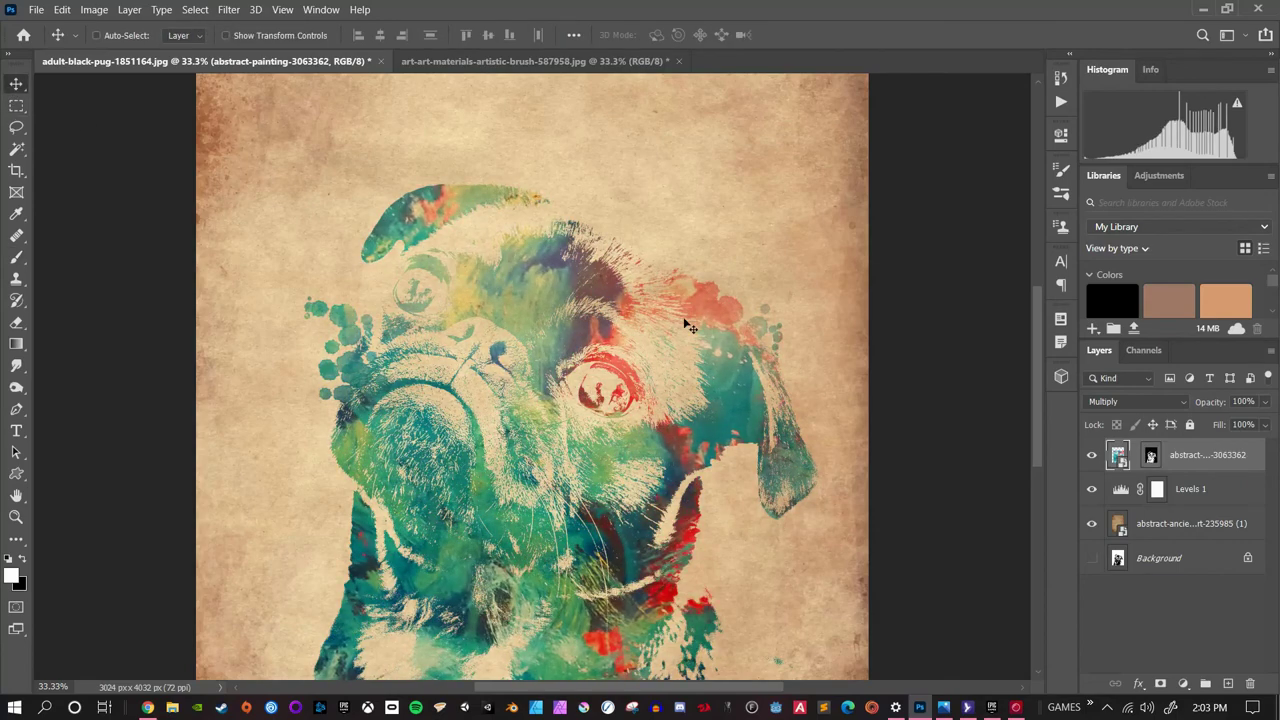
Step: Brush splatter dots and blobs onto the mask above the top of the pug's head
left_click(1152, 458)
key("b")
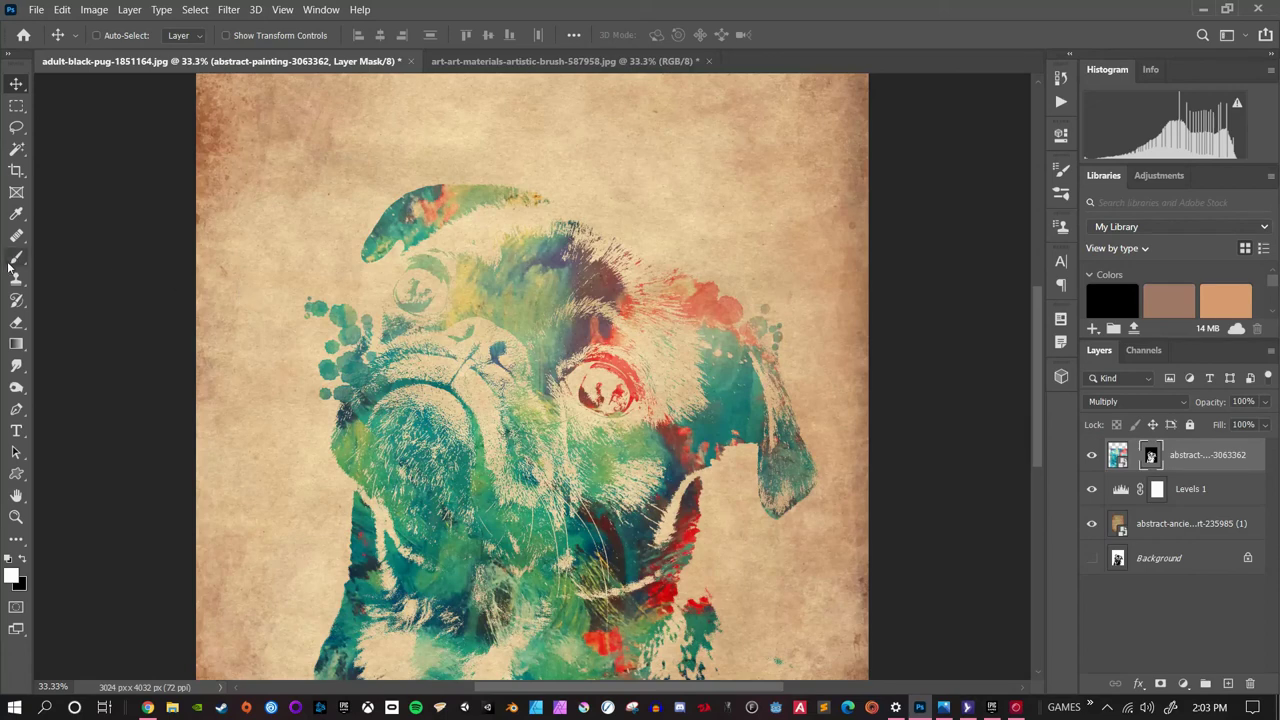
left_click_drag(523, 214, 562, 206)
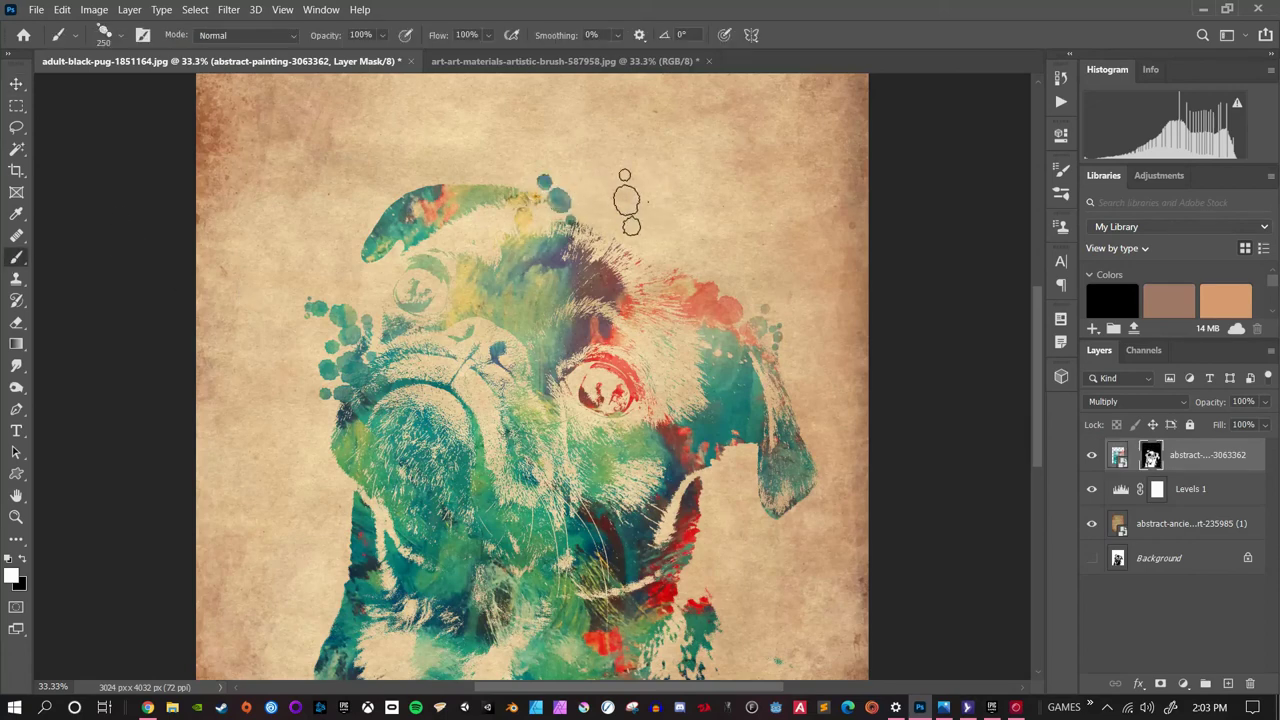
left_click_drag(472, 180, 520, 190)
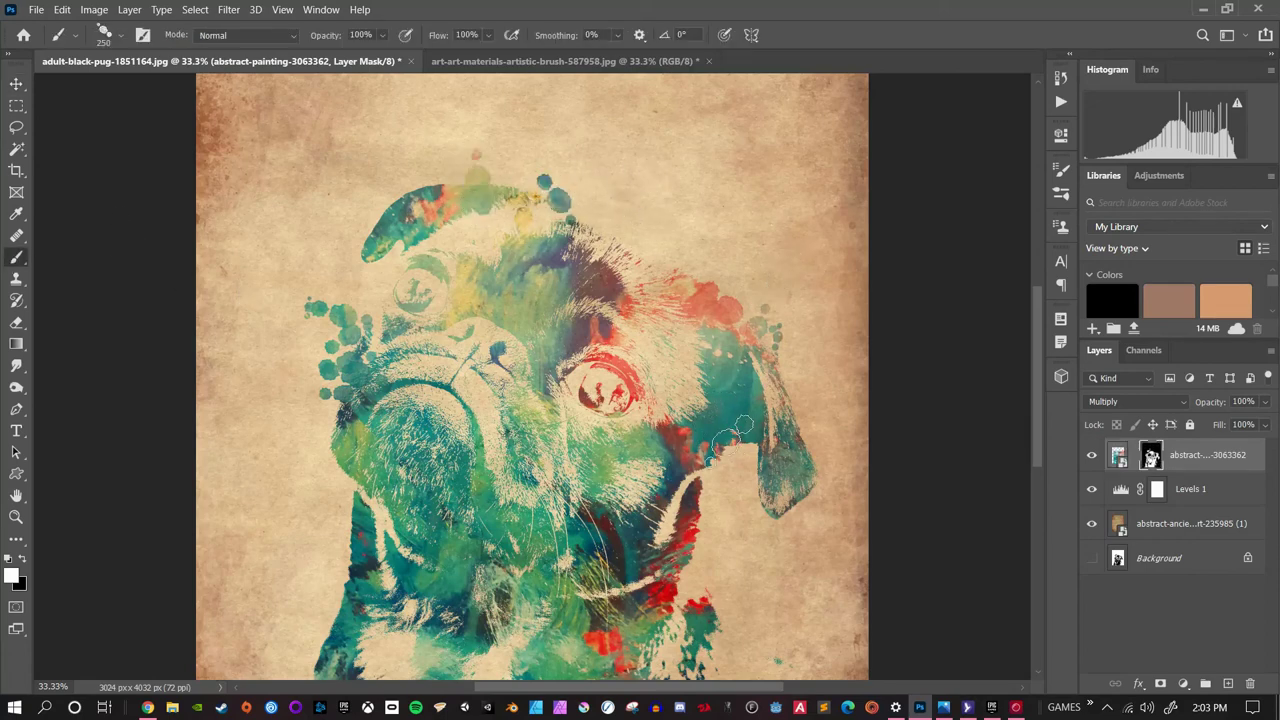
scroll(524, 515, "down", 3)
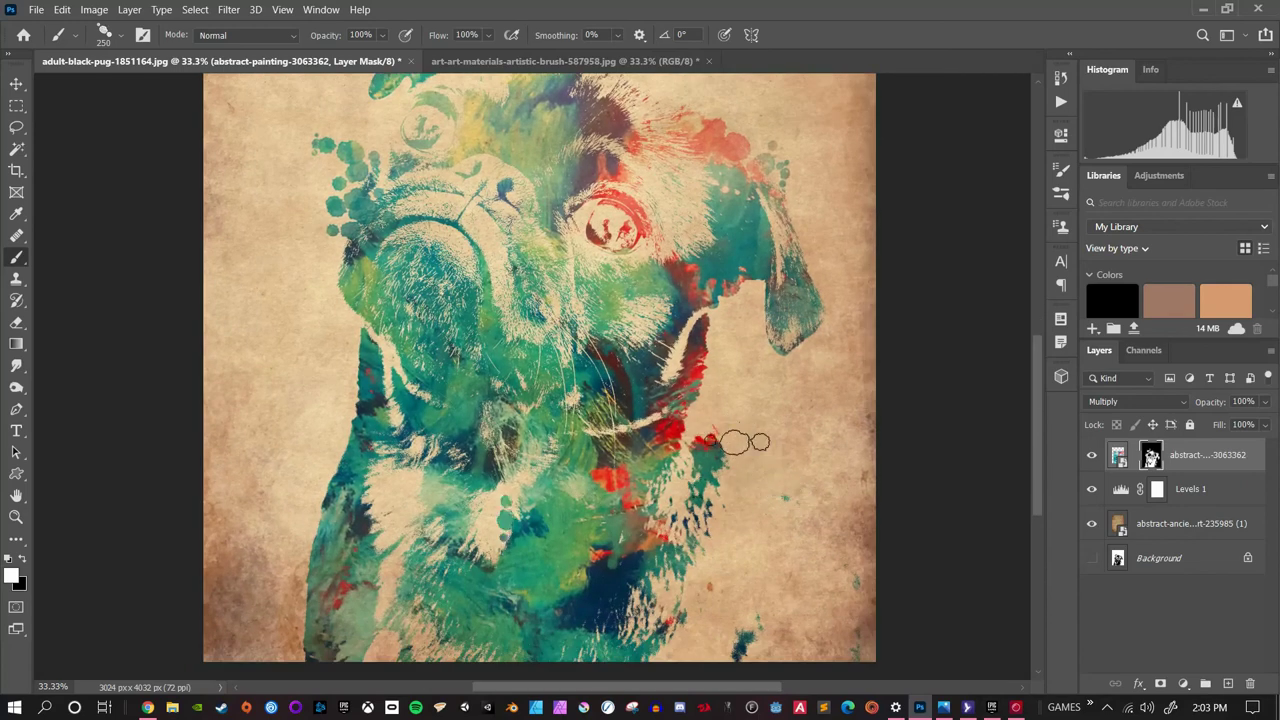
left_click(113, 36)
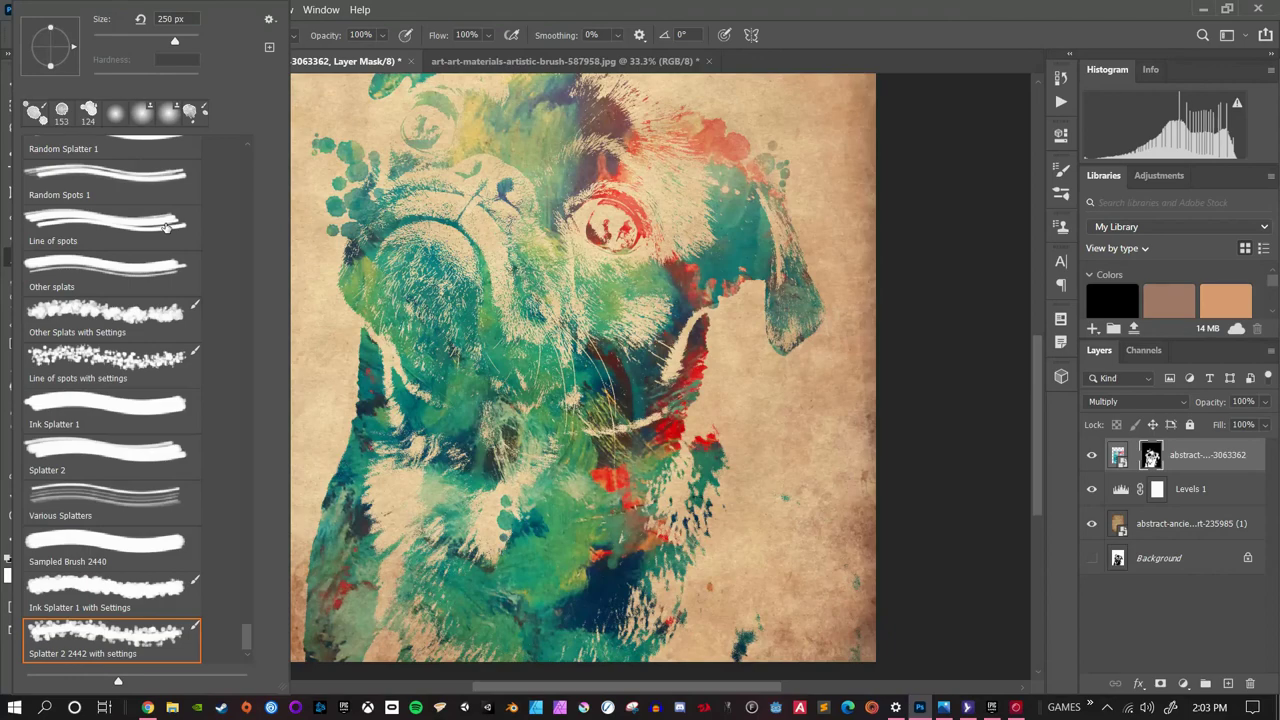
Step: Paint Ink Splatter 1 with Settings at 100% opacity down the right jowl and left edge
left_click(124, 594)
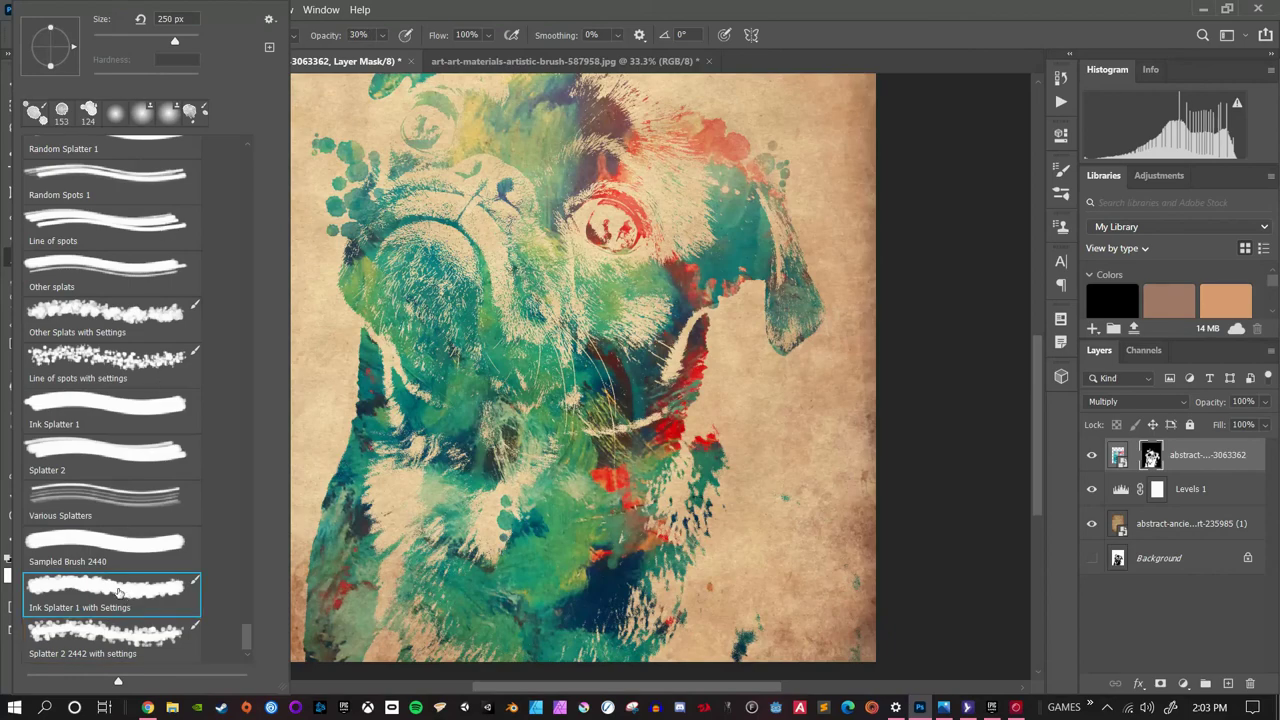
left_click(712, 394)
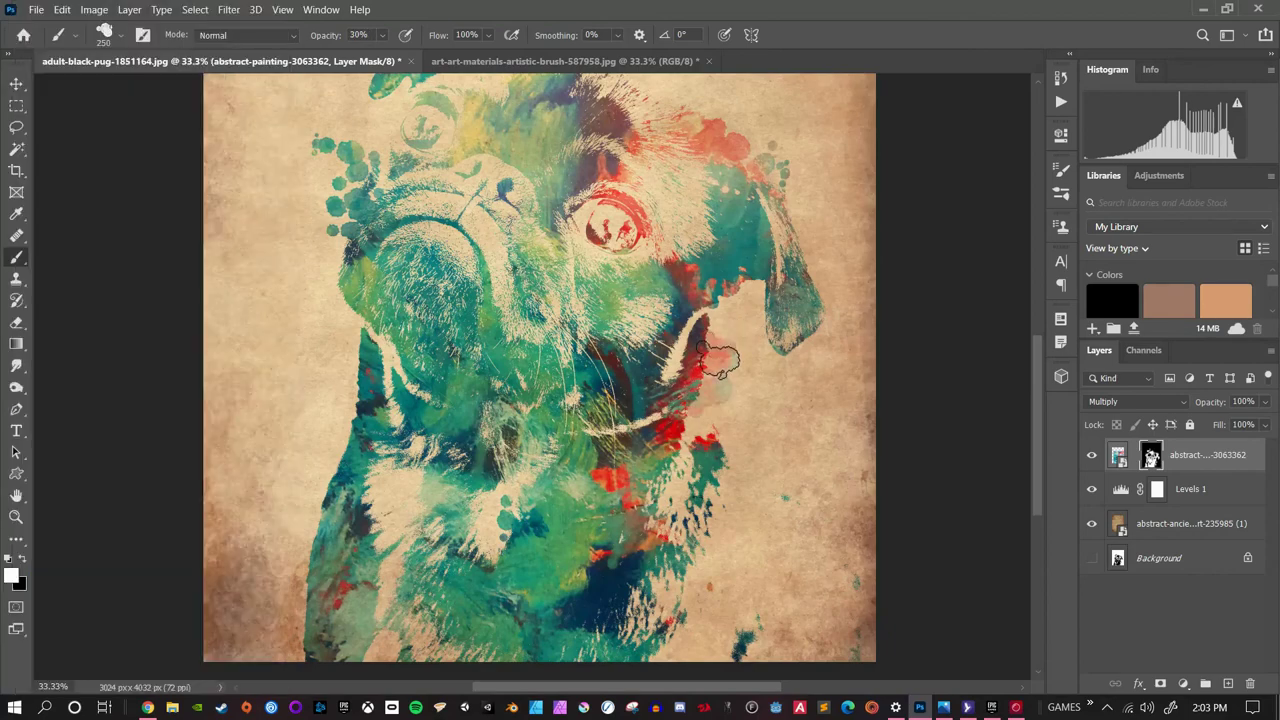
left_click_drag(326, 37, 362, 35)
mouse_move(700, 307)
left_mouse_down()
mouse_move(720, 340)
mouse_move(712, 420)
mouse_move(715, 470)
mouse_move(725, 465)
left_mouse_up()
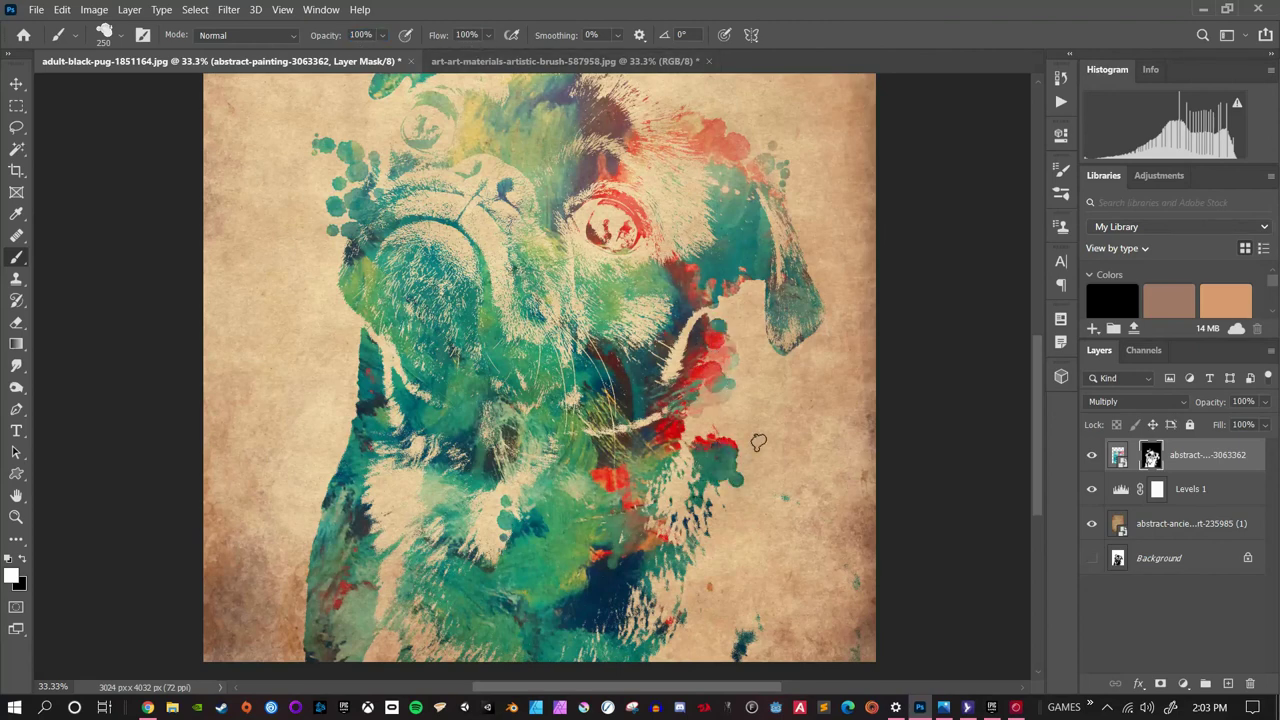
left_click_drag(345, 458, 342, 420)
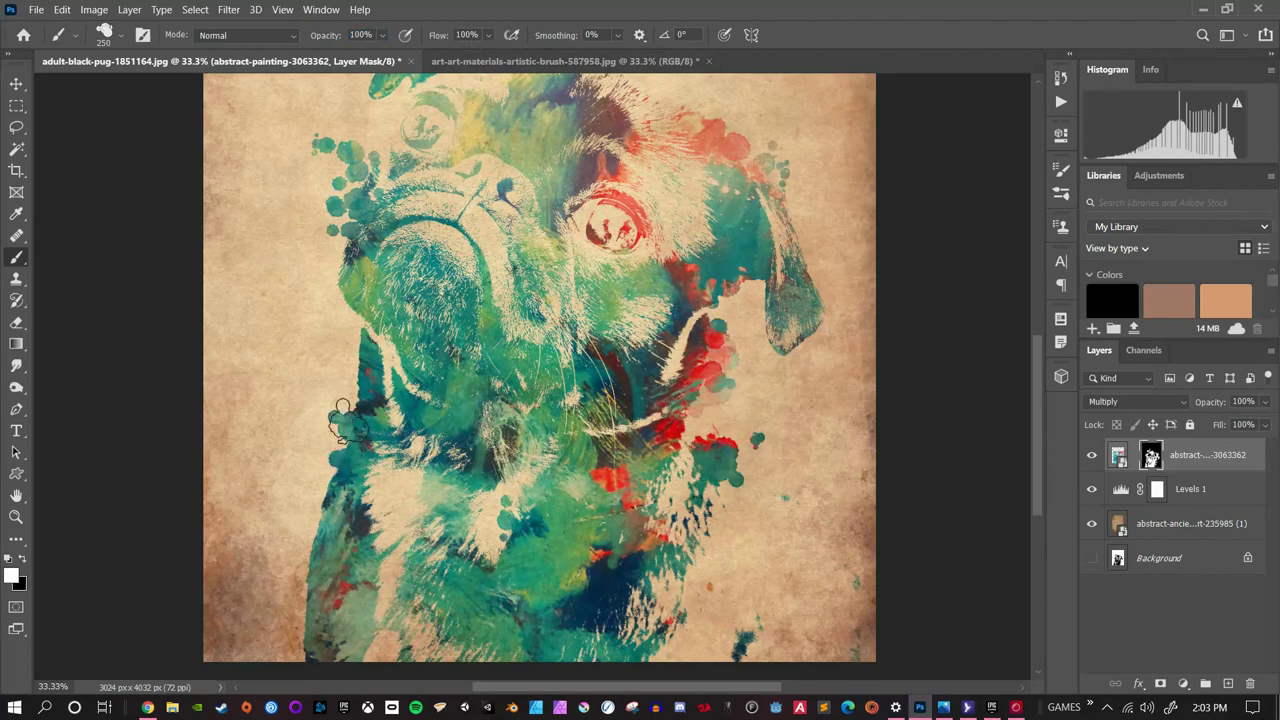
Step: In black, stamp beige paper spots into the lower body and hide paint around the right ear
left_click(23, 560)
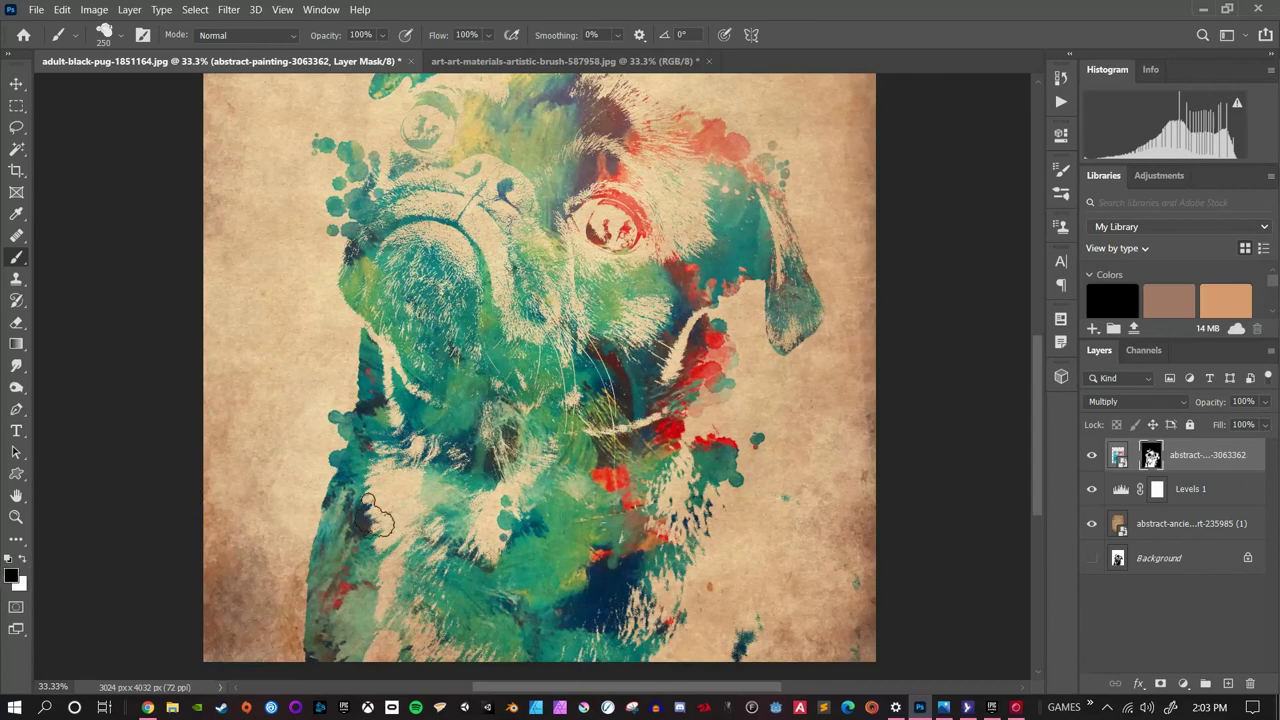
left_click_drag(378, 517, 357, 537)
left_click(355, 535)
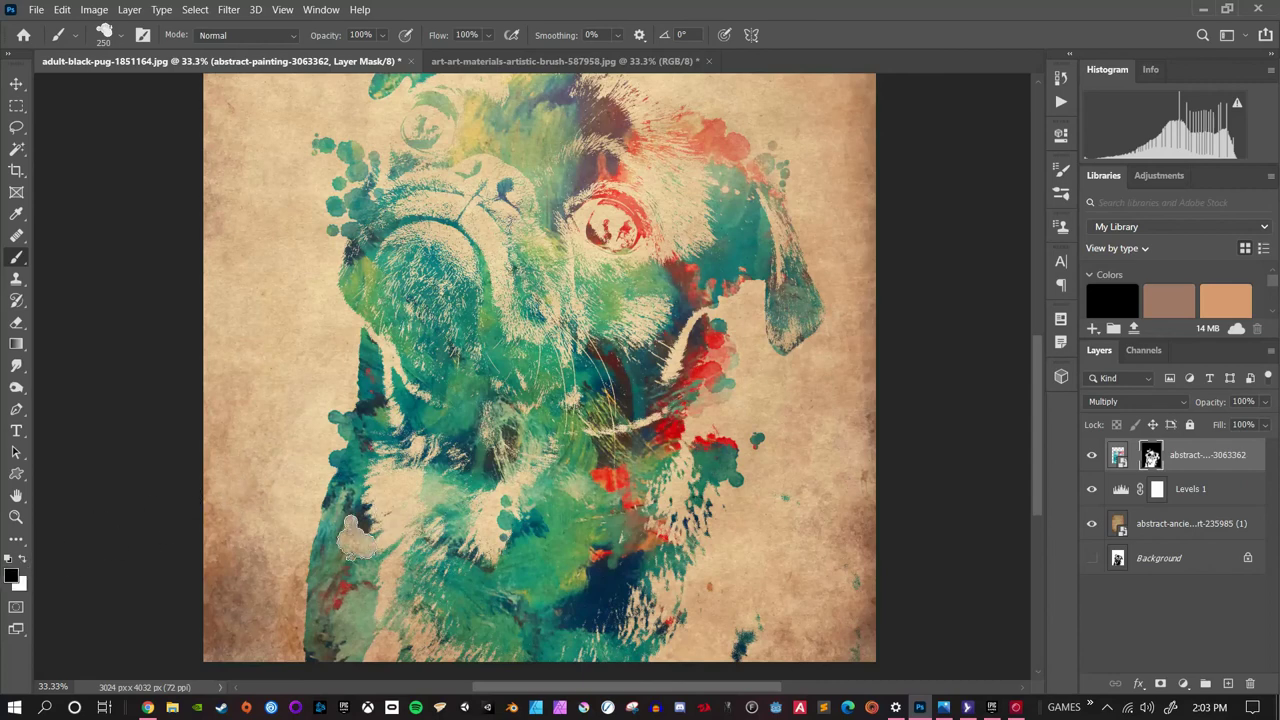
left_click(508, 595)
left_click(594, 528)
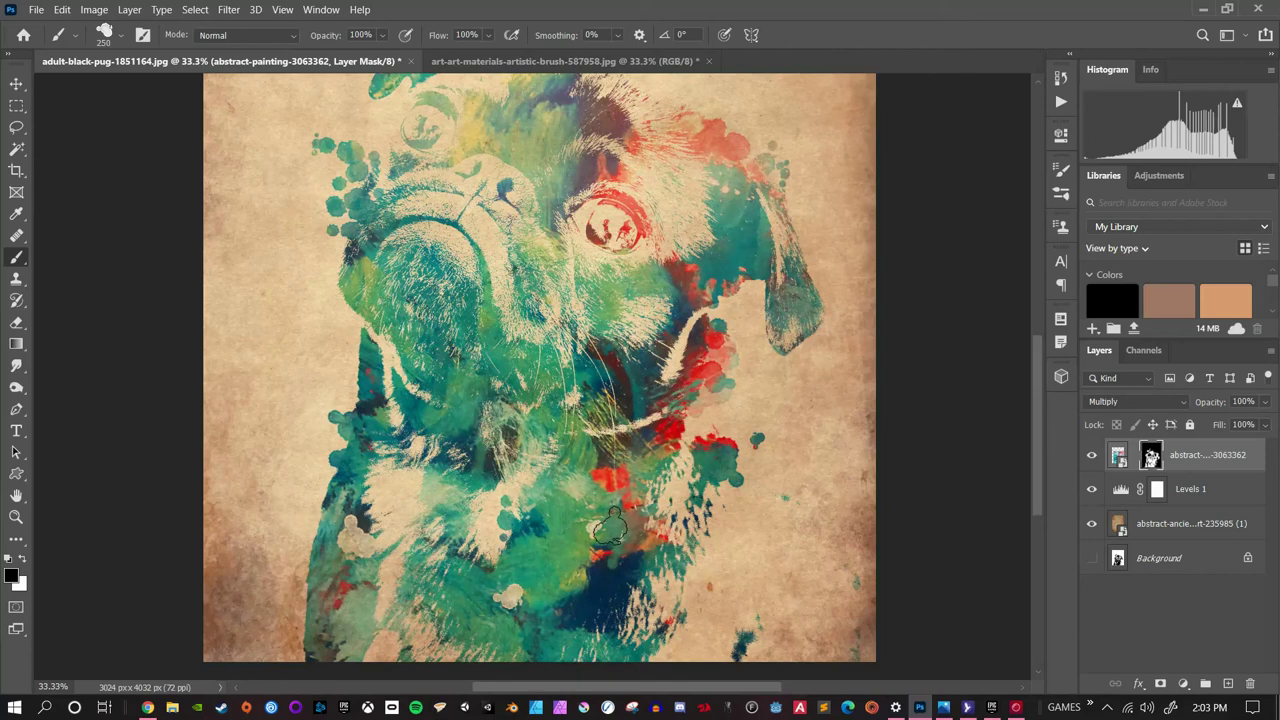
left_click(606, 550)
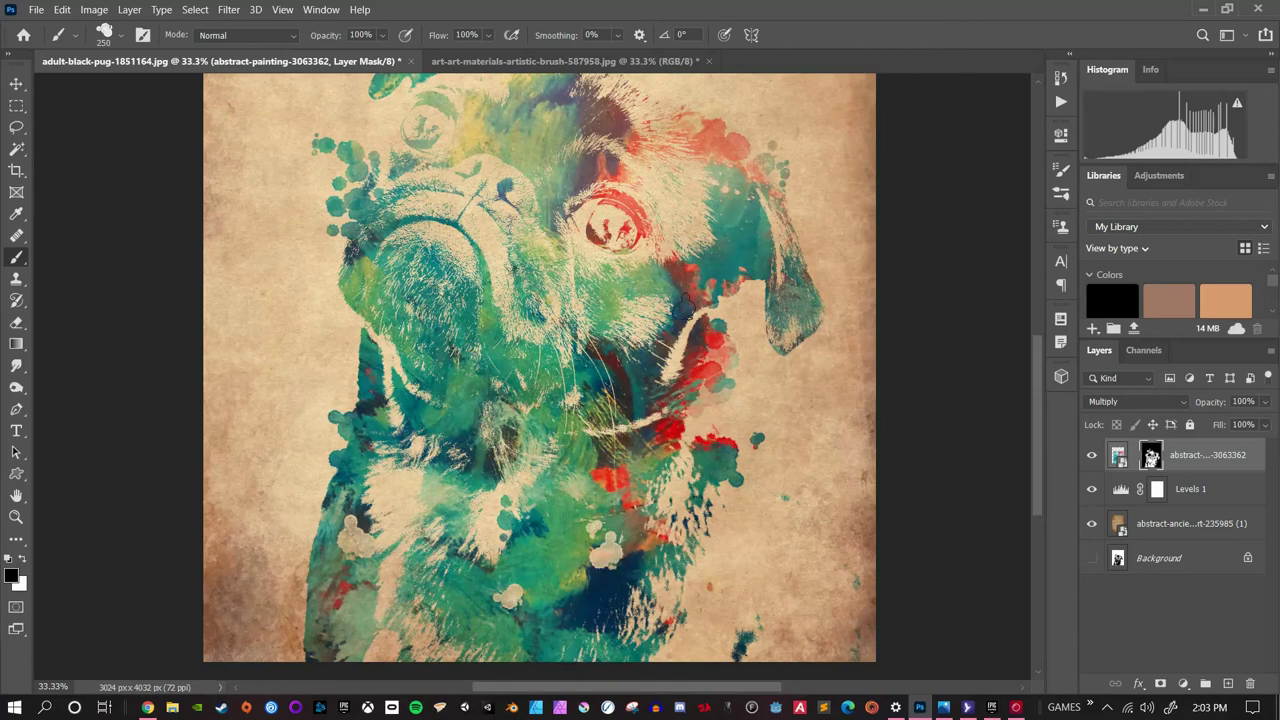
mouse_move(805, 305)
left_mouse_down()
mouse_move(778, 290)
mouse_move(765, 245)
left_mouse_up()
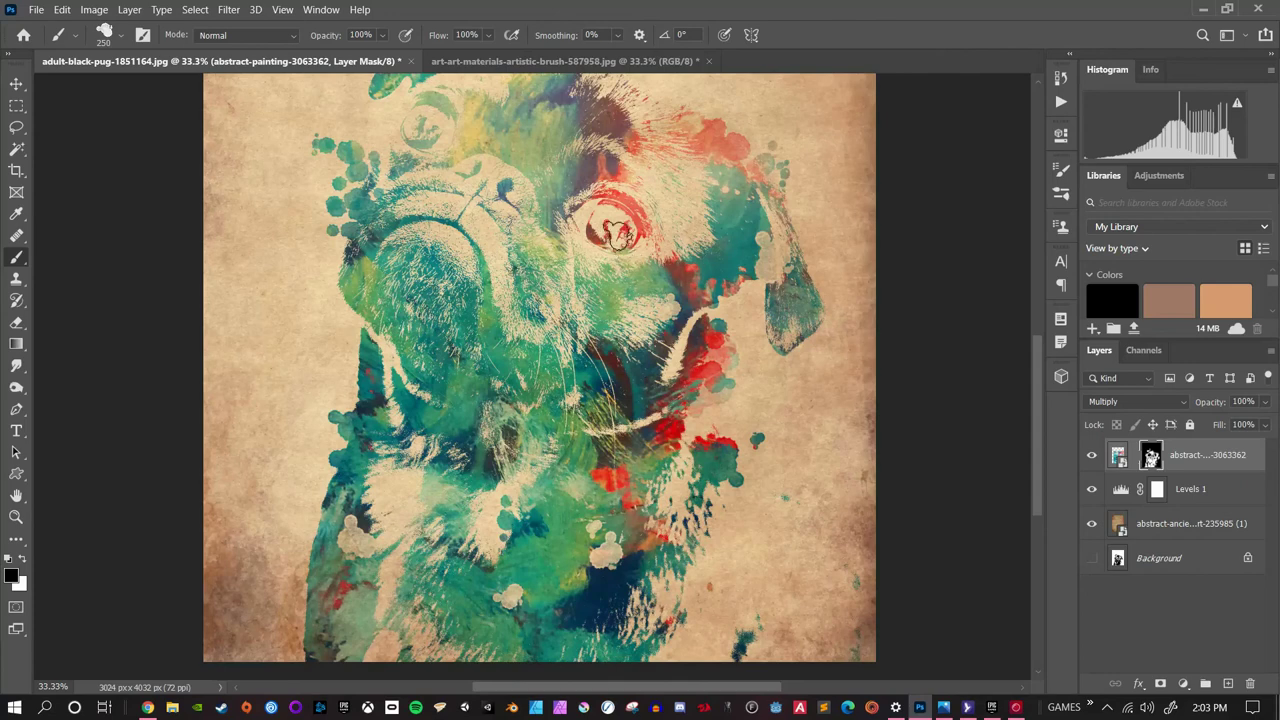
scroll(585, 214, "up", 1)
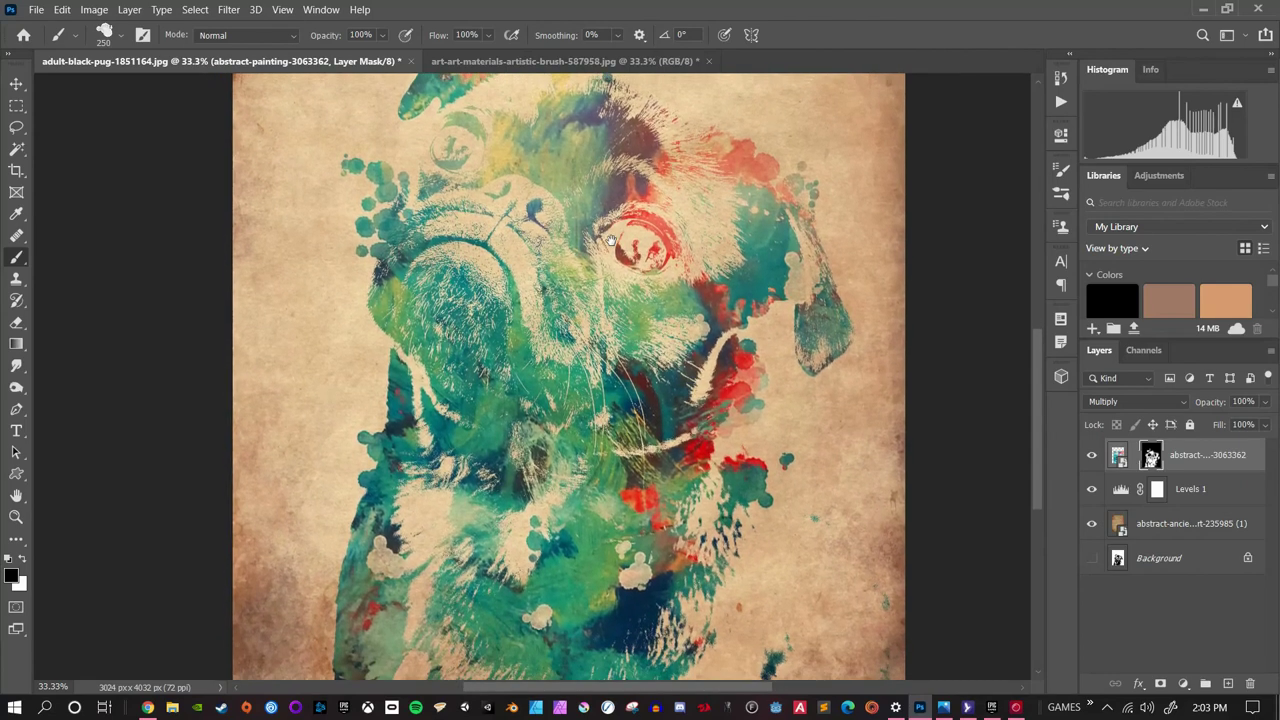
scroll(610, 231, "up", 1)
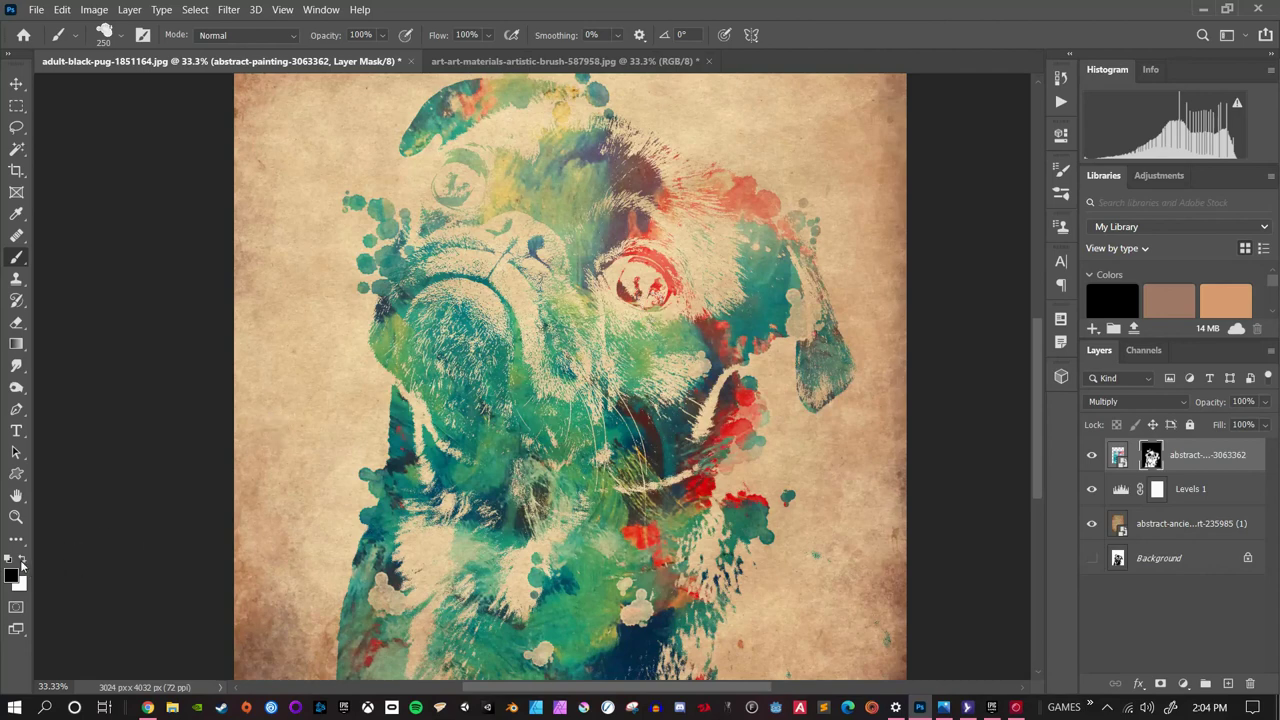
Step: Switch to white at 29% opacity and softly reveal teal and green around the left cheek
left_click(22, 560)
left_click_drag(332, 38, 270, 51)
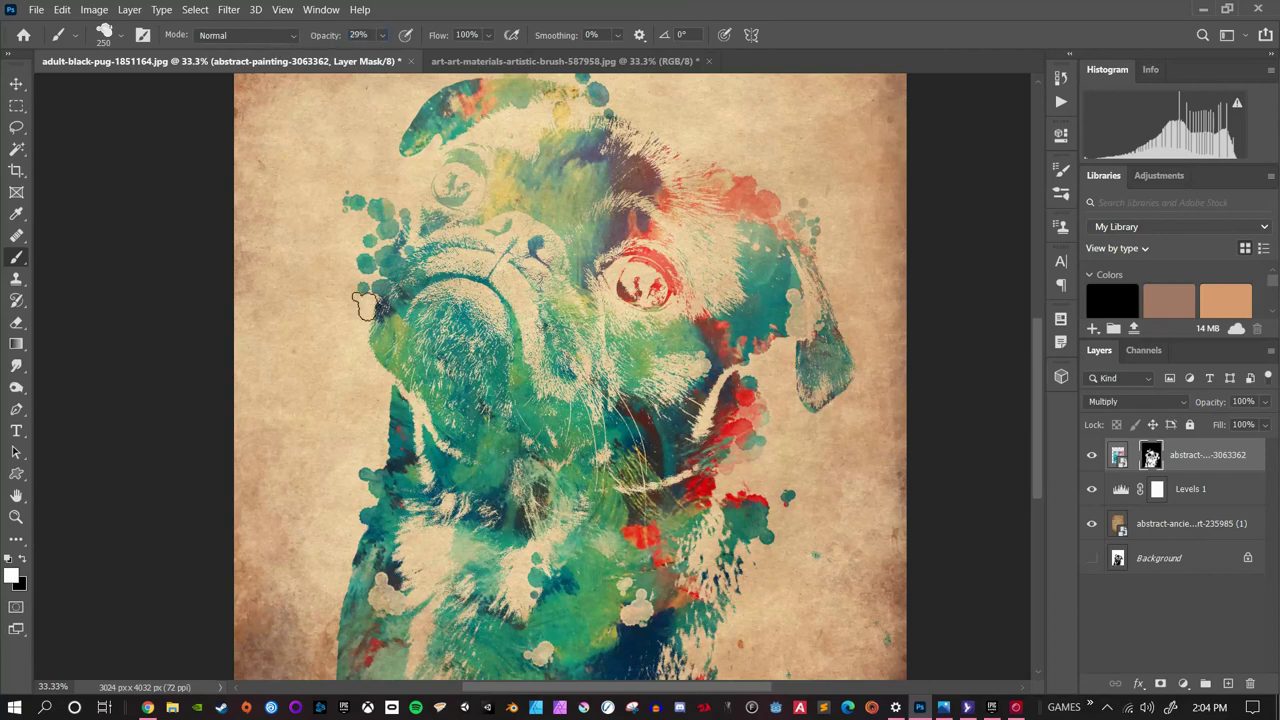
left_click(361, 416)
mouse_move(352, 432)
left_mouse_down()
mouse_move(384, 388)
mouse_move(397, 420)
left_mouse_up()
left_click_drag(395, 370, 388, 378)
Step: Softly reveal teal below the ear, red at the ear top, and teal between eye and ear
mouse_move(790, 455)
left_mouse_down()
mouse_move(760, 455)
mouse_move(785, 465)
mouse_move(793, 428)
mouse_move(825, 430)
mouse_move(768, 405)
mouse_move(735, 361)
left_mouse_up()
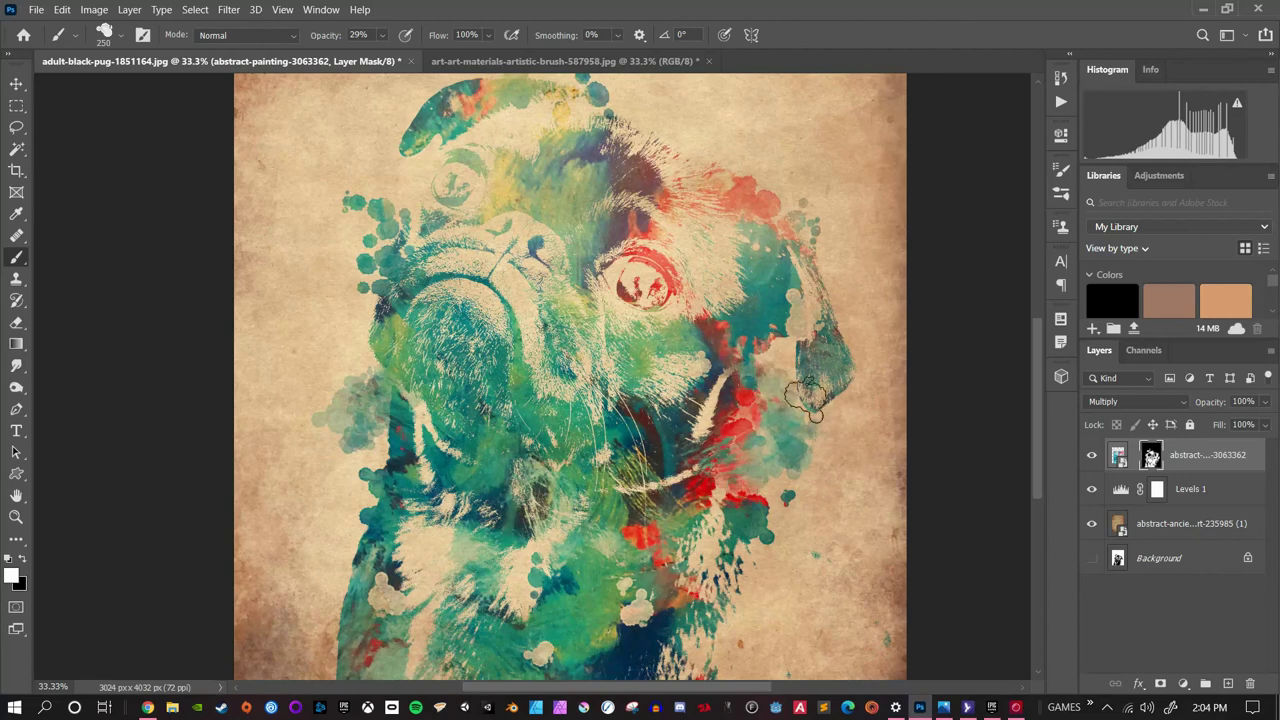
mouse_move(760, 200)
left_mouse_down()
mouse_move(799, 186)
mouse_move(792, 225)
mouse_move(834, 254)
mouse_move(812, 265)
mouse_move(833, 233)
mouse_move(826, 270)
mouse_move(841, 288)
mouse_move(827, 243)
mouse_move(748, 209)
mouse_move(740, 180)
mouse_move(700, 143)
mouse_move(746, 177)
mouse_move(669, 195)
mouse_move(685, 167)
mouse_move(633, 150)
left_mouse_up()
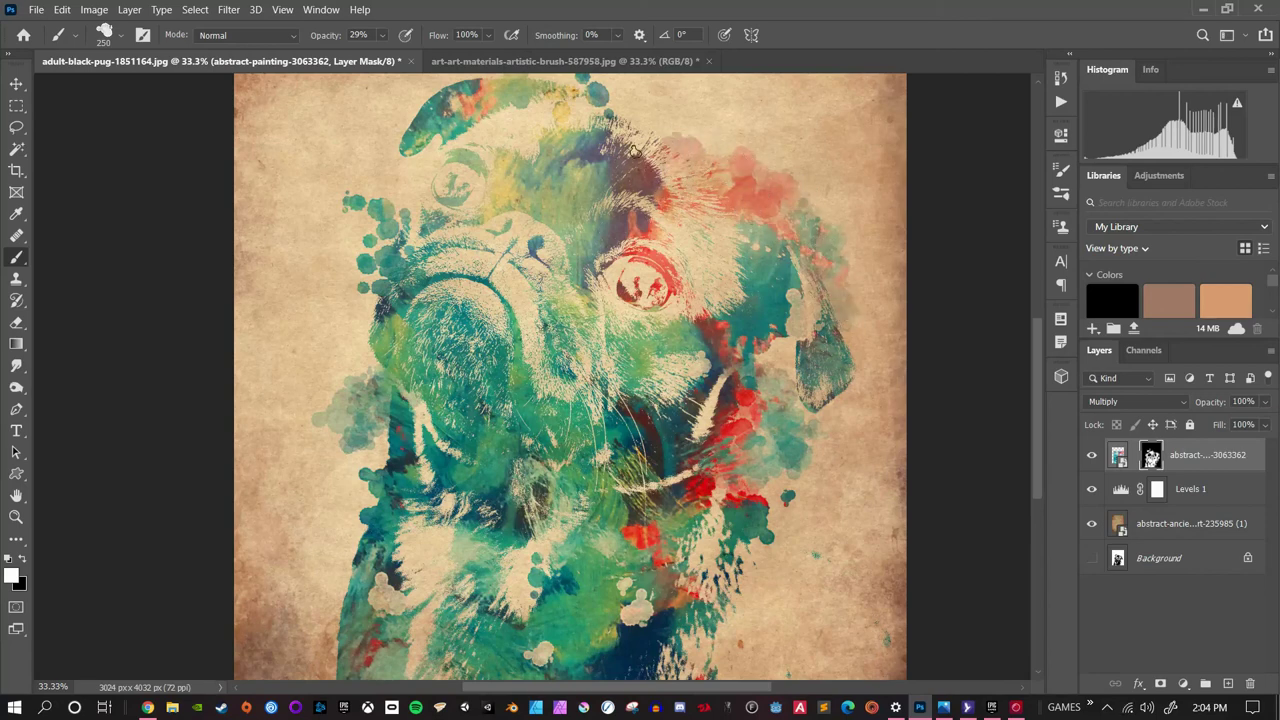
mouse_move(680, 331)
left_mouse_down()
mouse_move(732, 320)
mouse_move(714, 291)
mouse_move(734, 302)
mouse_move(718, 262)
mouse_move(734, 272)
mouse_move(756, 244)
mouse_move(796, 266)
left_mouse_up()
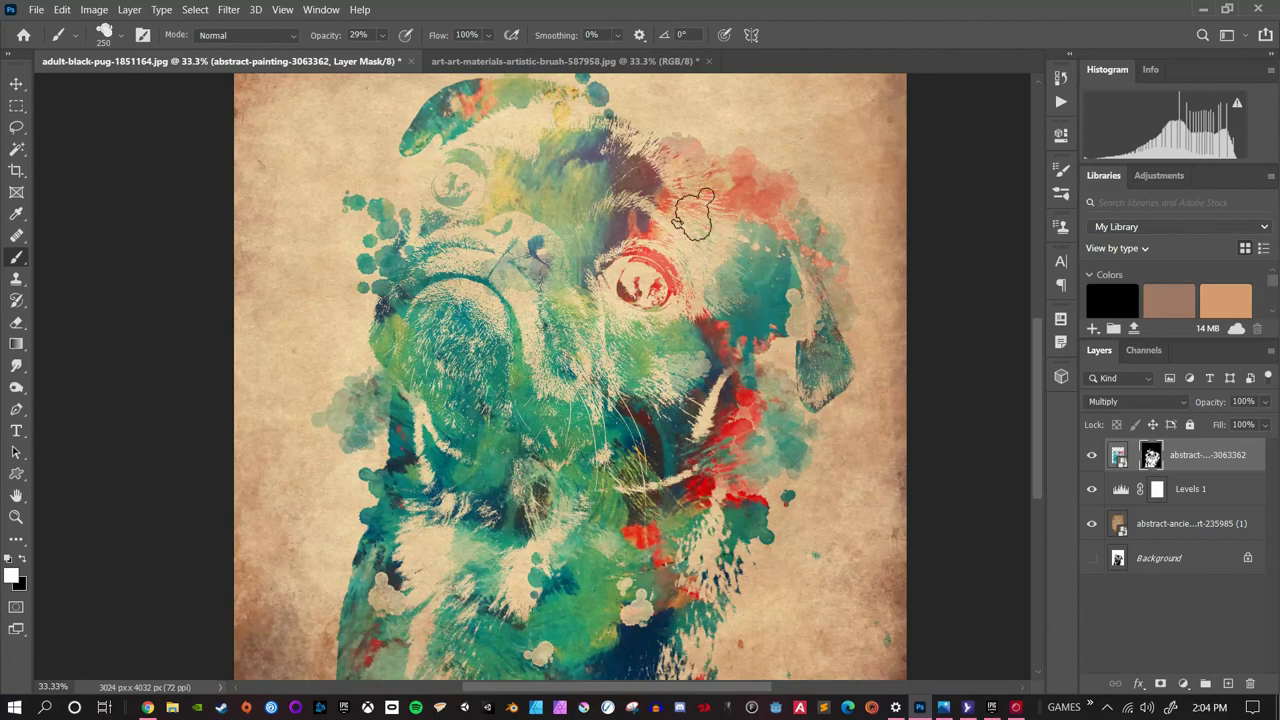
key("ctrl+minus")
key("ctrl+minus")
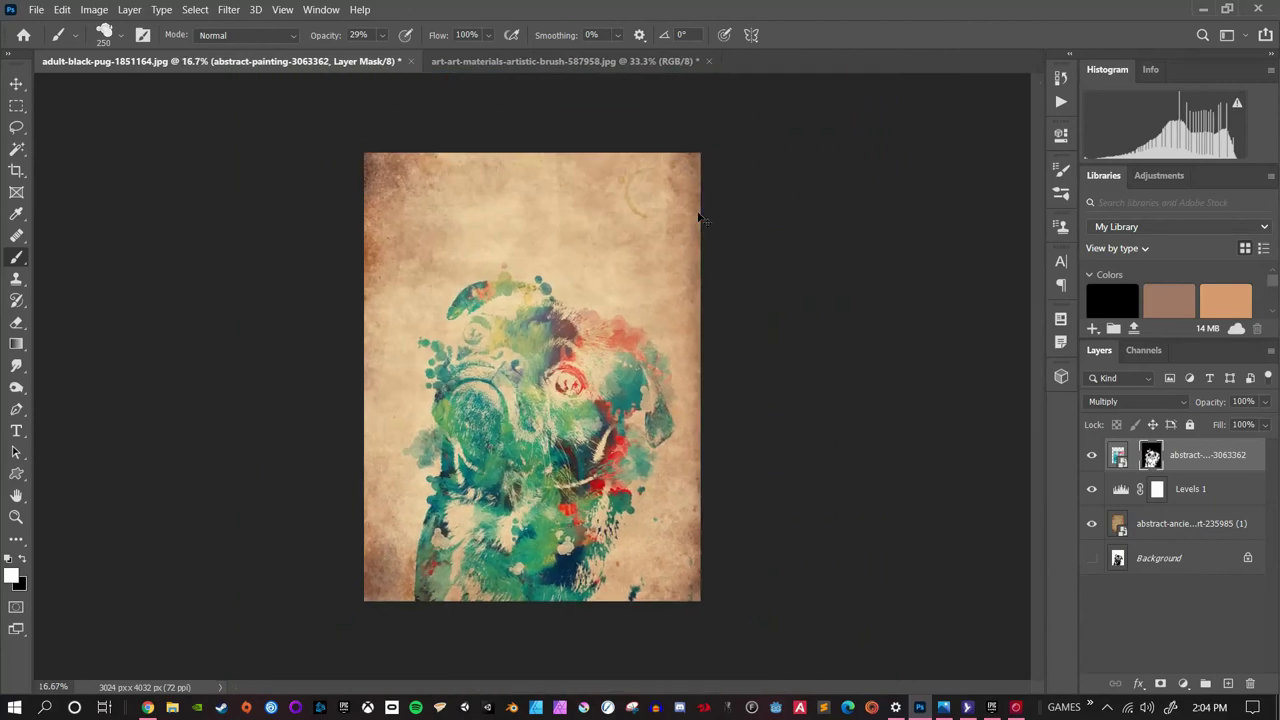
Step: Lighten the dark purple patch on the pug's upper-right head into soft pink
mouse_move(586, 296)
left_mouse_down()
mouse_move(638, 322)
mouse_move(561, 298)
mouse_move(509, 318)
left_mouse_up()
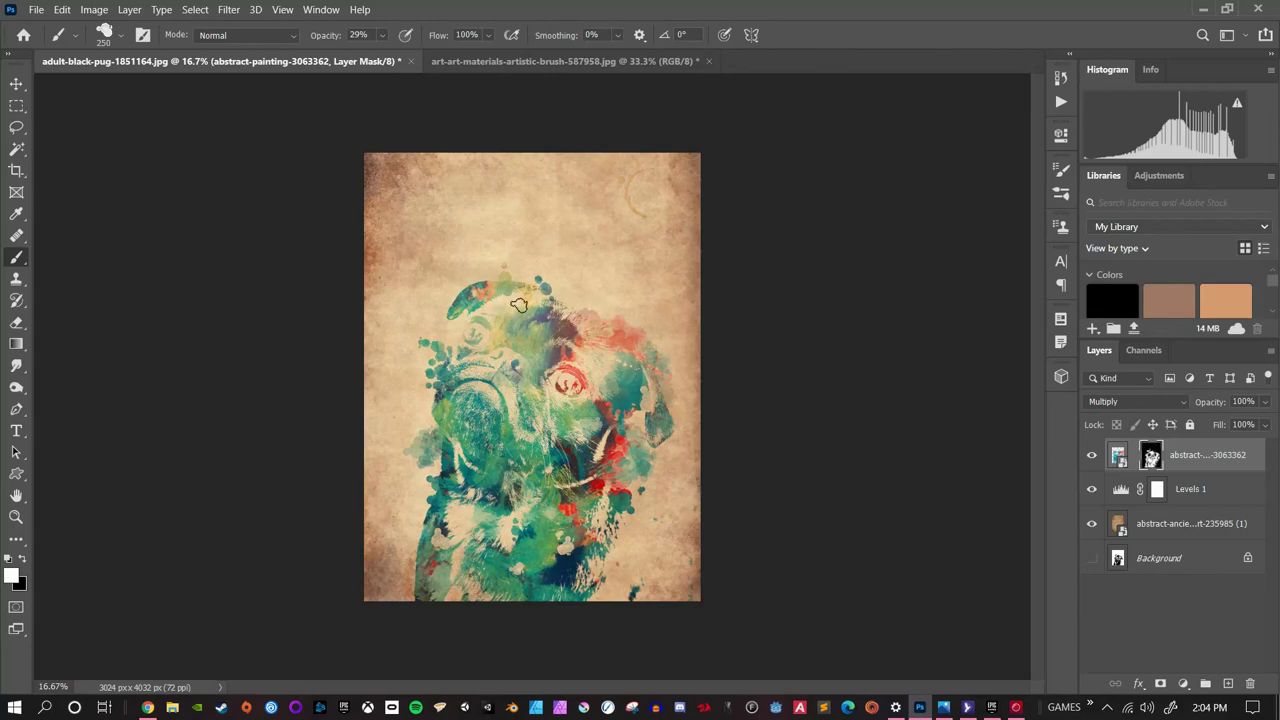